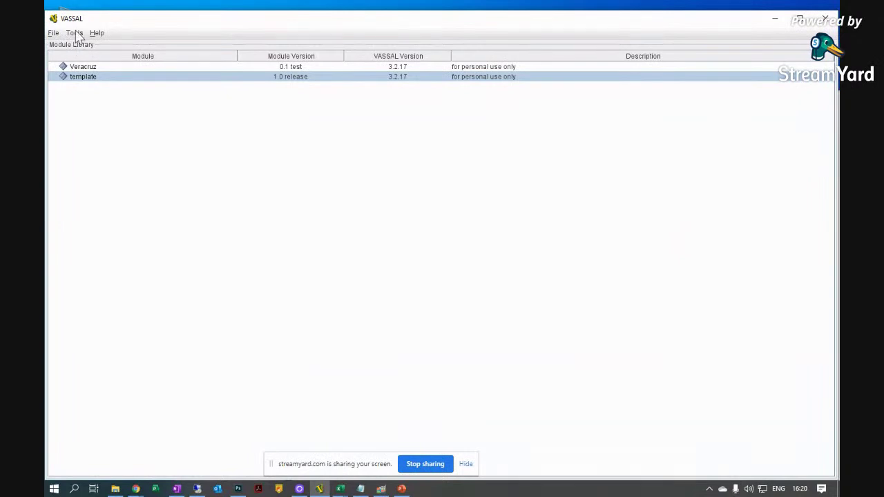
# - Clear the tile cache of the modules and open the template module from the module library
pyautogui.click(96, 58)
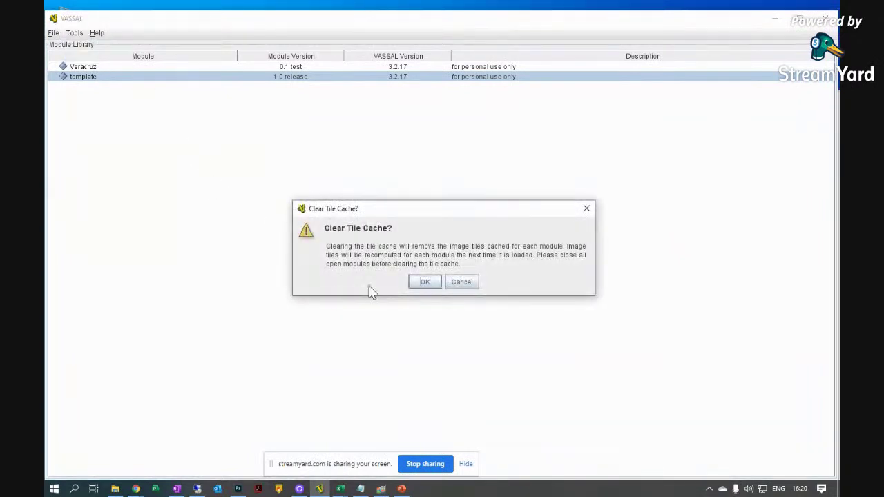
pyautogui.click(425, 283)
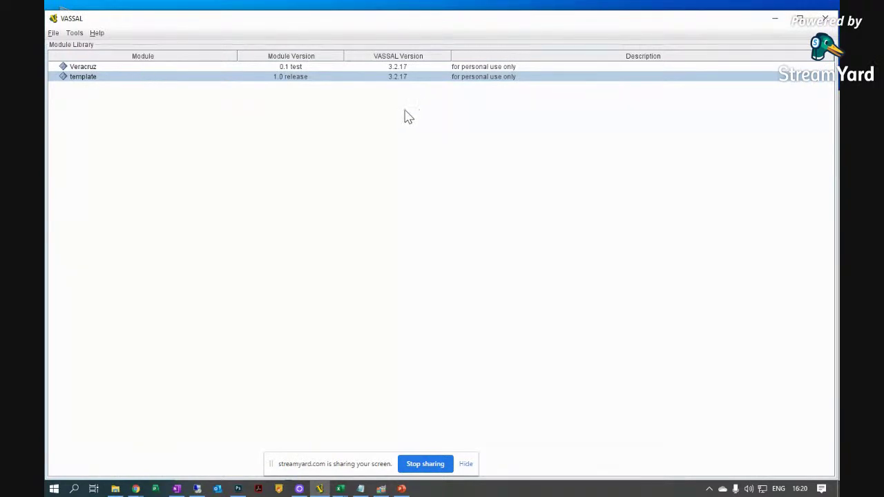
pyautogui.doubleClick(216, 76)
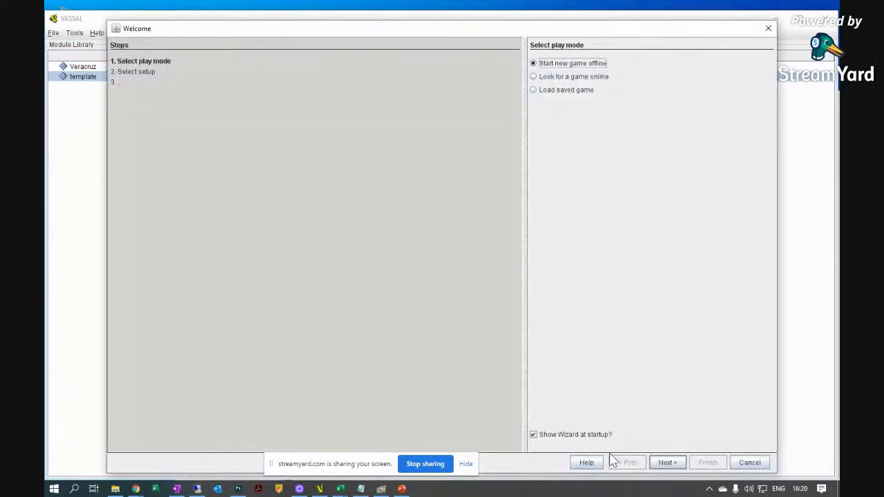
# - Start a new offline game of the template module with Free Setup, joining as observer
pyautogui.click(676, 463)
pyautogui.click(572, 252)
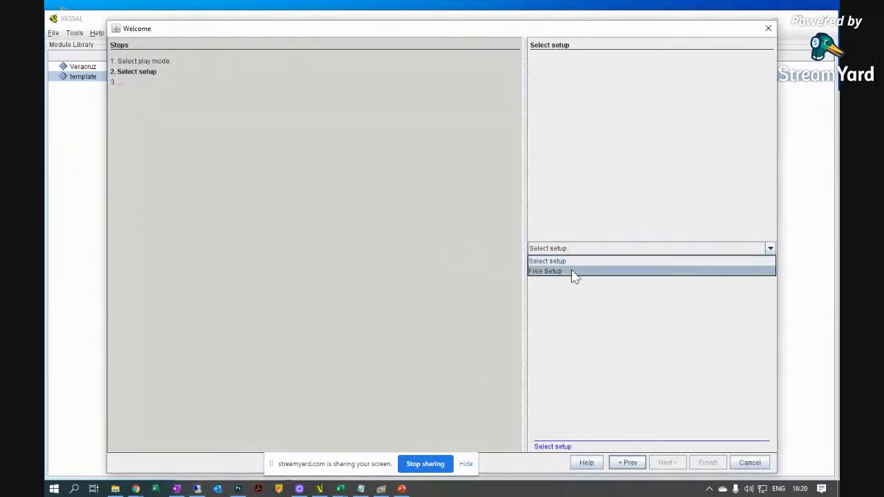
pyautogui.click(575, 273)
pyautogui.click(674, 466)
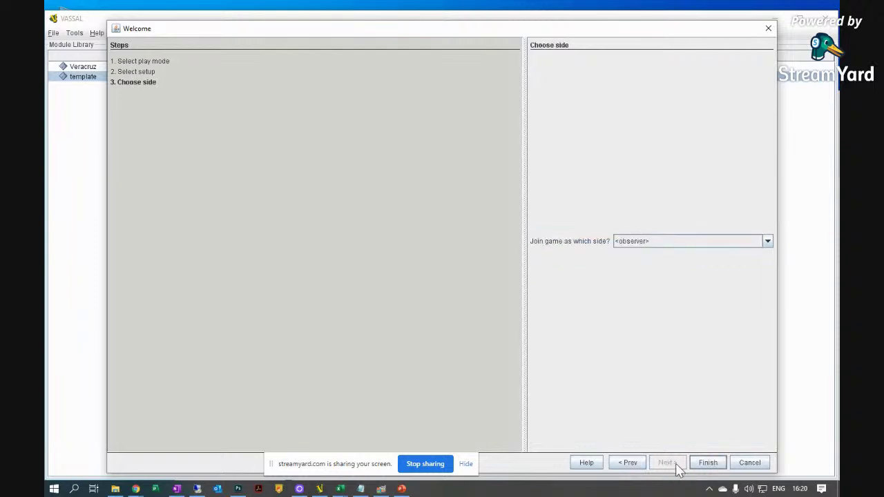
pyautogui.click(711, 466)
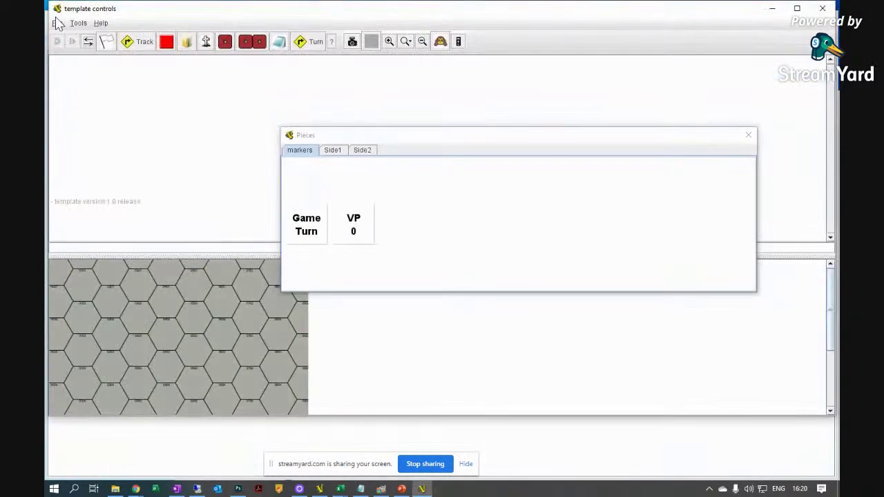
pyautogui.click(57, 23)
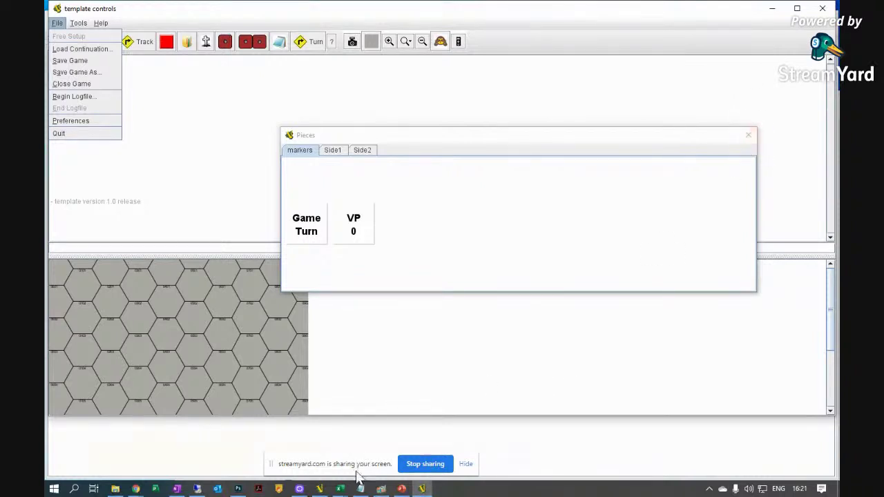
# - Switch to Excel and review the template's asset list, checking which charts, icons and map files need replacing
pyautogui.click(339, 488)
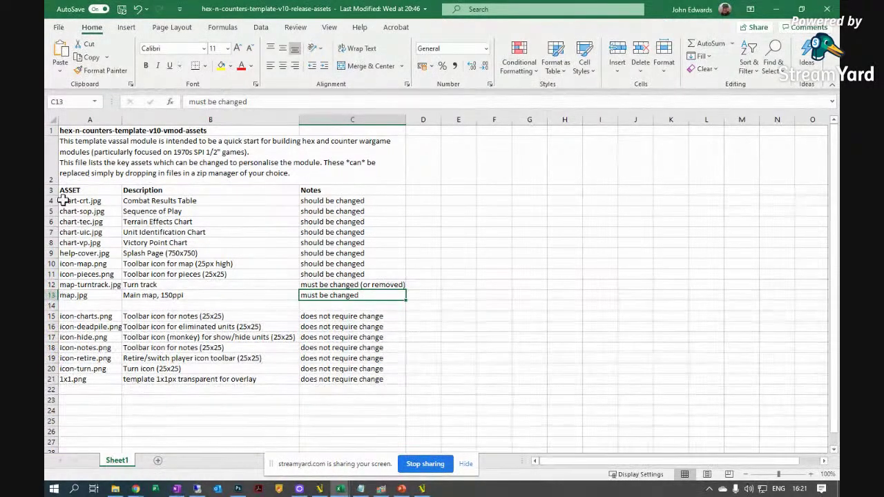
pyautogui.click(92, 202)
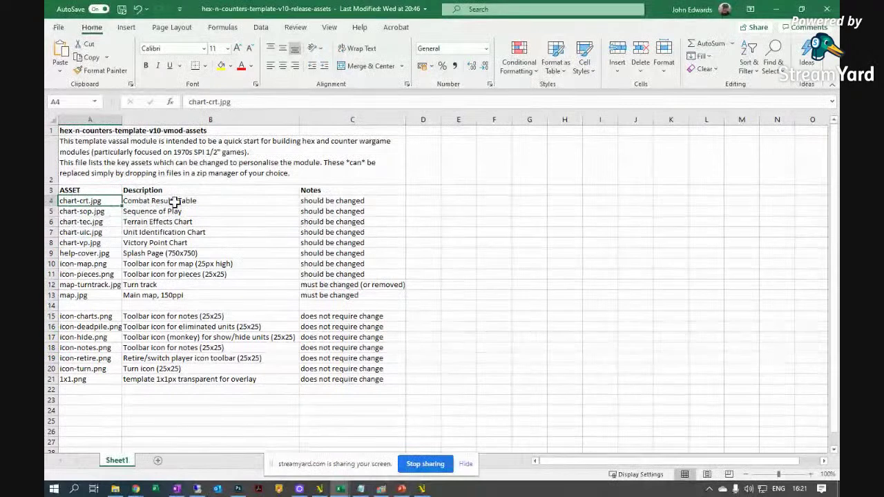
pyautogui.click(174, 201)
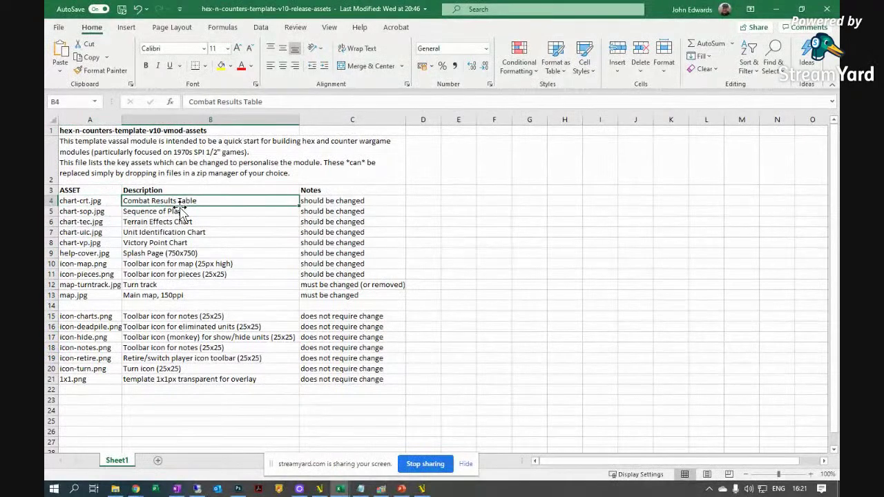
pyautogui.click(181, 242)
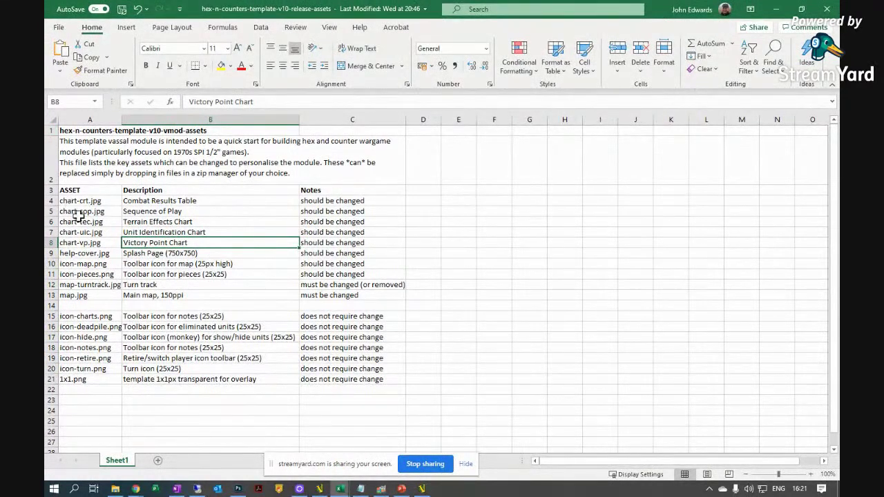
pyautogui.click(198, 267)
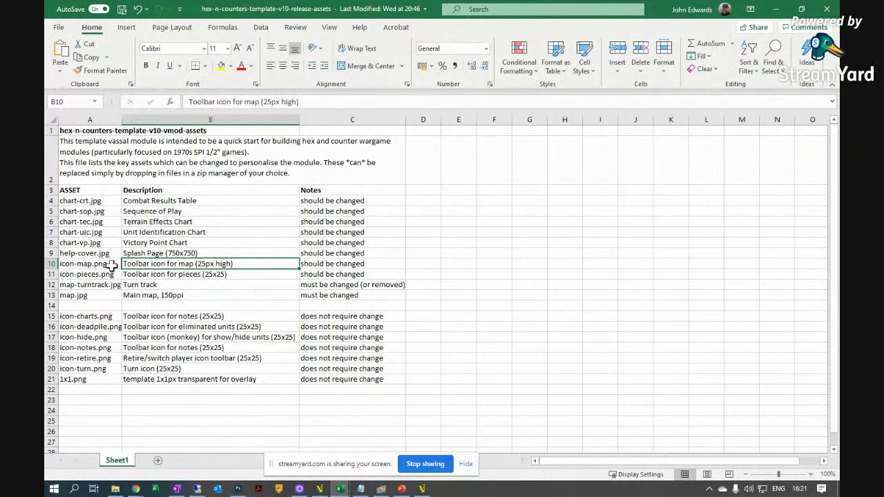
pyautogui.click(142, 276)
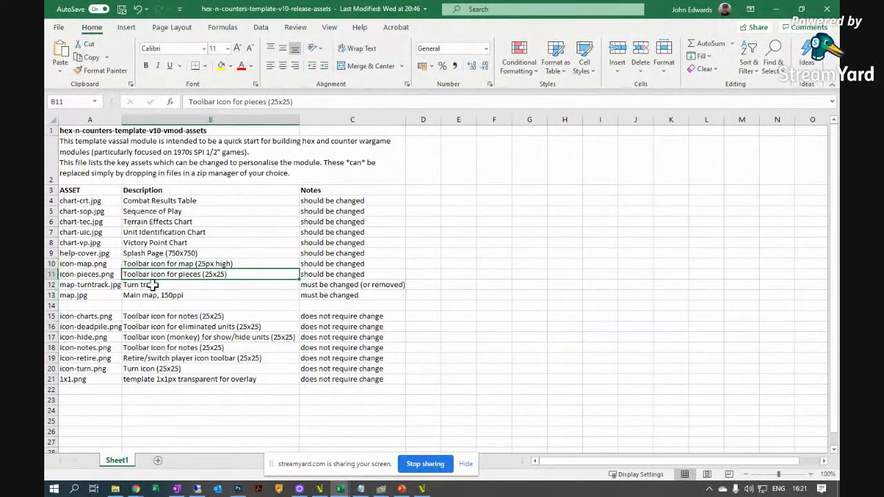
pyautogui.click(113, 287)
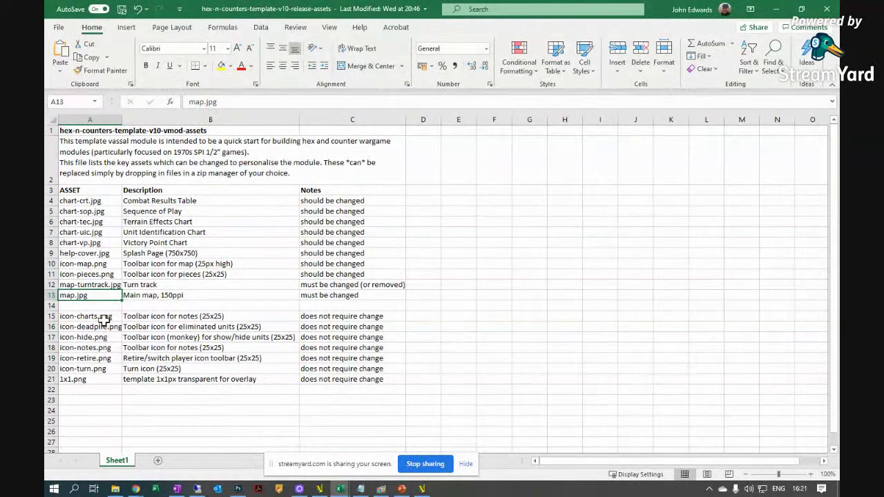
pyautogui.click(104, 318)
pyautogui.click(111, 327)
pyautogui.click(109, 338)
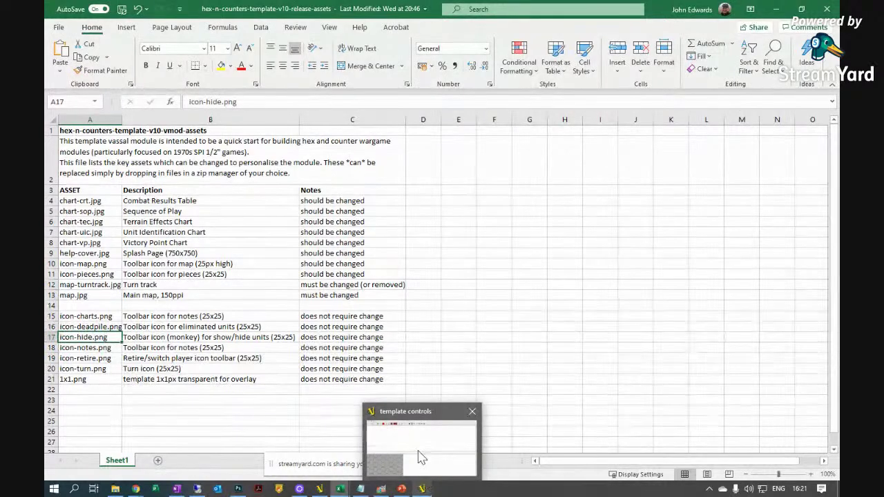
# - Switch back to VASSAL and close the template controls window
pyautogui.click(426, 488)
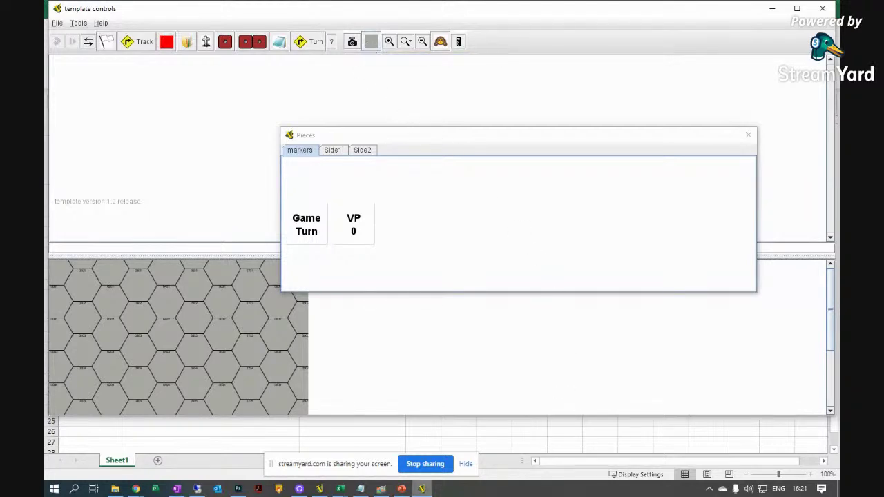
pyautogui.click(822, 8)
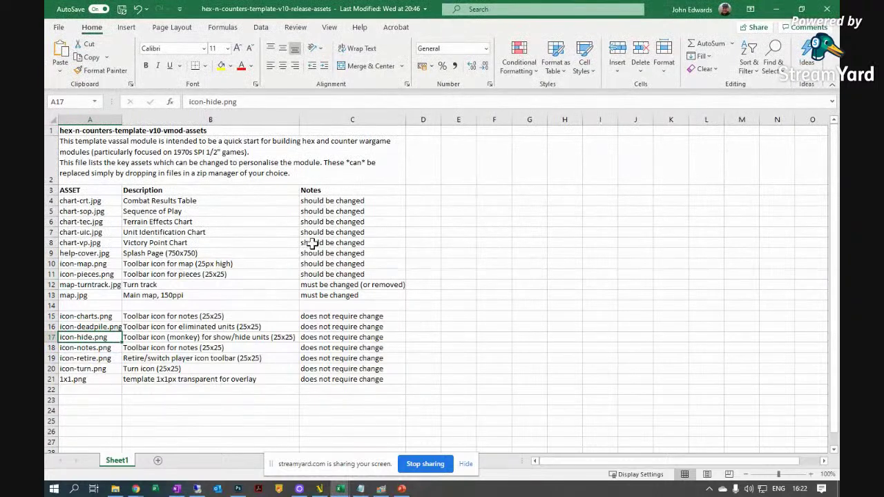
# - Check the 1x1.png row in the Excel asset list, and close the VASSAL module library window
pyautogui.click(100, 380)
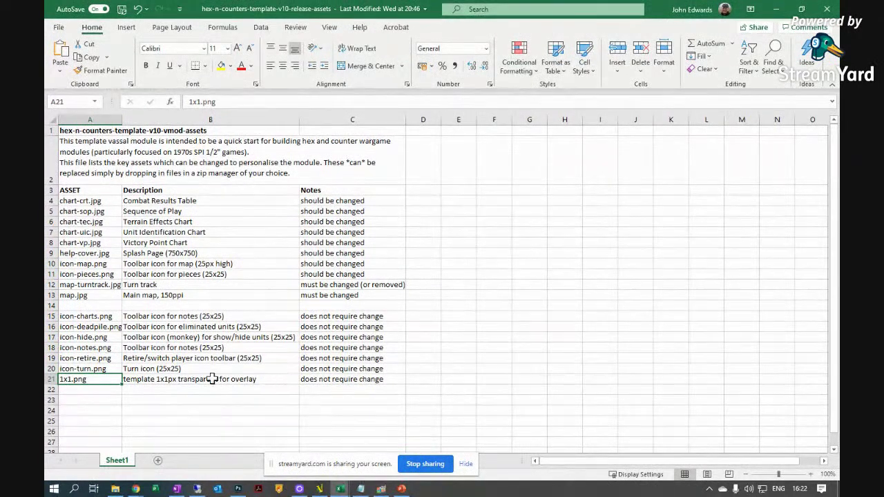
pyautogui.click(51, 379)
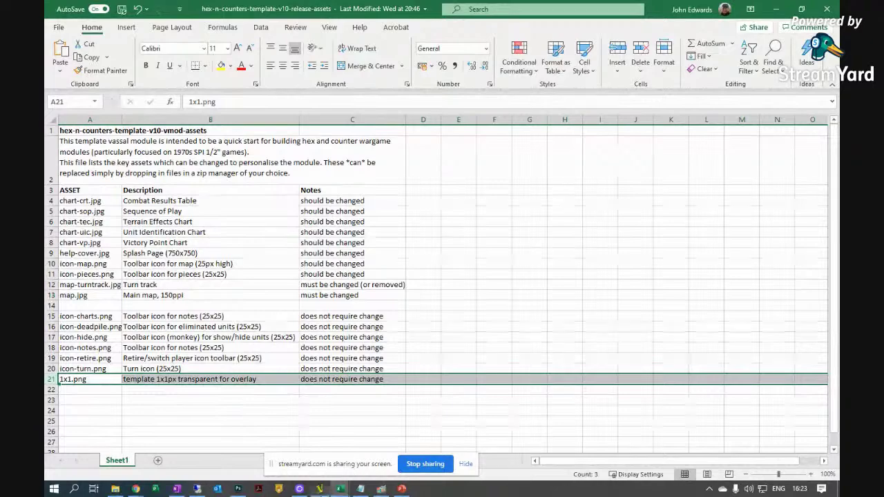
pyautogui.moveTo(321, 492)
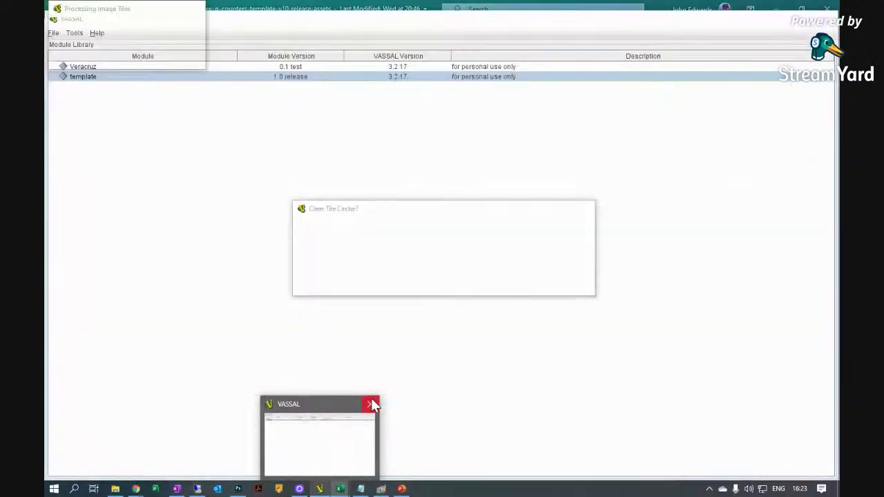
pyautogui.click(371, 403)
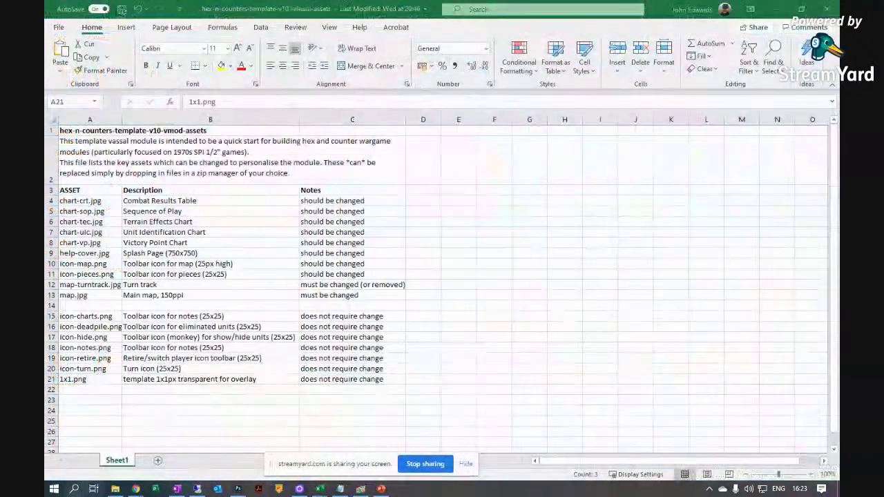
# - Switch to File Explorer, open spi > Destruction of AG Center [ST36] > archive > vassal in a maximized window, and select help-cover
pyautogui.click(116, 488)
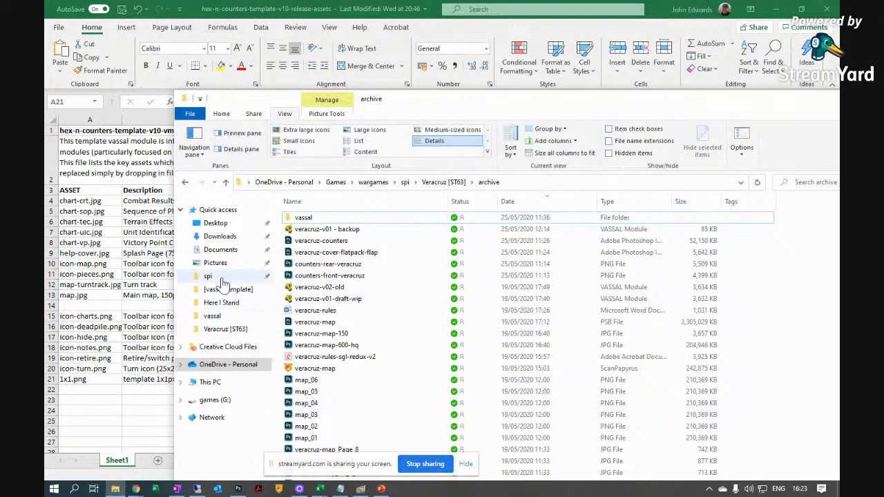
pyautogui.click(221, 279)
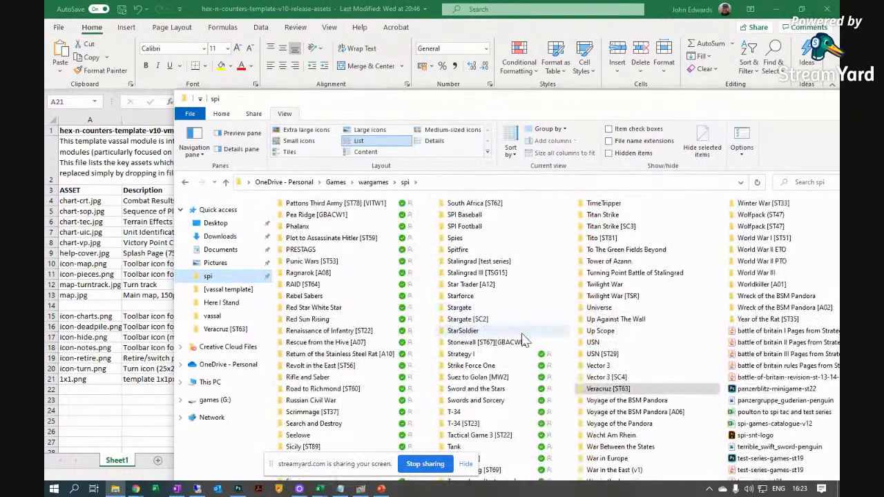
pyautogui.scroll(3, 523, 339)
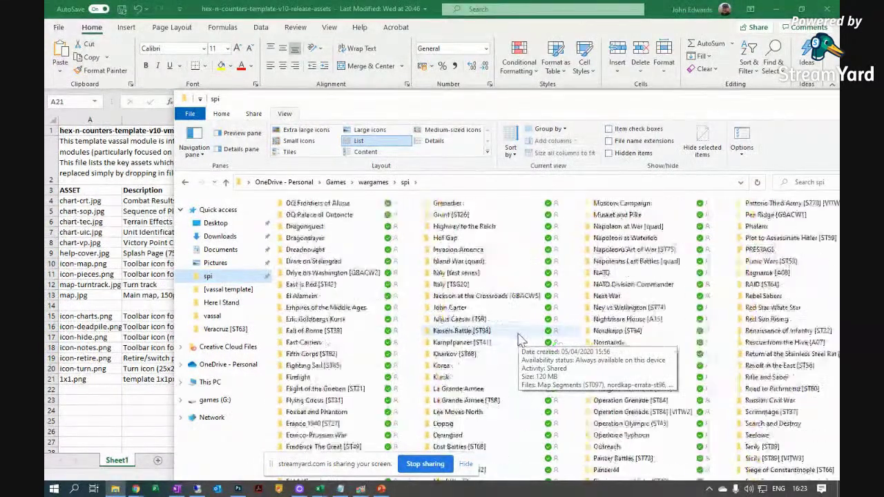
pyautogui.scroll(1, 520, 338)
pyautogui.scroll(1, 518, 344)
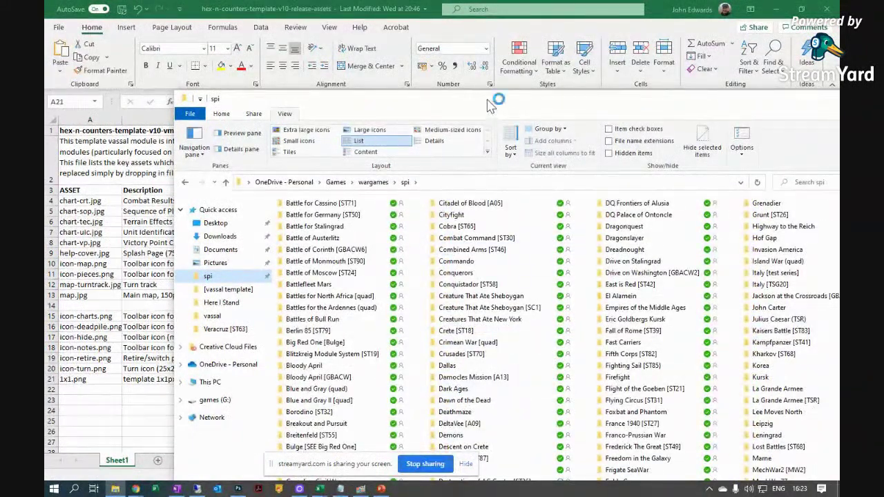
pyautogui.moveTo(488, 105); pyautogui.dragTo(473, 38)
pyautogui.doubleClick(497, 417)
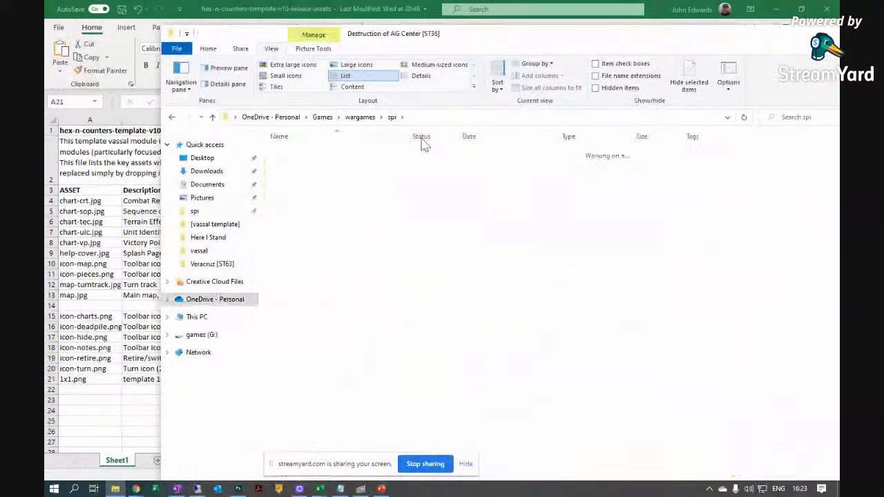
pyautogui.doubleClick(288, 151)
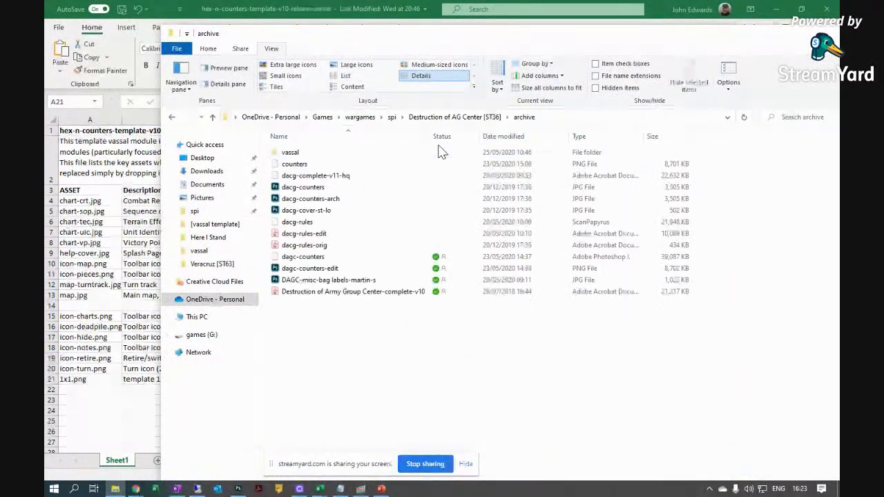
pyautogui.doubleClick(290, 152)
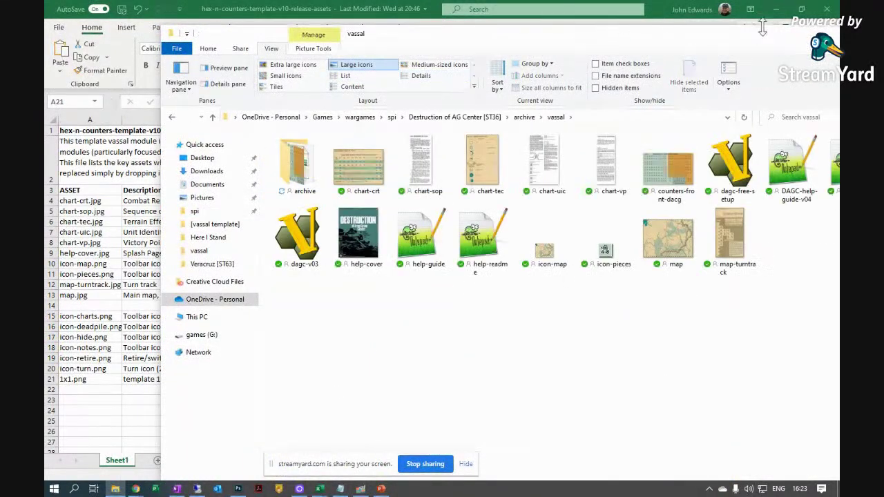
pyautogui.doubleClick(800, 39)
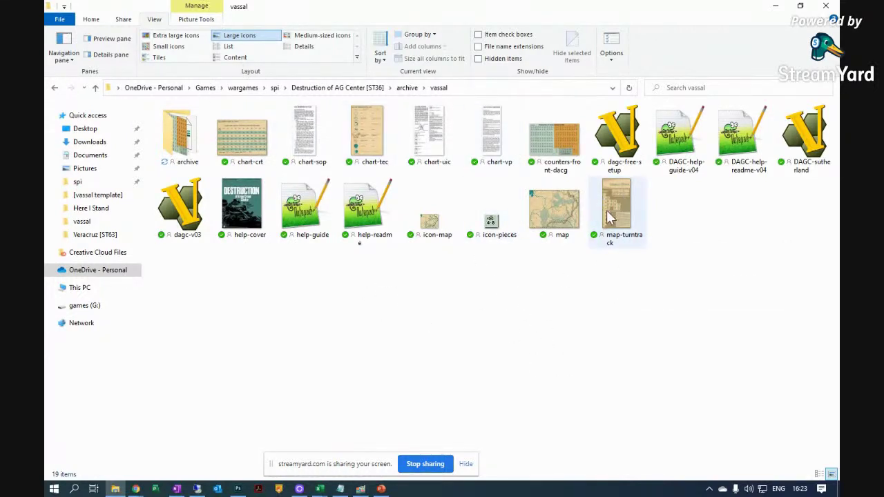
pyautogui.click(258, 233)
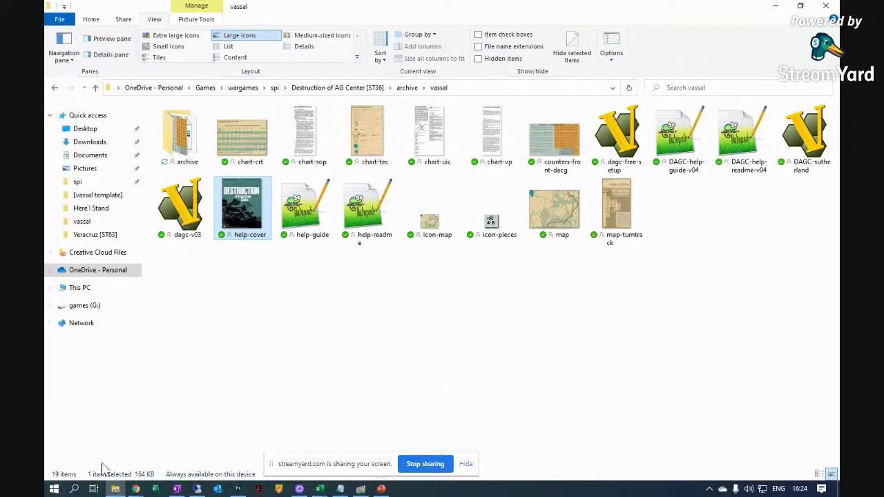
# - Open the Desktop folder in a separate window and make a copy of hex-n-counters-template-v10-release in it
pyautogui.rightClick(114, 138)
pyautogui.click(162, 157)
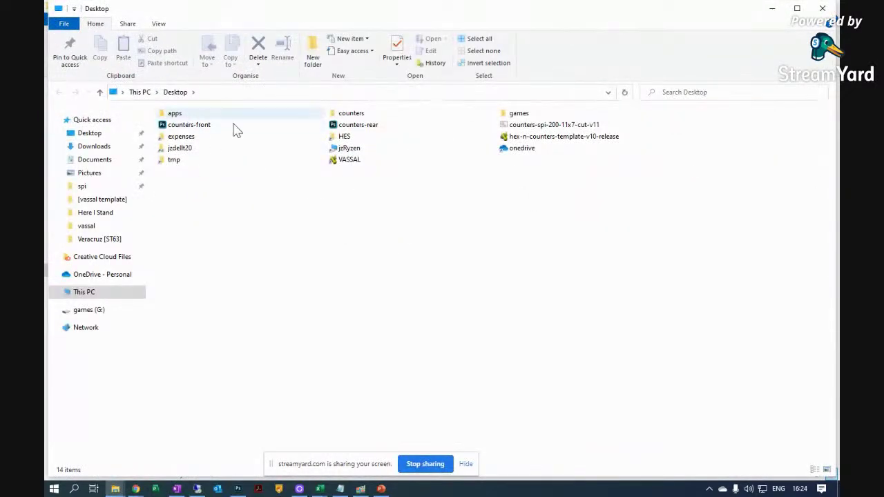
pyautogui.doubleClick(535, 139)
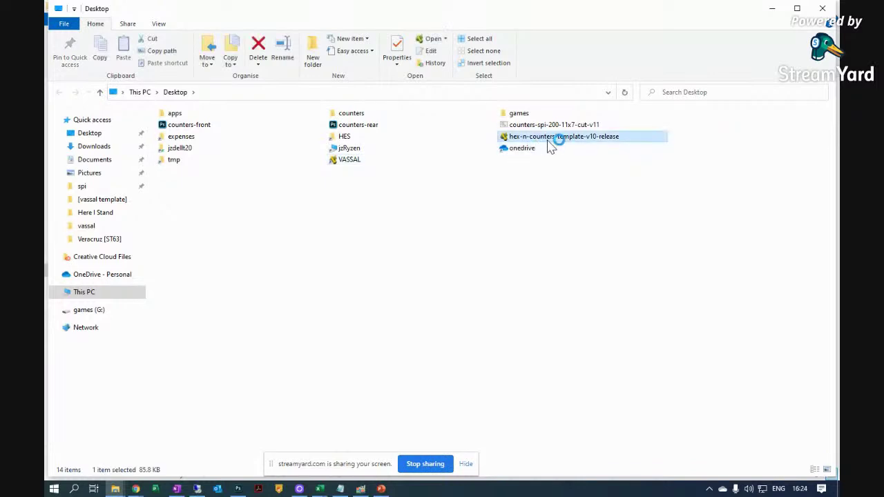
pyautogui.moveTo(556, 145); pyautogui.dragTo(444, 217)
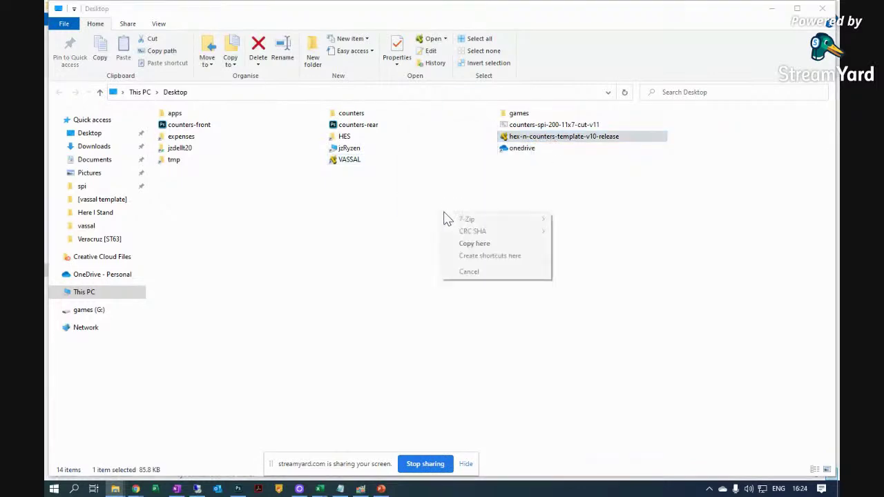
pyautogui.click(483, 244)
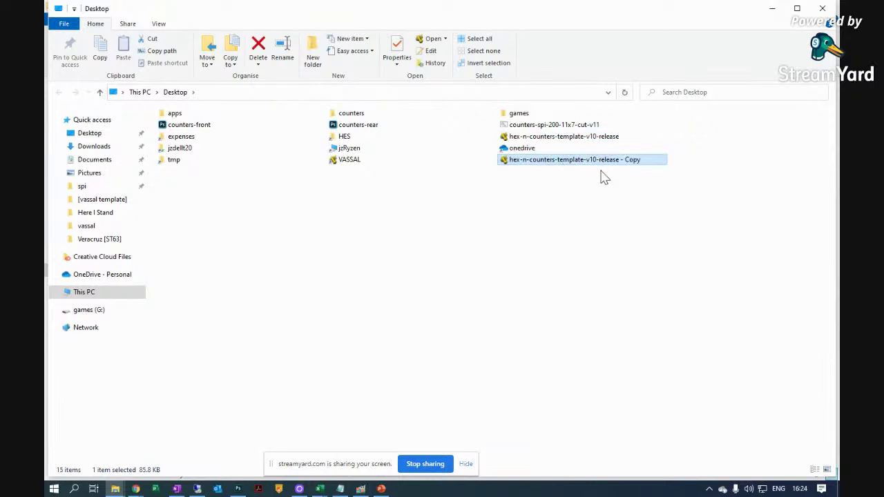
# - Rename the copied template module on the Desktop as dagc
pyautogui.press('F2')
pyautogui.write('dagc')
pyautogui.press('Return')
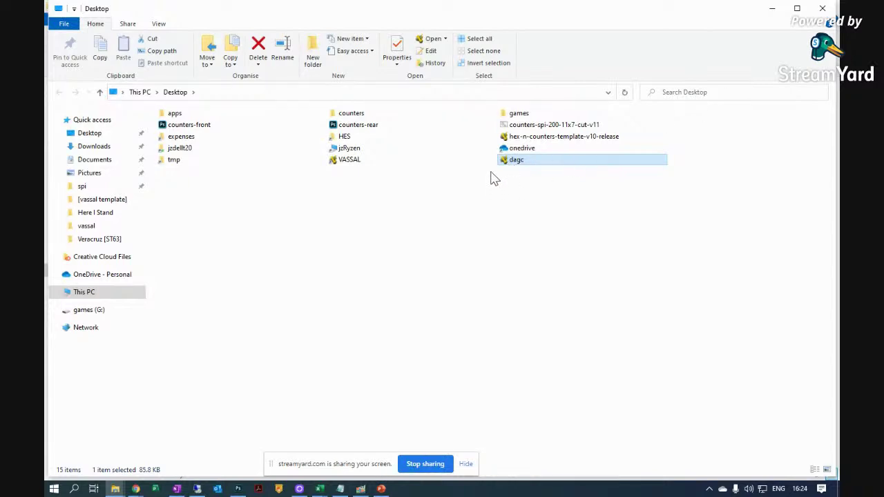
# - Open the dagc module on the Desktop as a 7-Zip archive and place its window over the vassal folder
pyautogui.rightClick(530, 160)
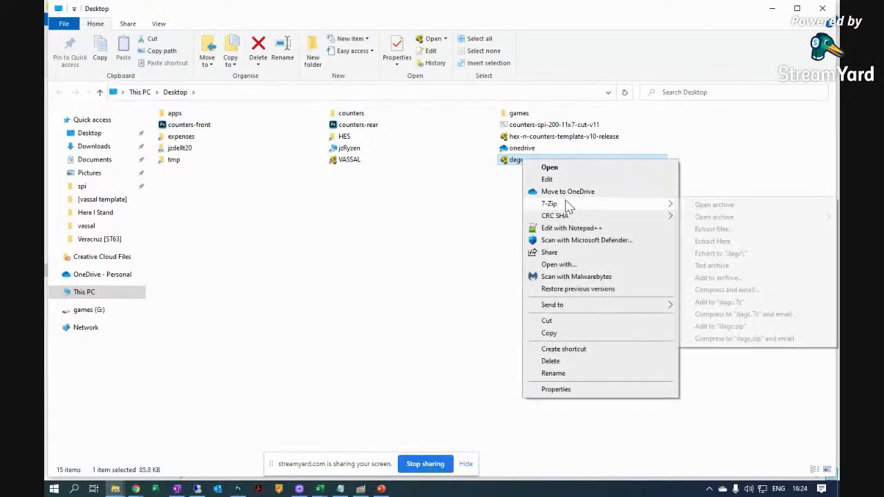
pyautogui.moveTo(669, 204)
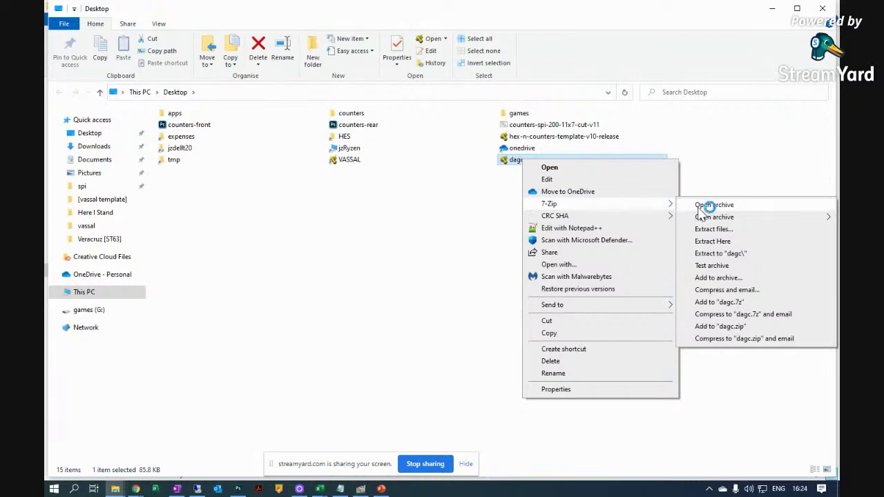
pyautogui.click(714, 205)
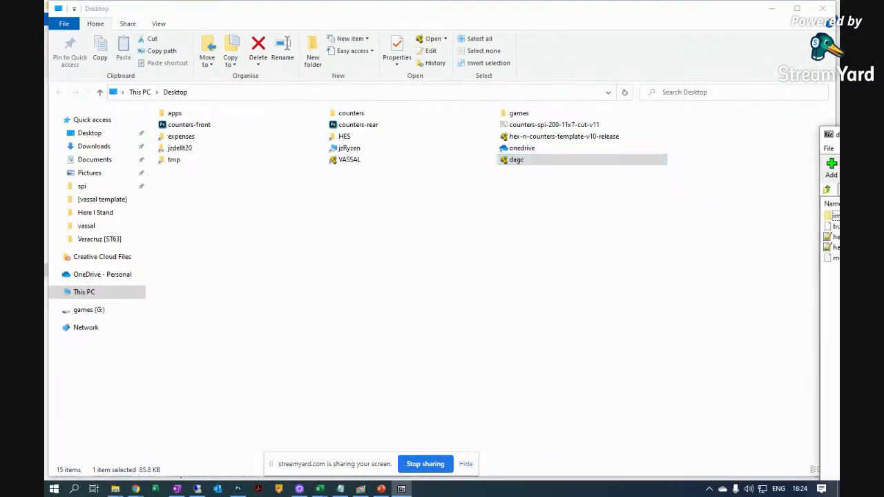
pyautogui.moveTo(832, 134); pyautogui.dragTo(484, 141)
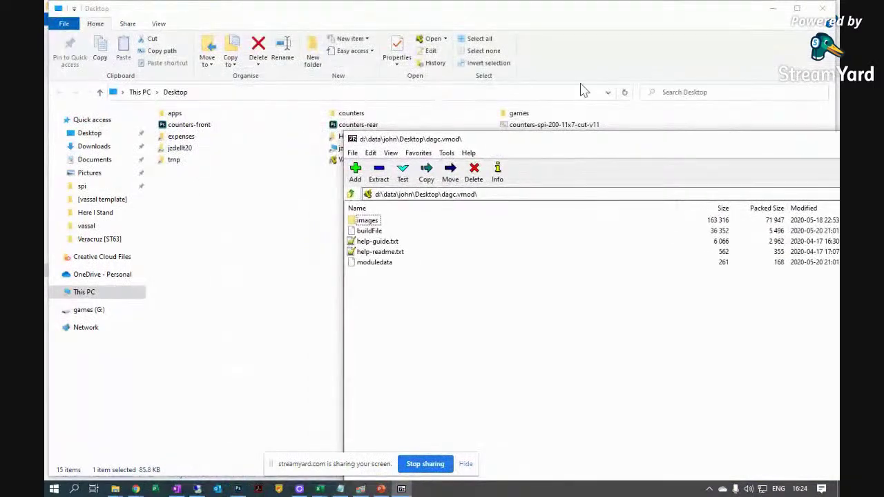
pyautogui.click(775, 10)
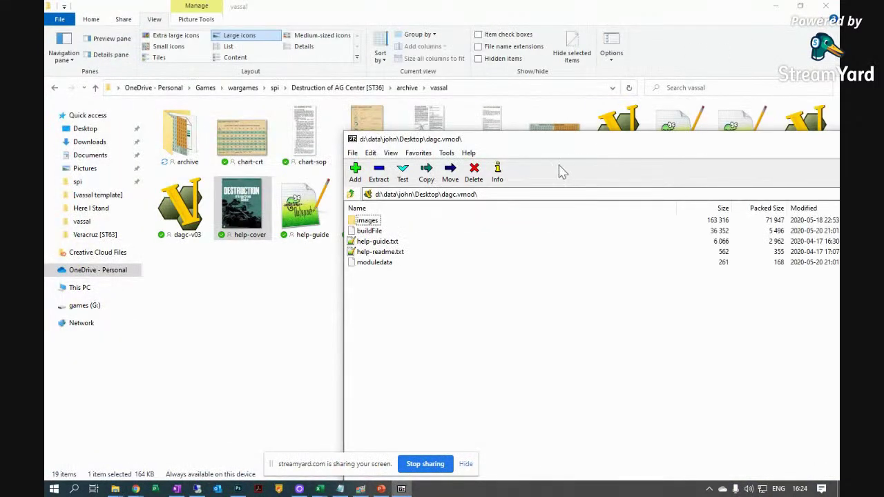
pyautogui.moveTo(504, 134); pyautogui.dragTo(548, 143)
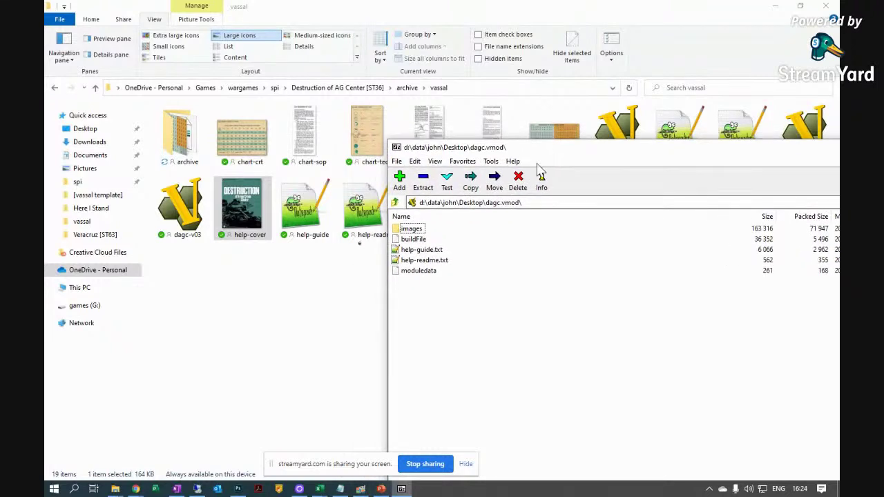
# - Open the images folder inside the dagc archive and move the archive window clear of the vassal folder's files
pyautogui.click(422, 239)
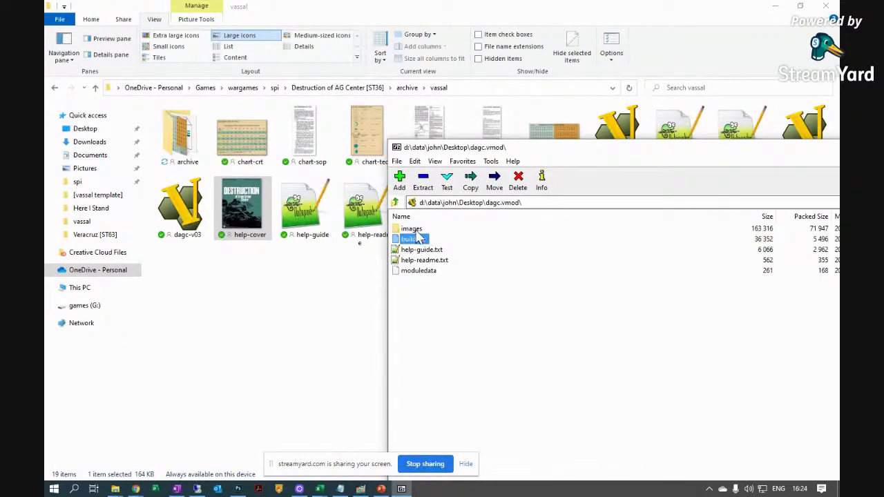
pyautogui.doubleClick(413, 228)
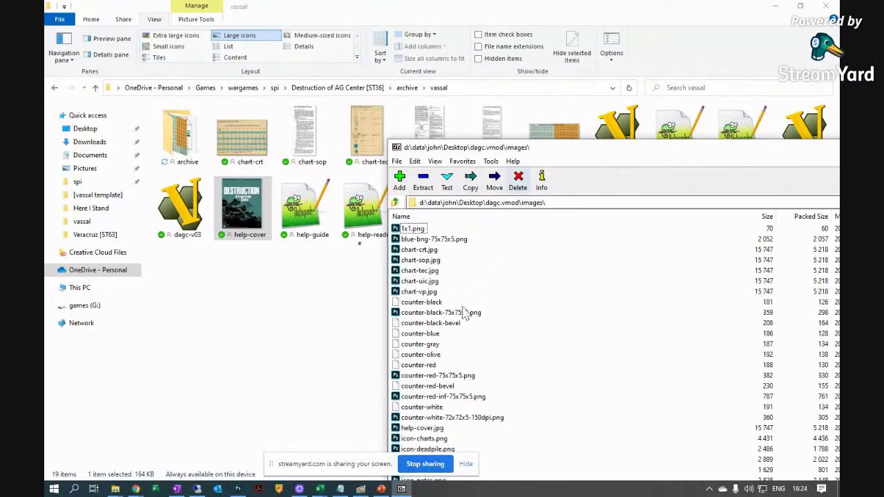
pyautogui.hscroll(3, 438, 292)
pyautogui.hscroll(-3, 474, 276)
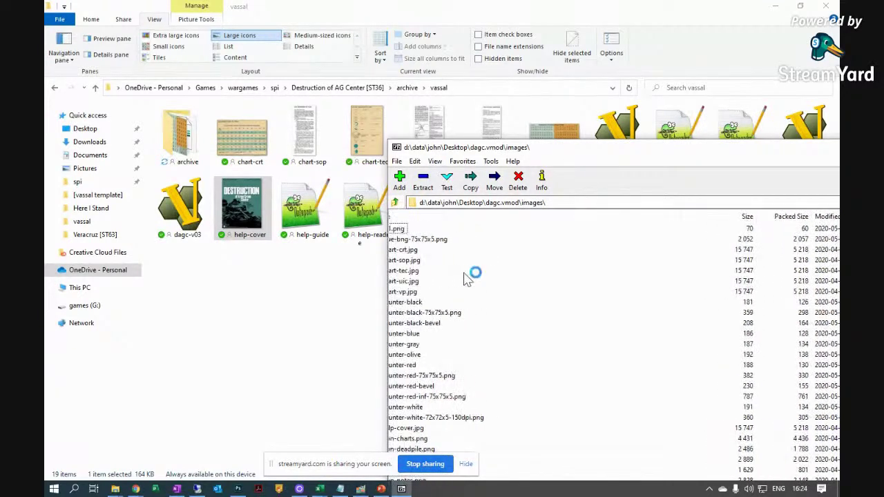
pyautogui.moveTo(494, 154); pyautogui.dragTo(574, 262)
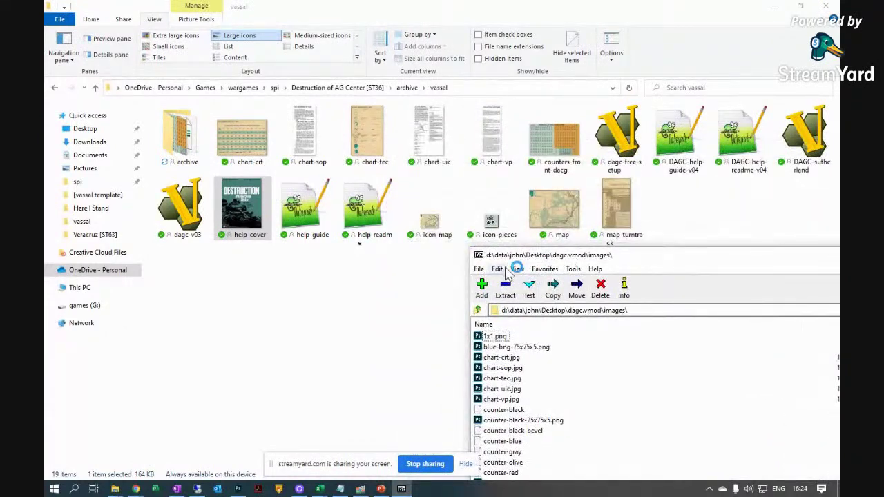
# - Show the vassal folder's files as a list and restore the folder window to its non-maximized size
pyautogui.click(799, 6)
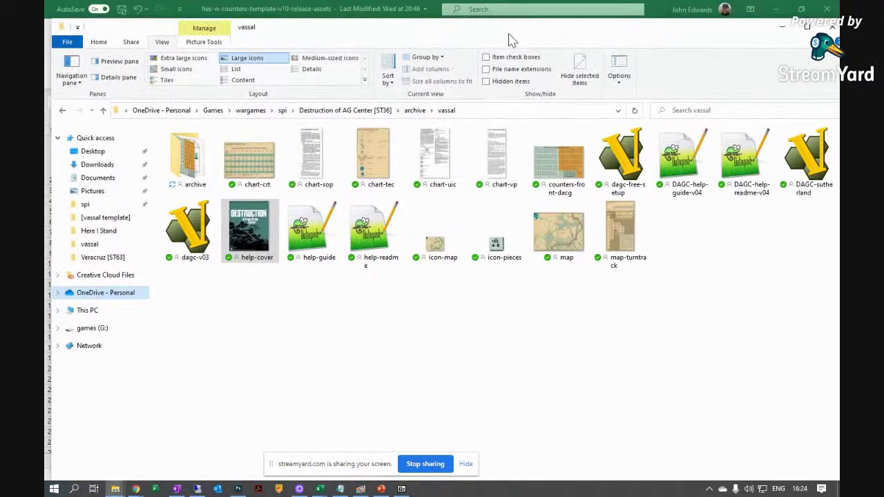
pyautogui.click(254, 68)
pyautogui.doubleClick(344, 31)
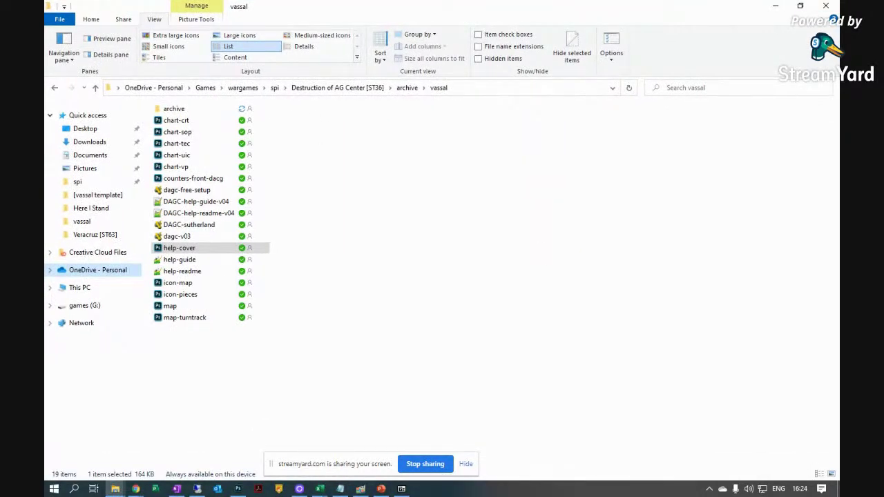
pyautogui.click(800, 7)
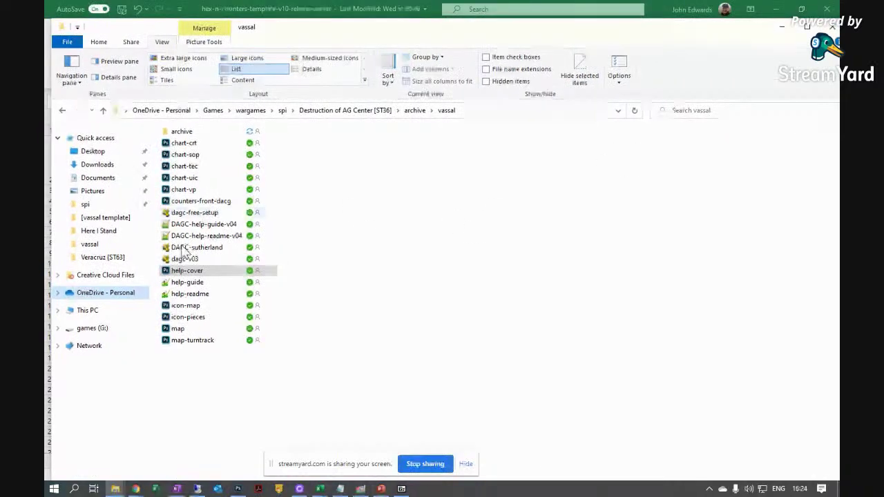
# - Copy the five chart files, help-cover, icon-map, icon-pieces, map and map-turntrack into the dagc archive's images folder, and close the archive
pyautogui.click(197, 145)
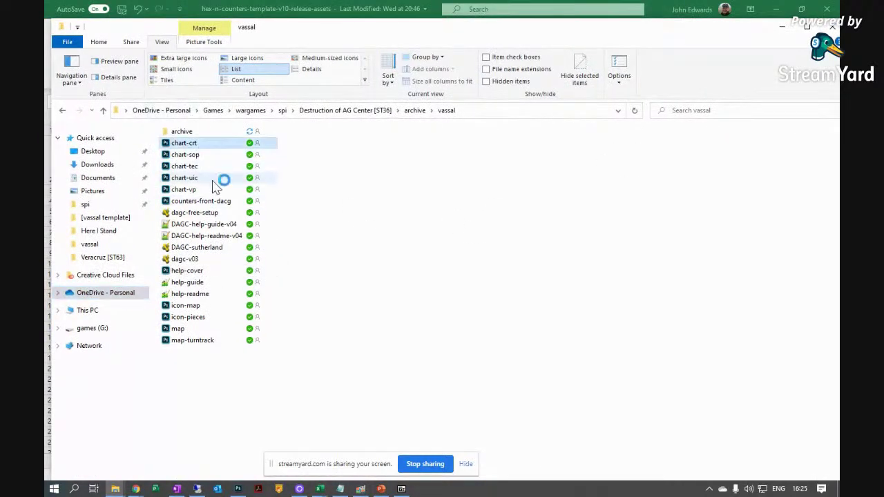
pyautogui.keyDown('shift'); pyautogui.click(191, 206); pyautogui.keyUp('shift')
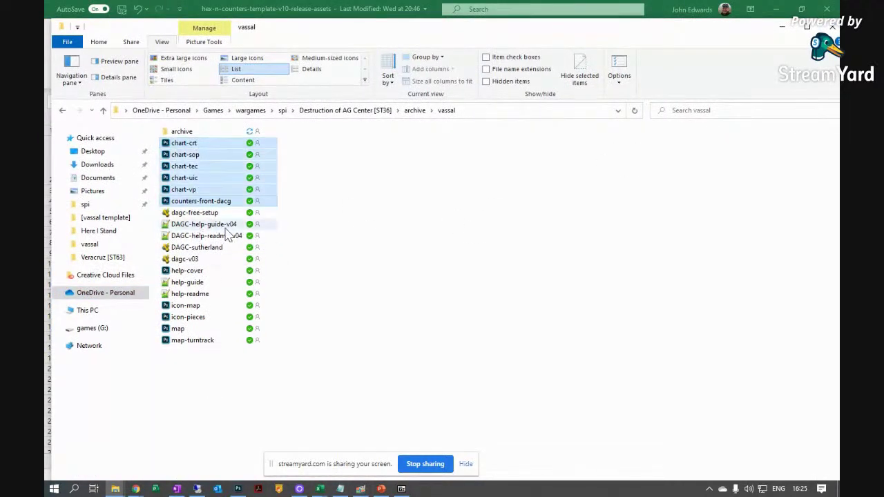
pyautogui.keyDown('shift'); pyautogui.click(200, 189); pyautogui.keyUp('shift')
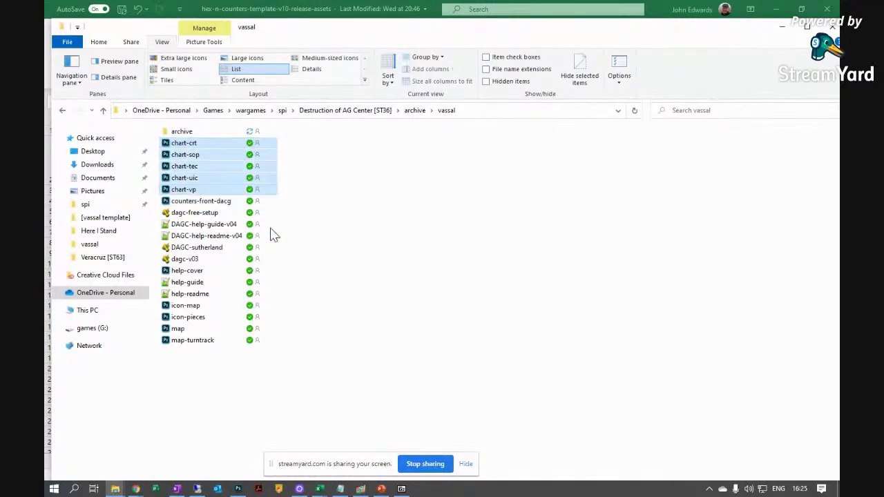
pyautogui.keyDown('ctrl'); pyautogui.click(200, 271); pyautogui.keyUp('ctrl')
pyautogui.keyDown('ctrl'); pyautogui.click(203, 305); pyautogui.keyUp('ctrl')
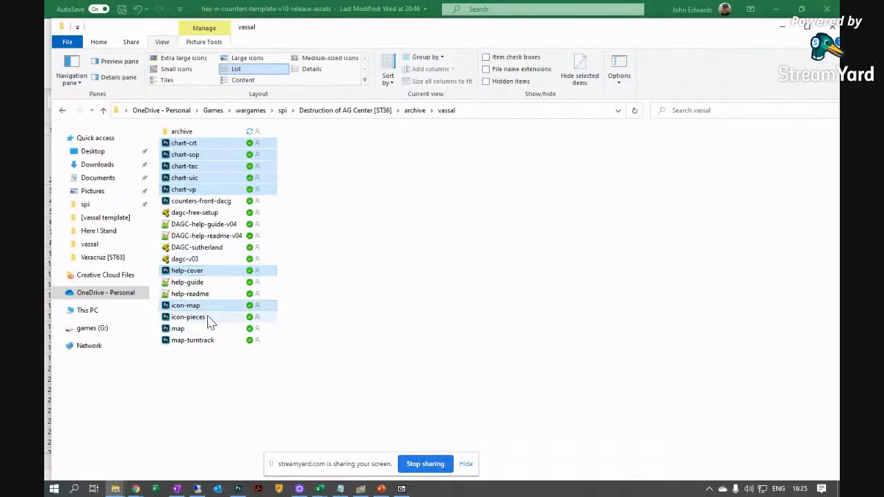
pyautogui.keyDown('ctrl'); pyautogui.keyDown('shift'); pyautogui.click(197, 340); pyautogui.keyUp('shift'); pyautogui.keyUp('ctrl')
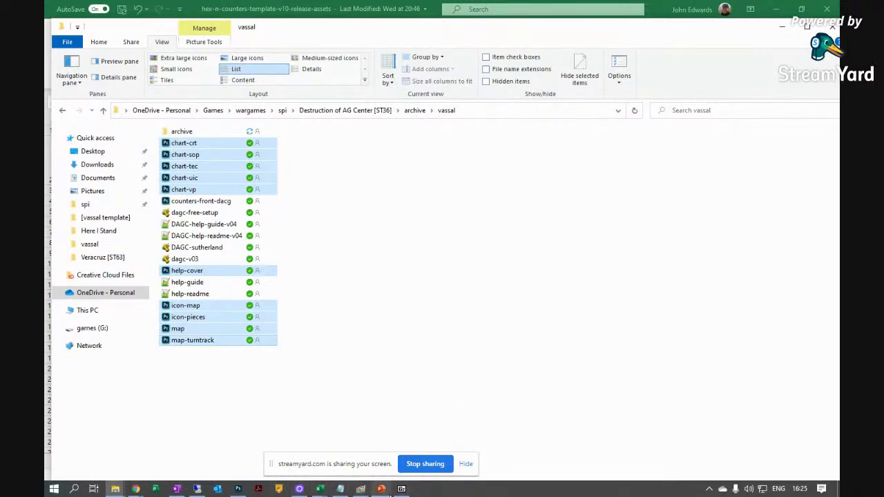
pyautogui.click(401, 489)
pyautogui.moveTo(177, 316); pyautogui.dragTo(588, 407)
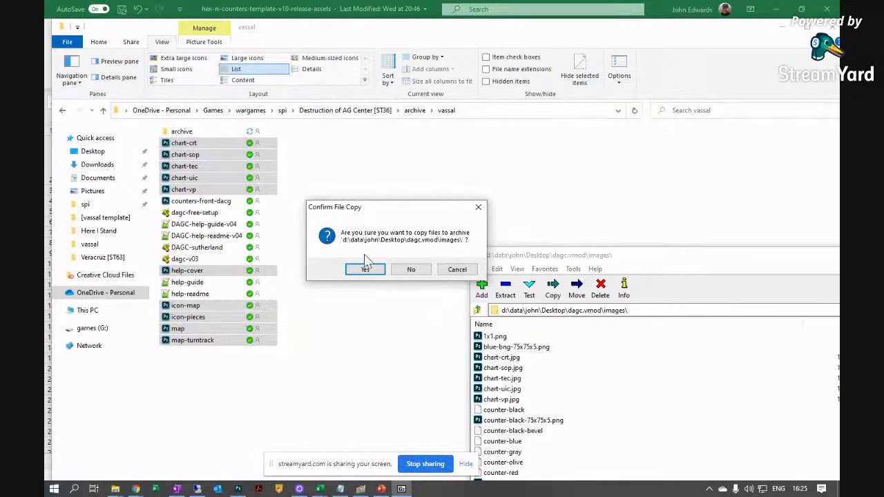
pyautogui.click(361, 270)
pyautogui.moveTo(771, 258); pyautogui.dragTo(364, 147)
pyautogui.moveTo(638, 140); pyautogui.dragTo(491, 140)
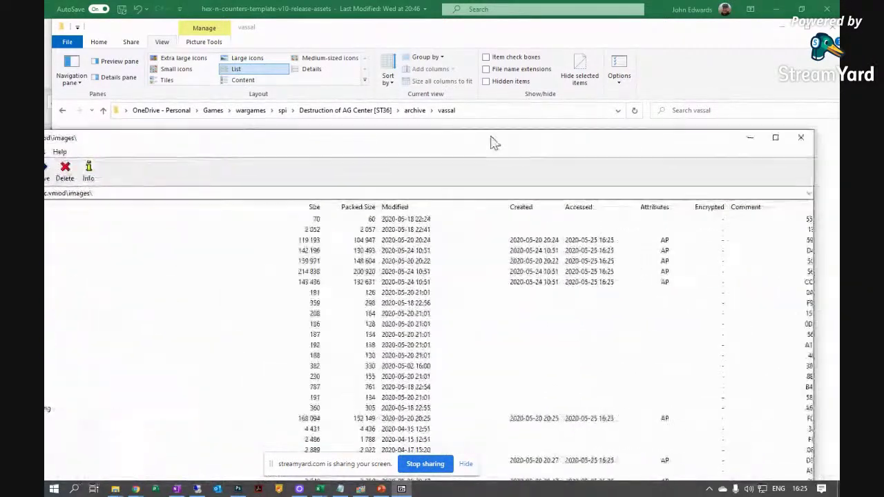
pyautogui.click(801, 140)
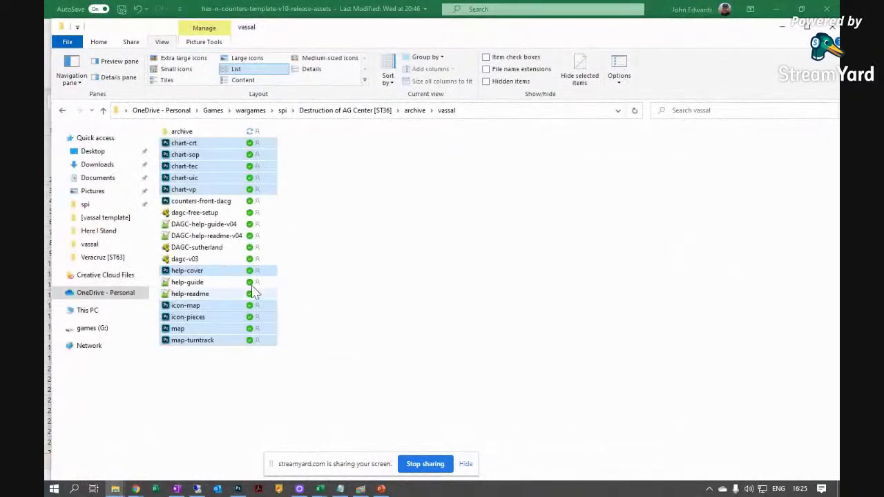
# - Launch VASSAL from the Desktop folder and clear its tile cache
pyautogui.click(116, 490)
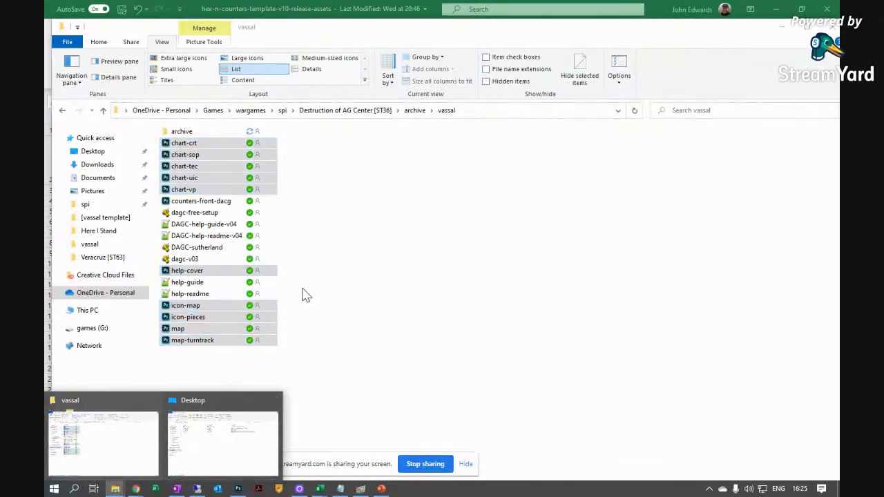
pyautogui.click(198, 446)
pyautogui.doubleClick(366, 161)
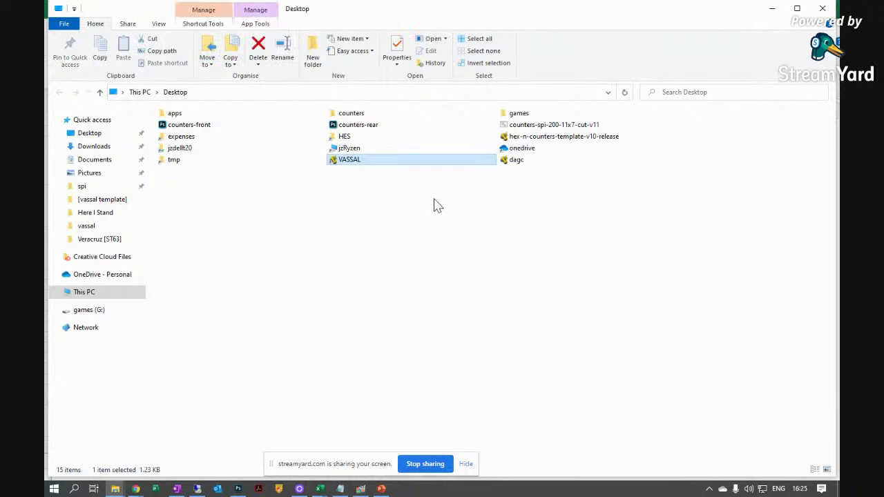
pyautogui.click(78, 29)
pyautogui.click(94, 54)
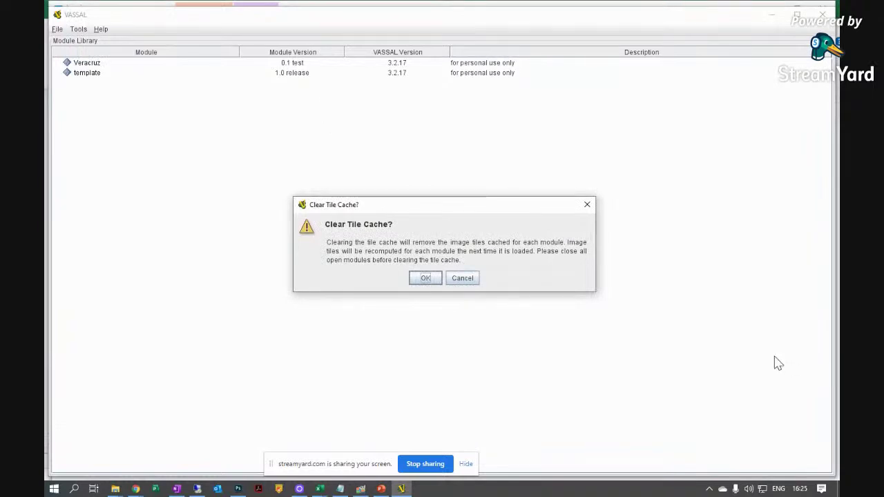
pyautogui.click(424, 279)
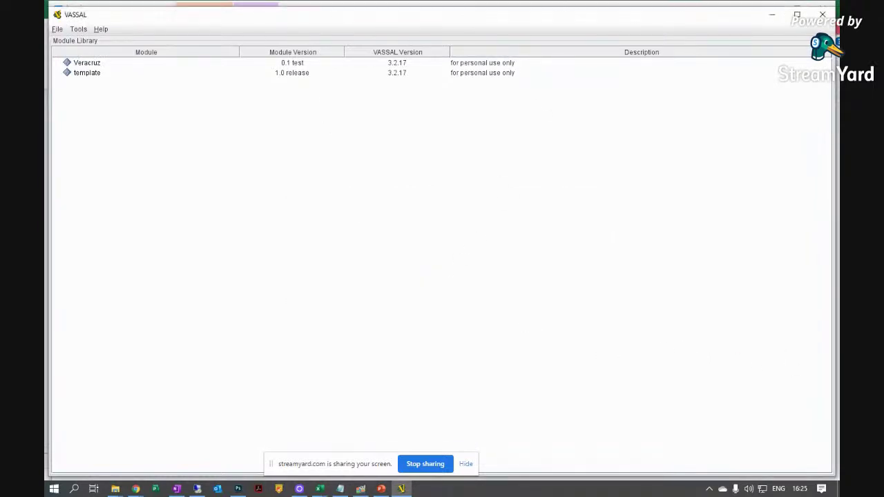
# - Move the VASSAL library window aside, open the dagc module from the Desktop folder, and minimize that folder window
pyautogui.moveTo(655, 20); pyautogui.dragTo(608, 131)
pyautogui.click(704, 116)
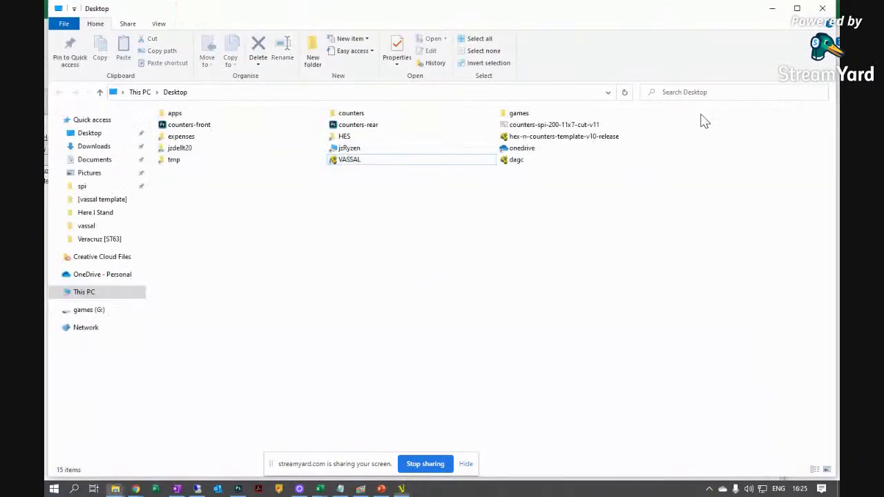
pyautogui.click(524, 160)
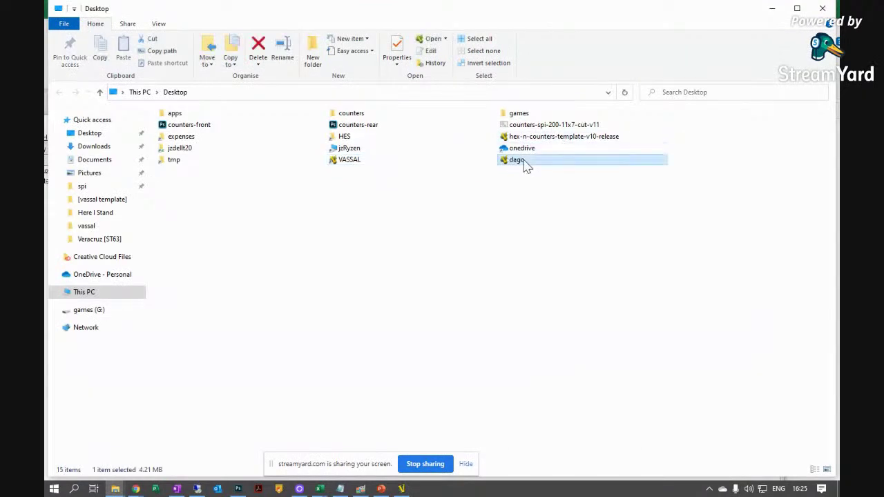
pyautogui.doubleClick(525, 163)
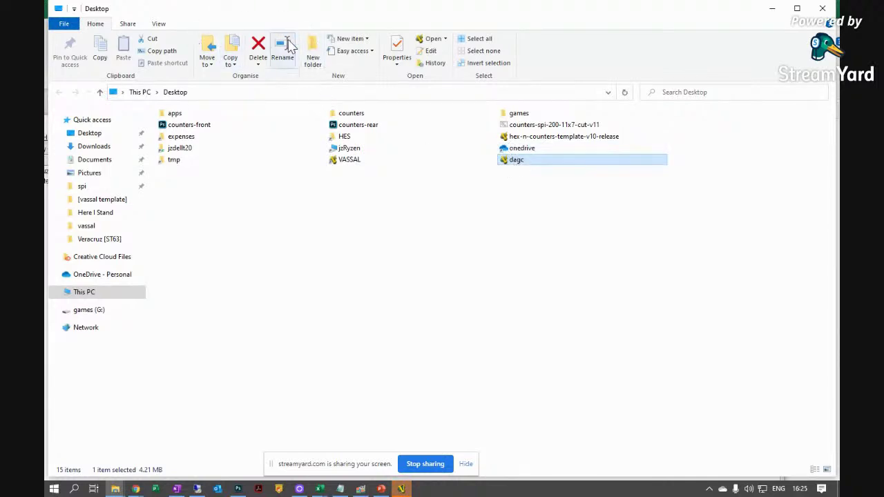
pyautogui.click(771, 9)
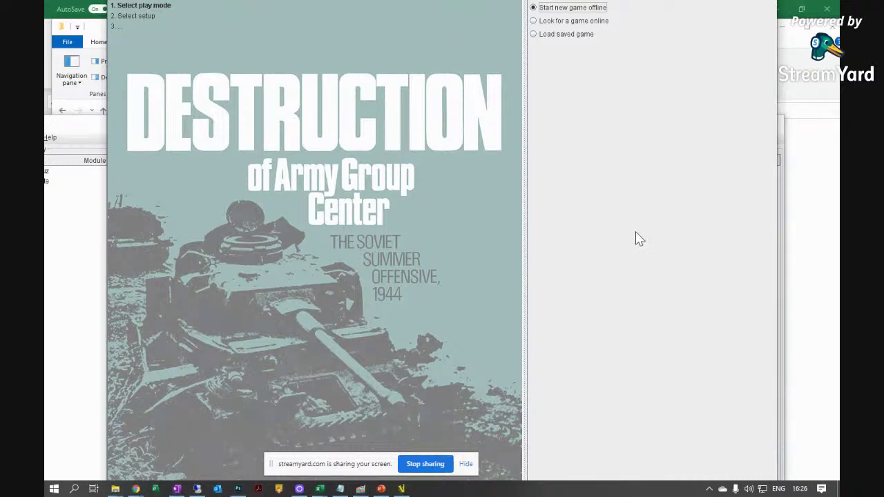
# - Start a new offline game in the module, completing the setup and side selection
pyautogui.press('Return')
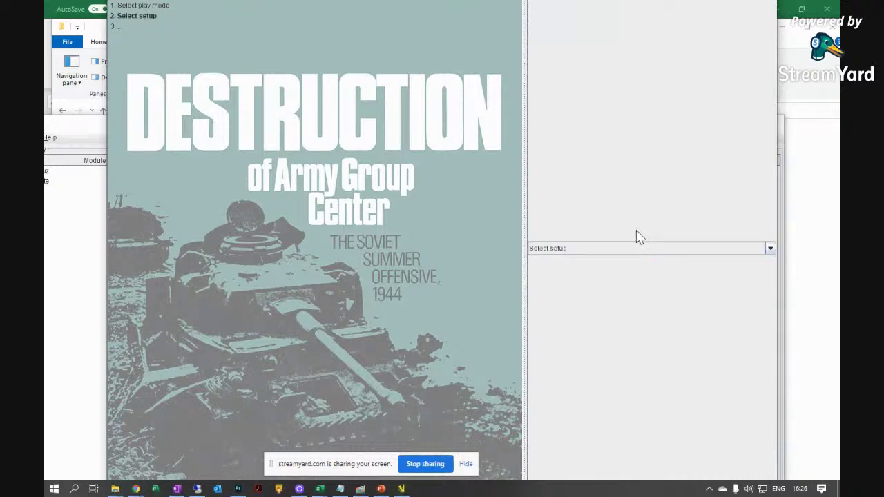
pyautogui.click(536, 250)
pyautogui.click(572, 272)
pyautogui.press('Return')
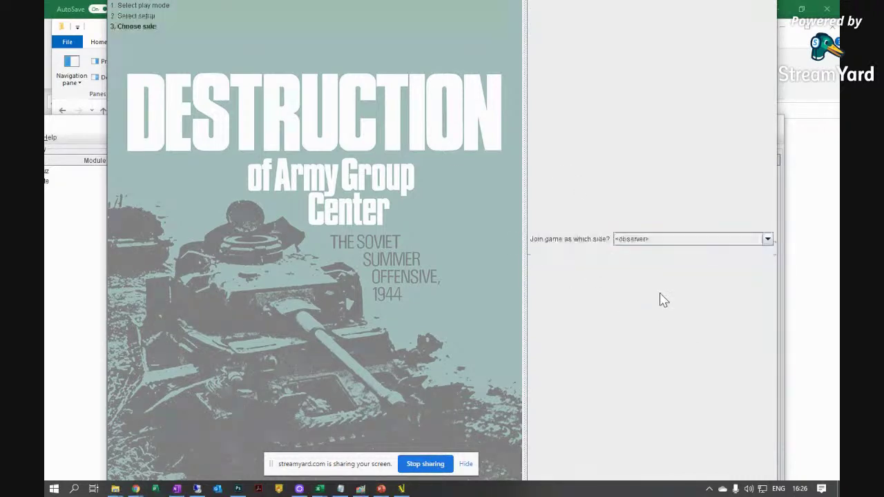
pyautogui.click(641, 236)
pyautogui.press('Return')
pyautogui.press('Return')
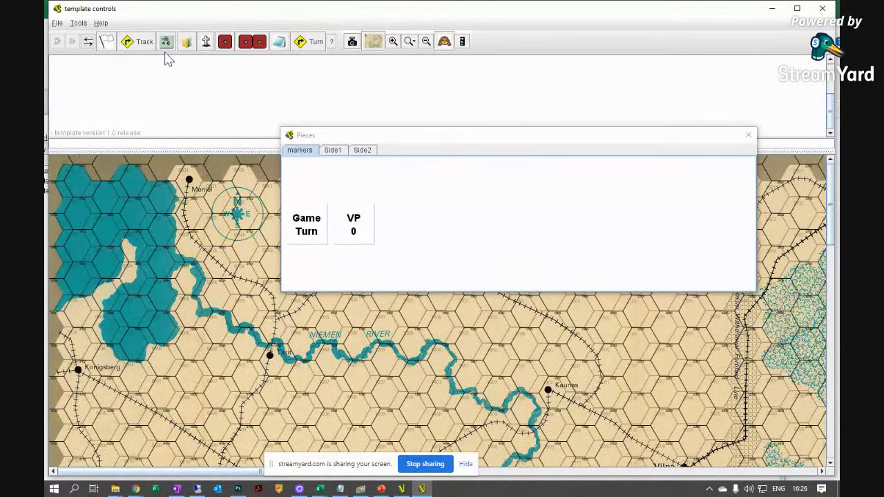
# - Check the pieces and map toggles, and examine the TEC and CRT pages in the charts window
pyautogui.click(166, 47)
pyautogui.click(167, 47)
pyautogui.click(372, 43)
pyautogui.click(373, 43)
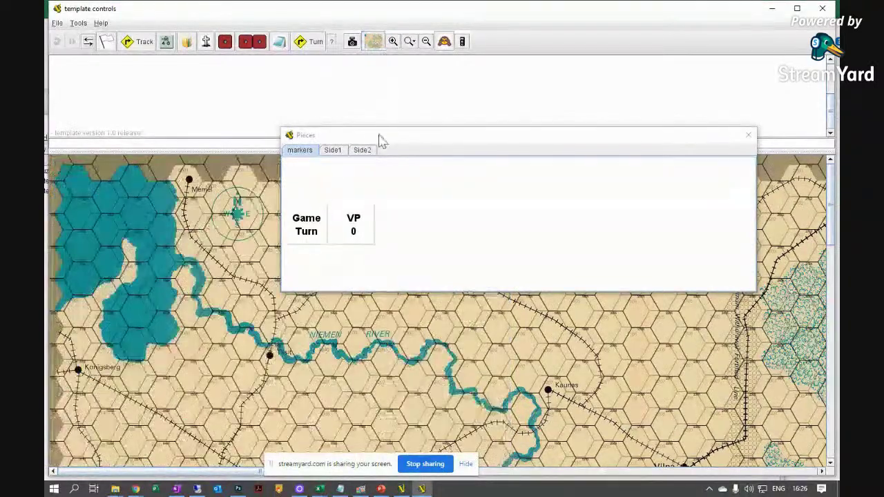
pyautogui.click(186, 42)
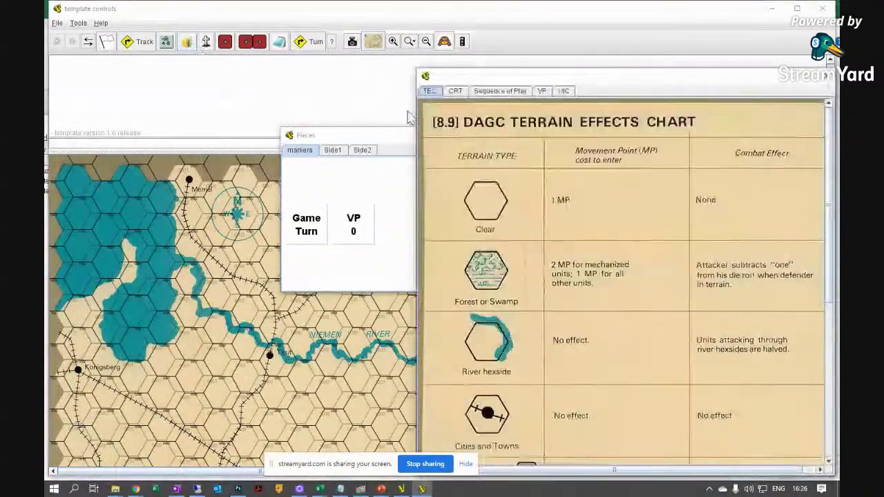
pyautogui.click(458, 92)
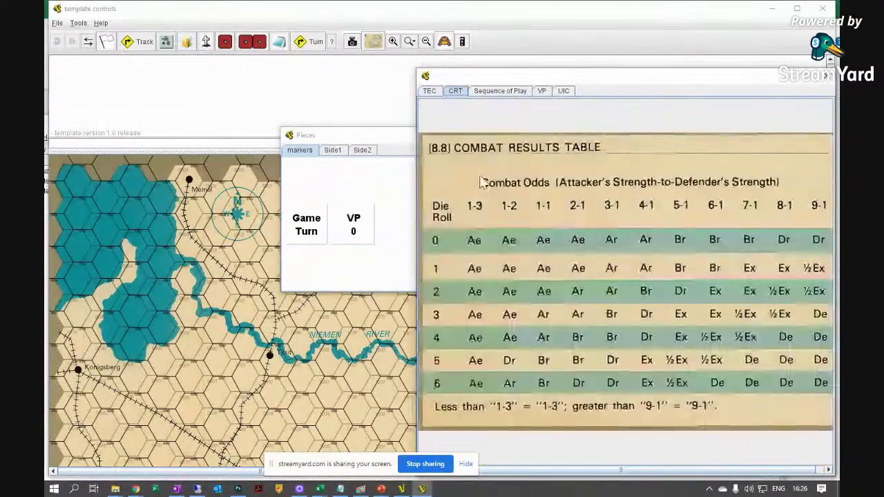
# - Examine the Sequence of Play chart, shift the charts window aside, and close the running game
pyautogui.click(497, 93)
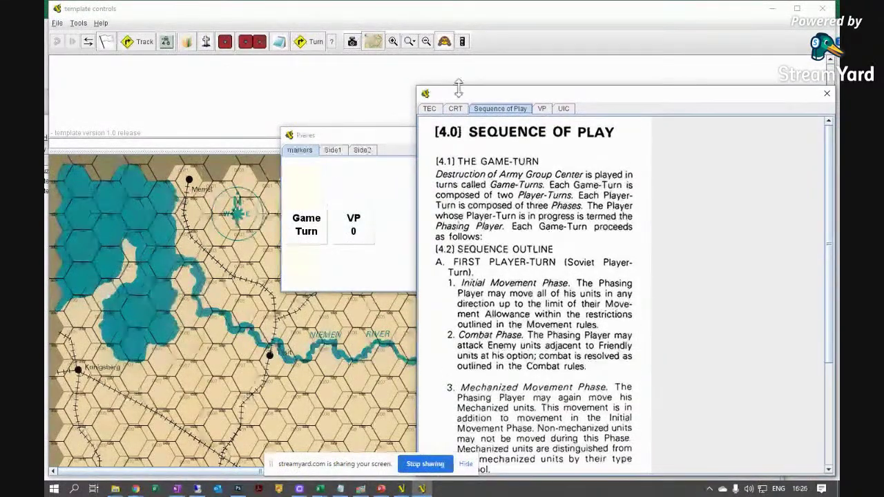
pyautogui.moveTo(476, 82); pyautogui.dragTo(407, 81)
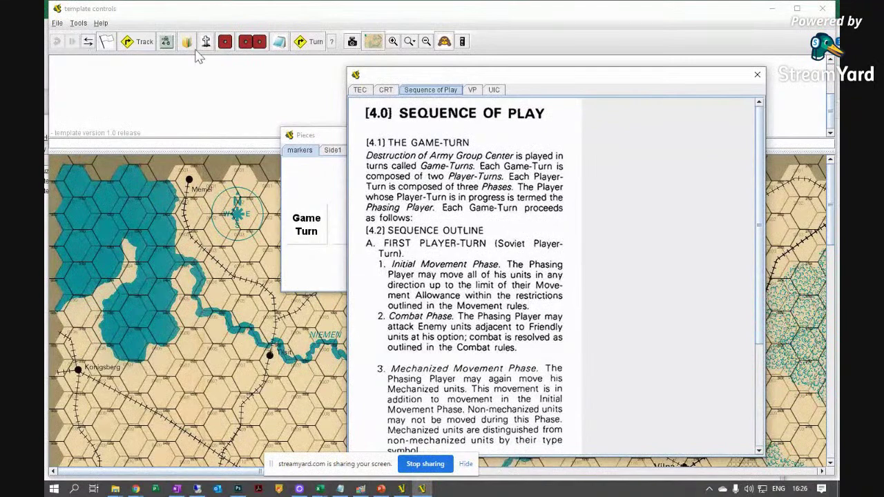
pyautogui.click(822, 8)
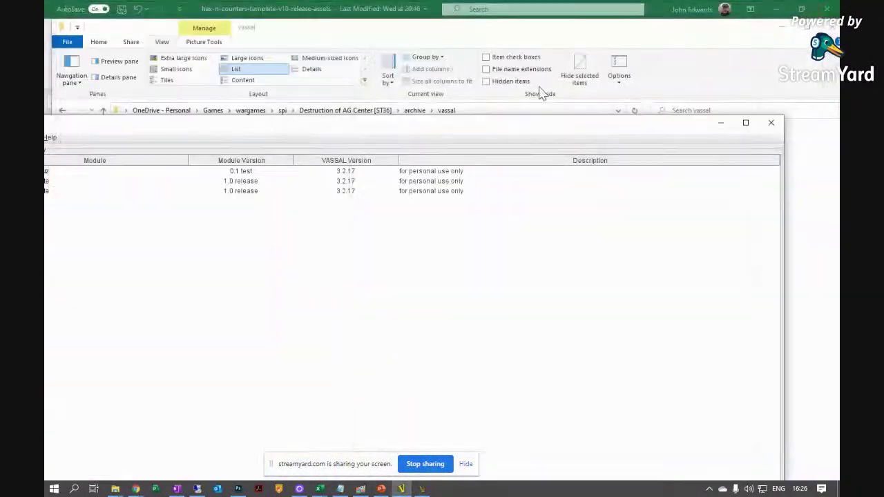
# - Open the dagc module from the Desktop folder for editing in the VASSAL Module Editor
pyautogui.doubleClick(242, 133)
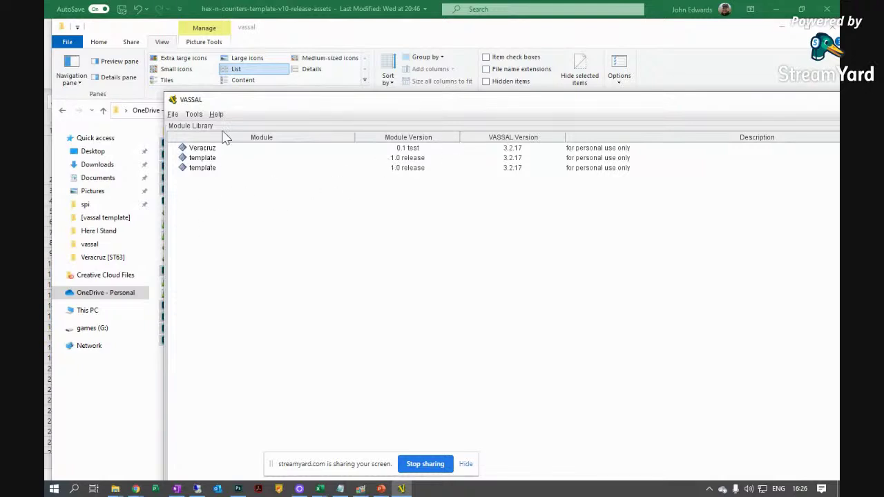
pyautogui.click(292, 22)
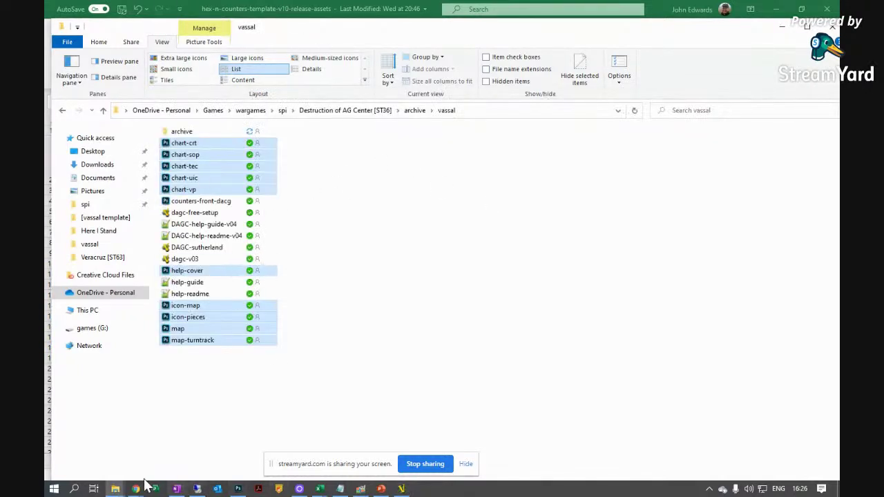
pyautogui.moveTo(118, 481)
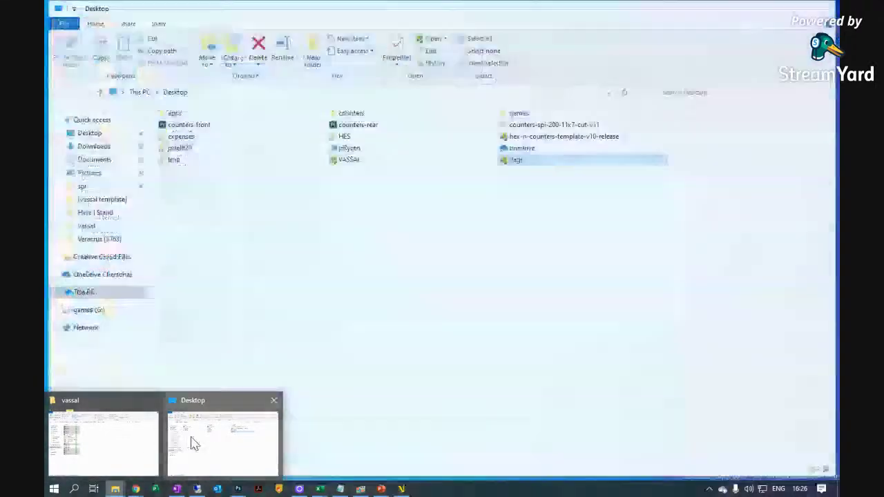
pyautogui.click(193, 444)
pyautogui.rightClick(507, 160)
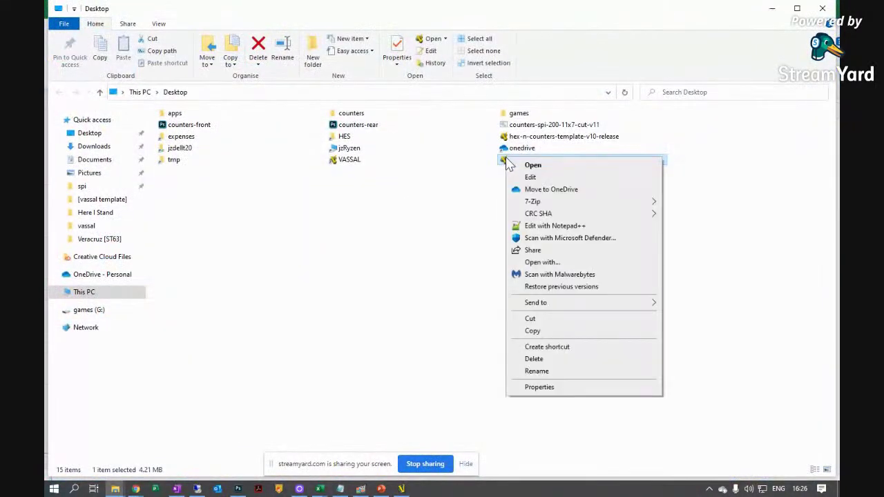
pyautogui.click(517, 181)
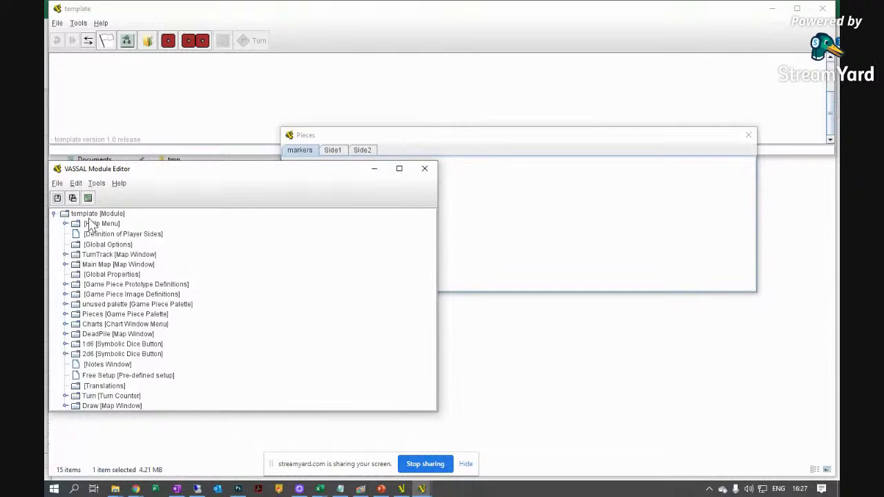
# - Set the module's game name to DAGC and its version number to 0.1
pyautogui.doubleClick(91, 214)
pyautogui.moveTo(253, 276); pyautogui.dragTo(181, 277)
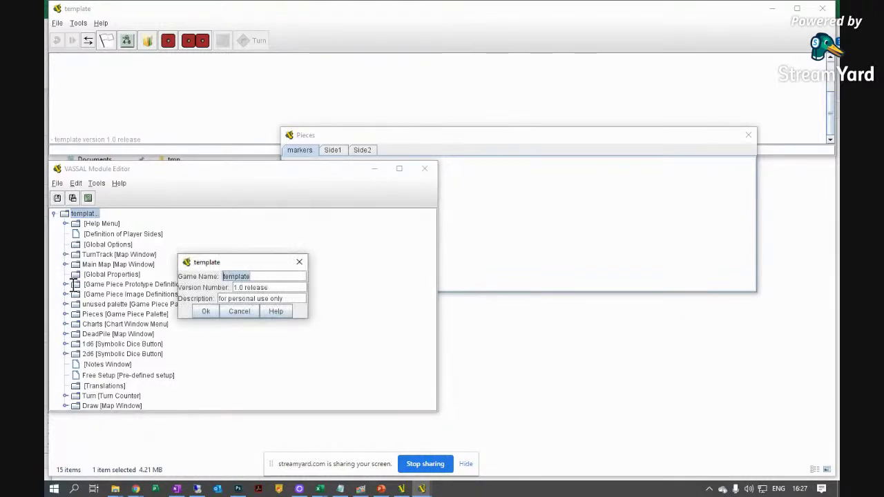
pyautogui.moveTo(253, 277); pyautogui.dragTo(211, 276)
pyautogui.write('DAGC')
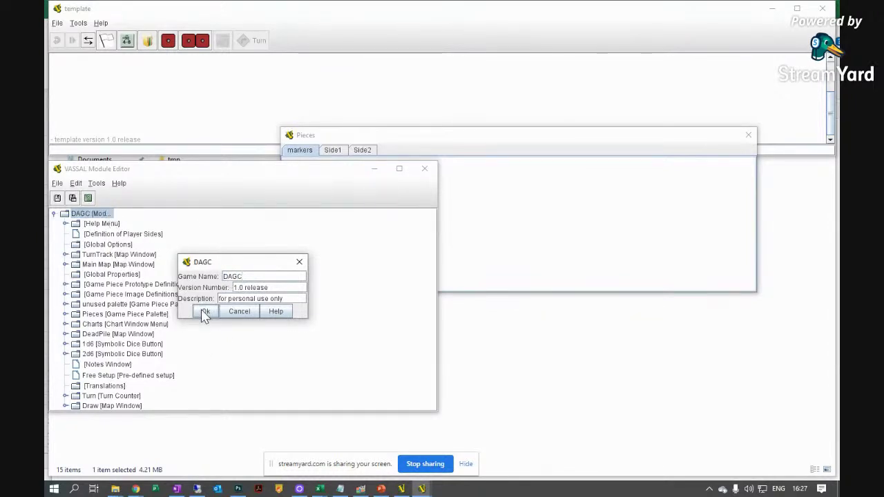
pyautogui.moveTo(294, 287); pyautogui.dragTo(233, 288)
pyautogui.write('0.1')
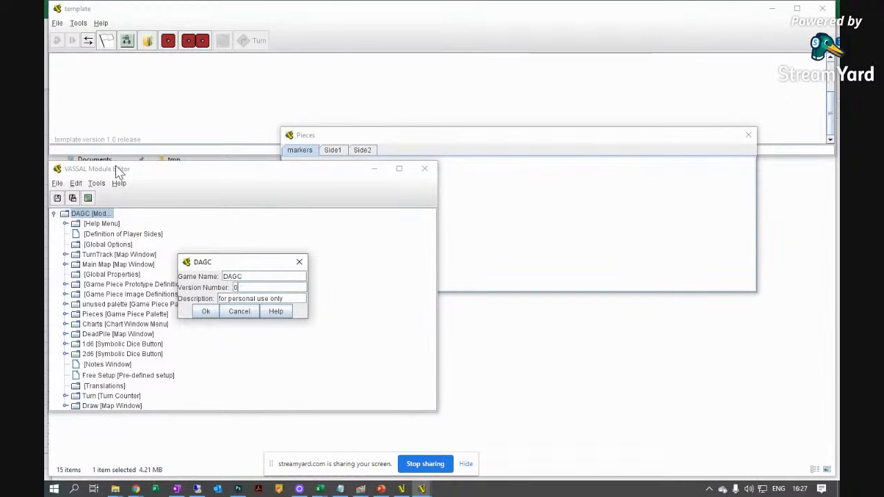
pyautogui.click(208, 311)
# - Open the visual grid editor for the hex grid of the Main Map's Map board
pyautogui.moveTo(181, 178); pyautogui.dragTo(279, 127)
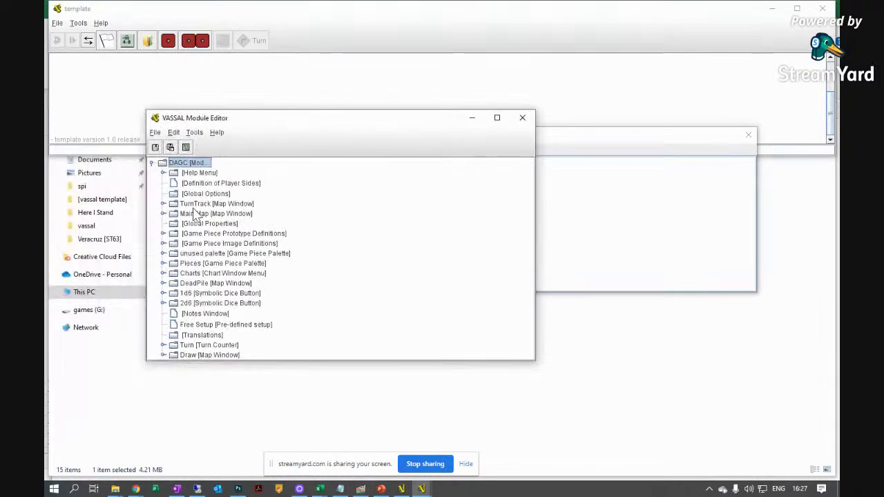
pyautogui.click(163, 214)
pyautogui.click(173, 224)
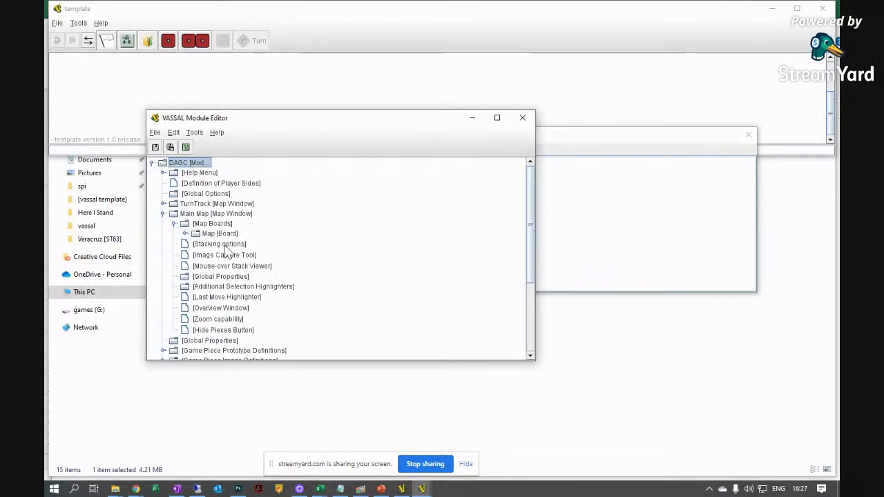
pyautogui.click(185, 233)
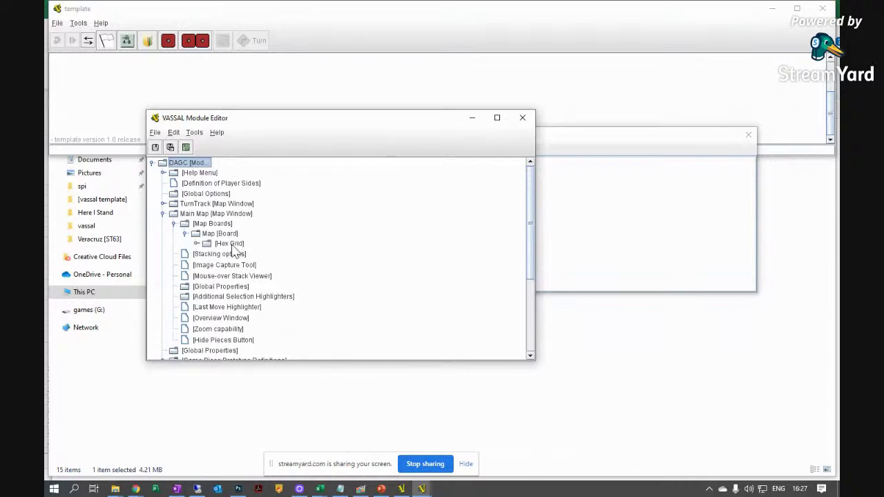
pyautogui.doubleClick(232, 243)
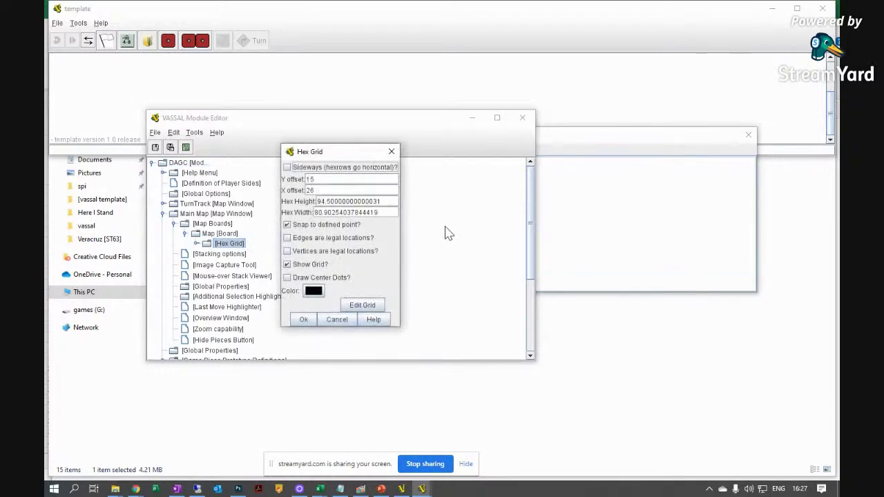
pyautogui.click(362, 304)
# - Shift the hex grid left to align it with the printed hexes in the map's northwest corner
pyautogui.press('Left')
pyautogui.press('Left')
pyautogui.press('Left')
pyautogui.press('Left')
pyautogui.press('Left')
pyautogui.press('Left')
pyautogui.press('Left')
pyautogui.press('Left')
pyautogui.press('Left')
pyautogui.press('Left')
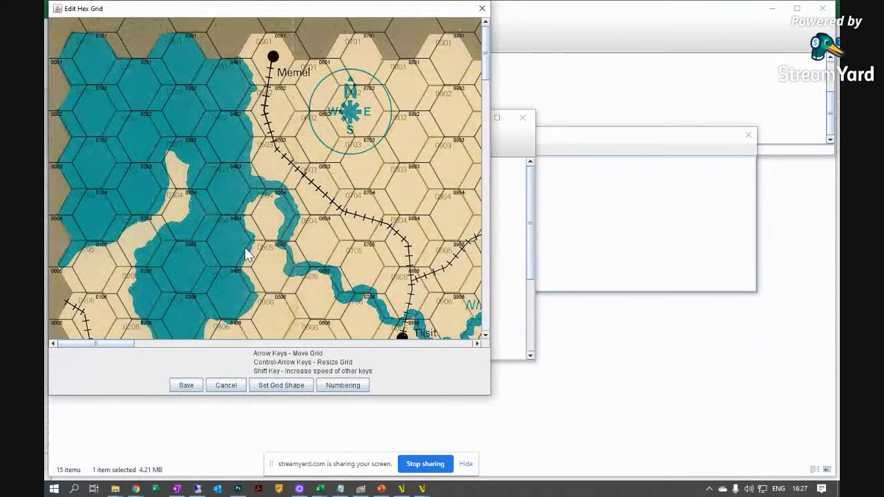
pyautogui.press('Left')
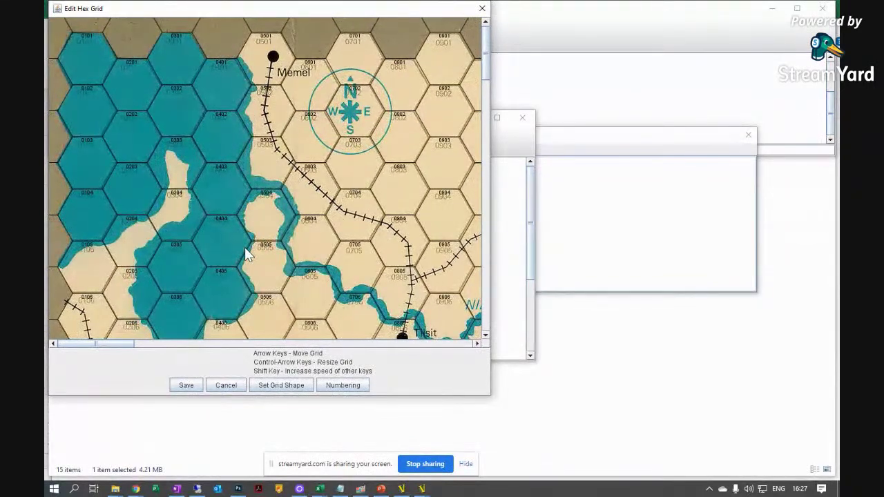
# - Nudge the hex grid slightly left and up to match the printed hexes in the map's northeast corner
pyautogui.moveTo(94, 345); pyautogui.dragTo(464, 373)
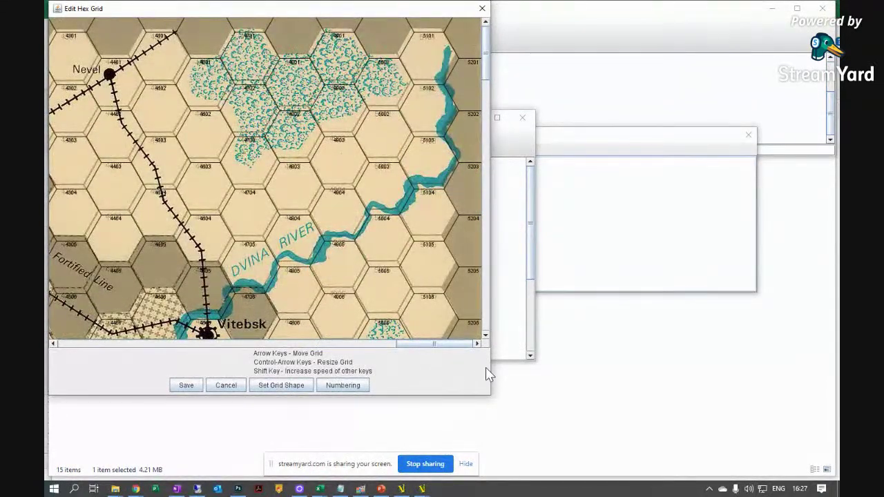
pyautogui.press('Left')
pyautogui.press('Left')
pyautogui.press('Up')
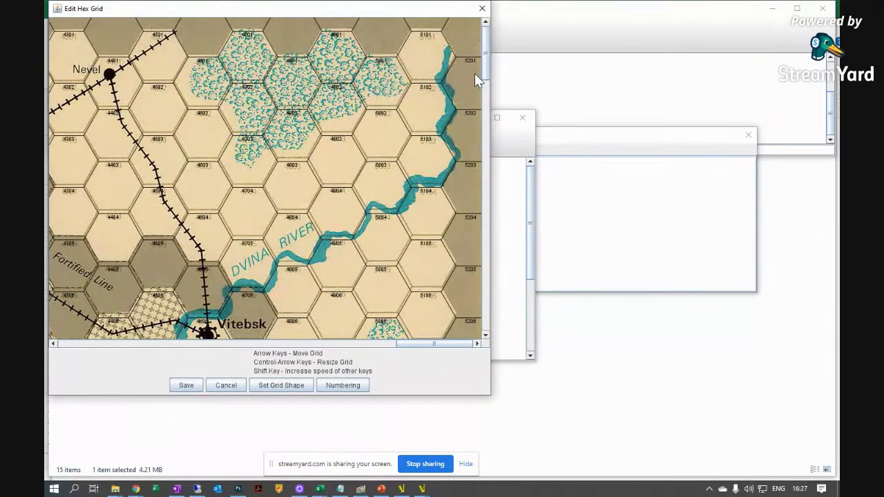
# - Enlarge the grid editor window and fit the hex grid vertically to the printed hexes in the map's southeast corner
pyautogui.moveTo(482, 70); pyautogui.dragTo(487, 478)
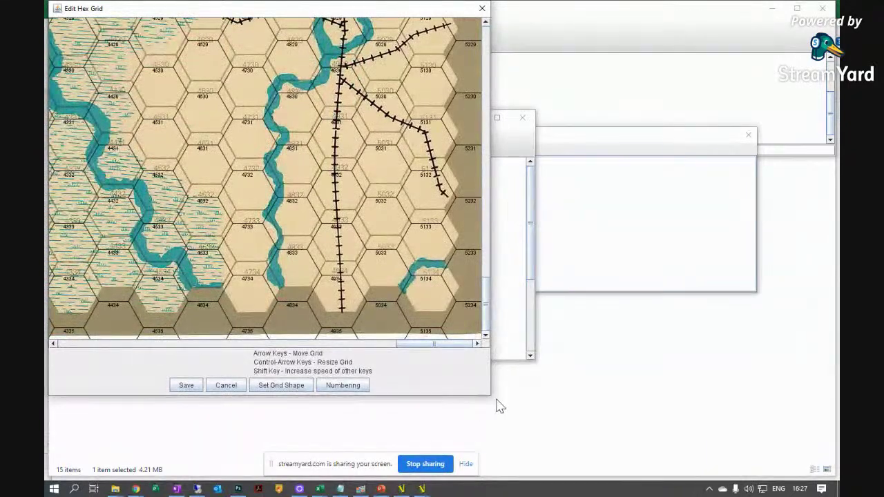
pyautogui.moveTo(494, 400); pyautogui.dragTo(786, 442)
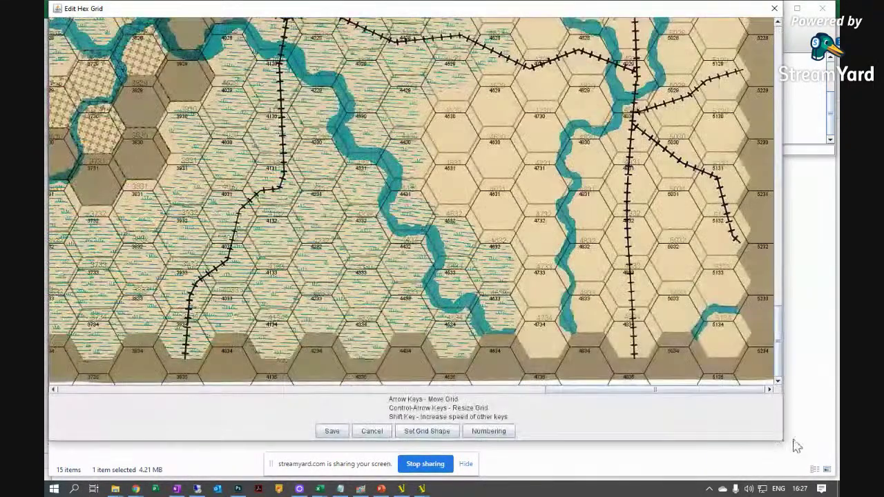
pyautogui.press('Up')
pyautogui.press('Up')
pyautogui.press('Up')
pyautogui.press('Up')
pyautogui.press('Up')
pyautogui.press('Up')
pyautogui.press('Up')
pyautogui.press('Up')
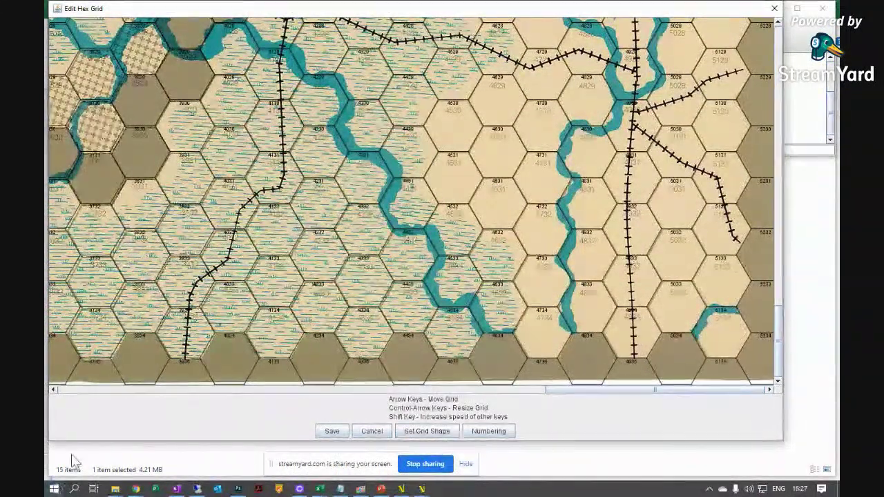
# - Check the grid along the map's southern edge, adjust it upward around Vitebsk and Polotsk, and save the hex grid settings
pyautogui.moveTo(594, 397); pyautogui.dragTo(103, 366)
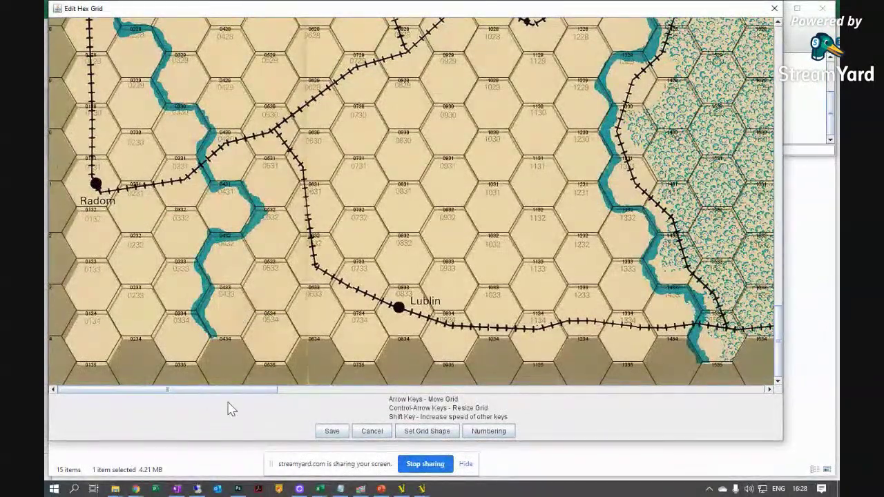
pyautogui.moveTo(236, 394); pyautogui.dragTo(677, 418)
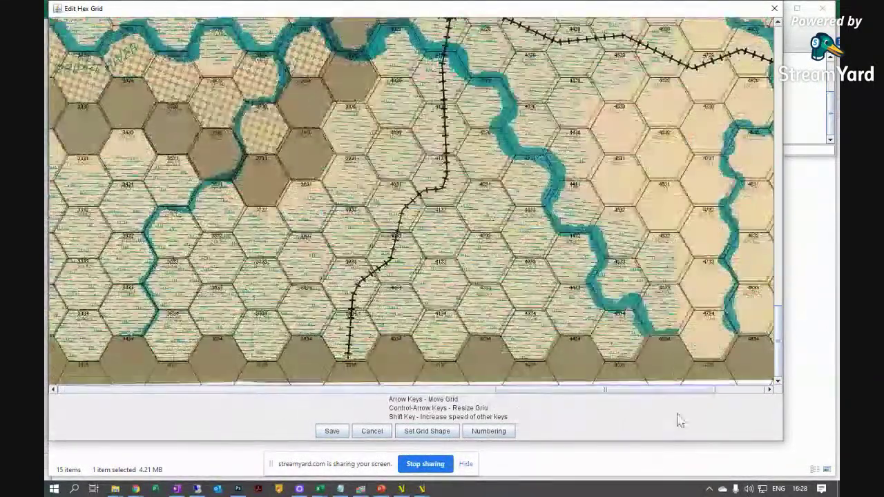
pyautogui.moveTo(779, 339); pyautogui.dragTo(777, 86)
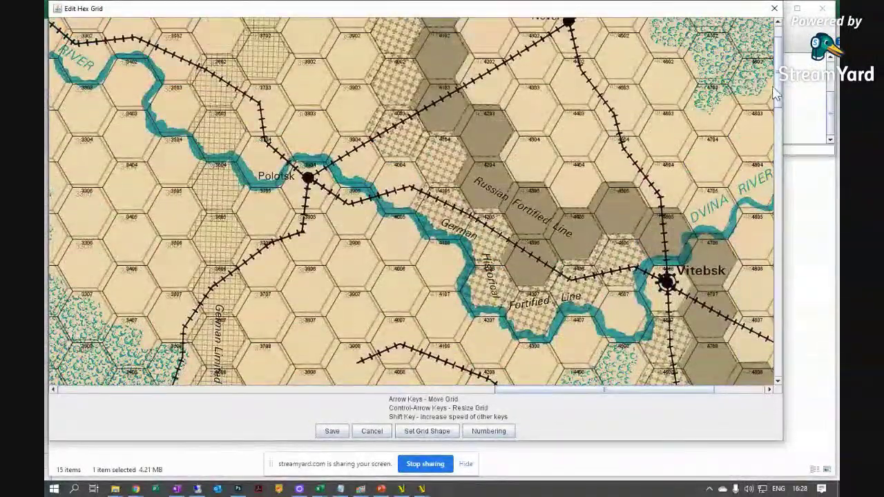
pyautogui.press('Up')
pyautogui.press('Up')
pyautogui.press('Up')
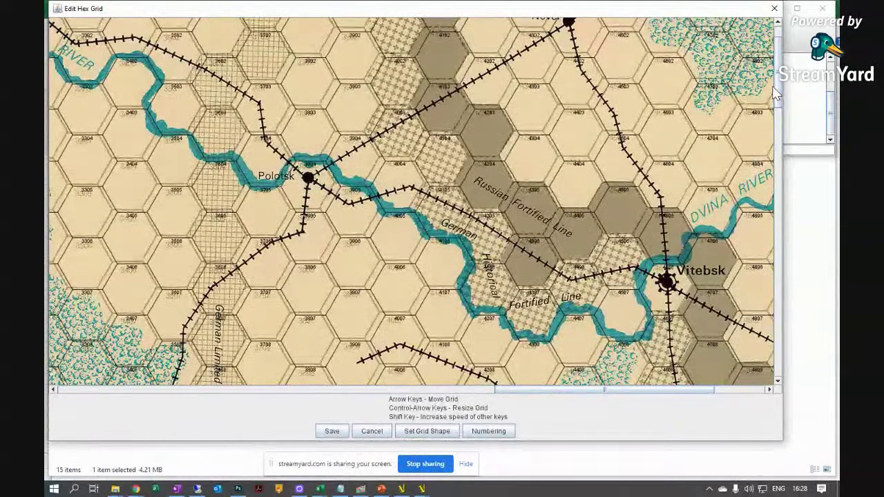
pyautogui.press('Up')
pyautogui.press('Up')
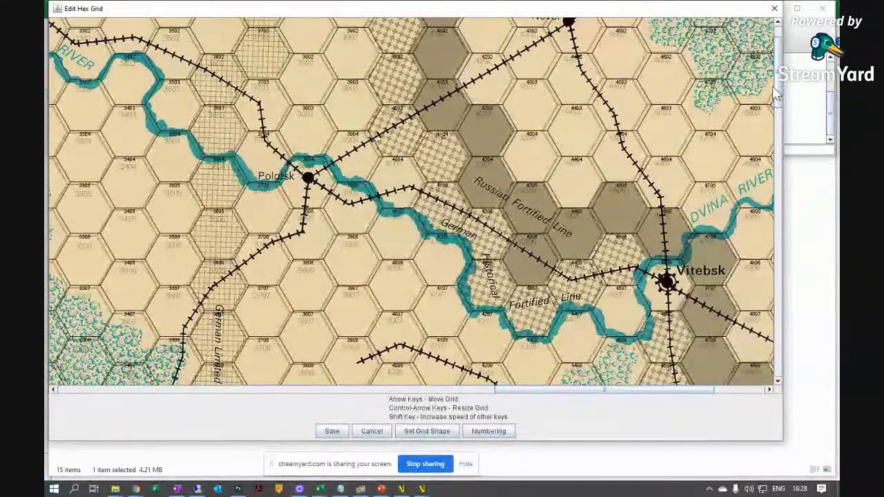
pyautogui.click(331, 431)
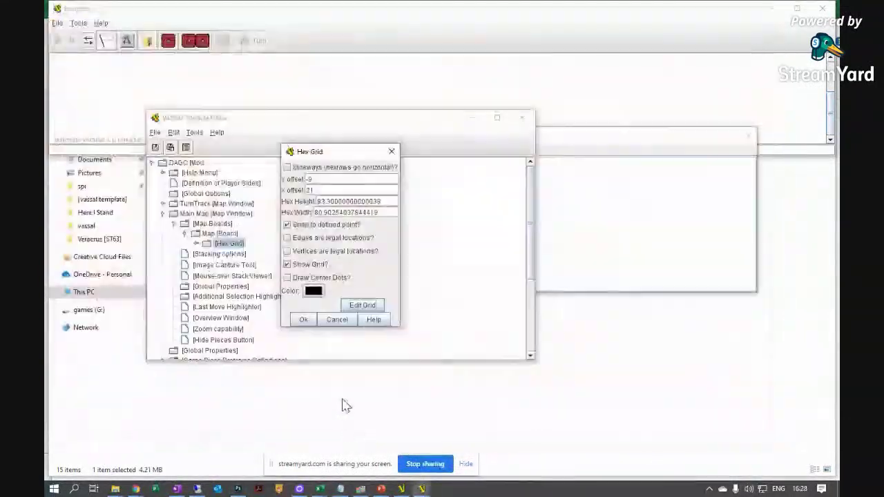
pyautogui.click(300, 320)
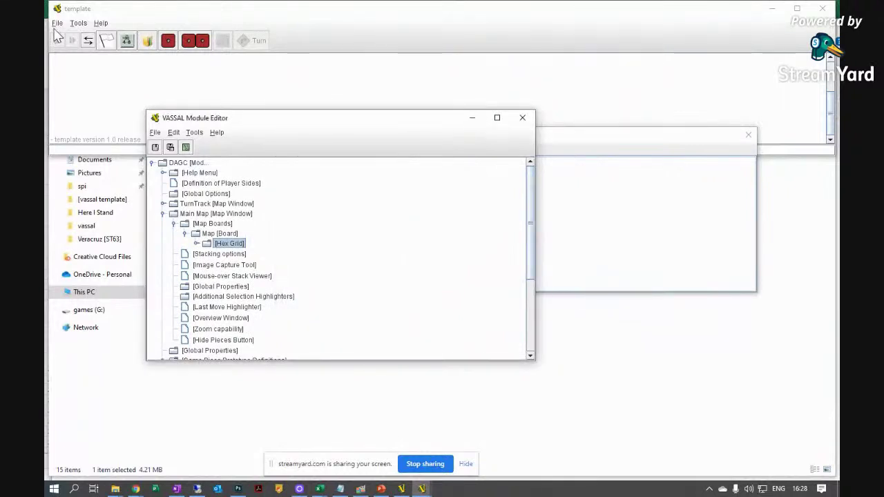
# - Start a Free Setup game and inspect the adjusted hex grid across the main map
pyautogui.click(57, 23)
pyautogui.click(69, 36)
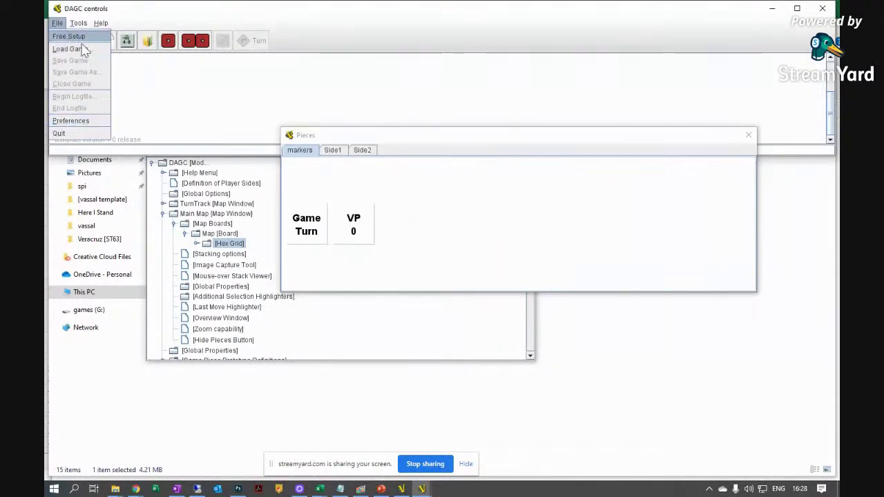
pyautogui.press('Return')
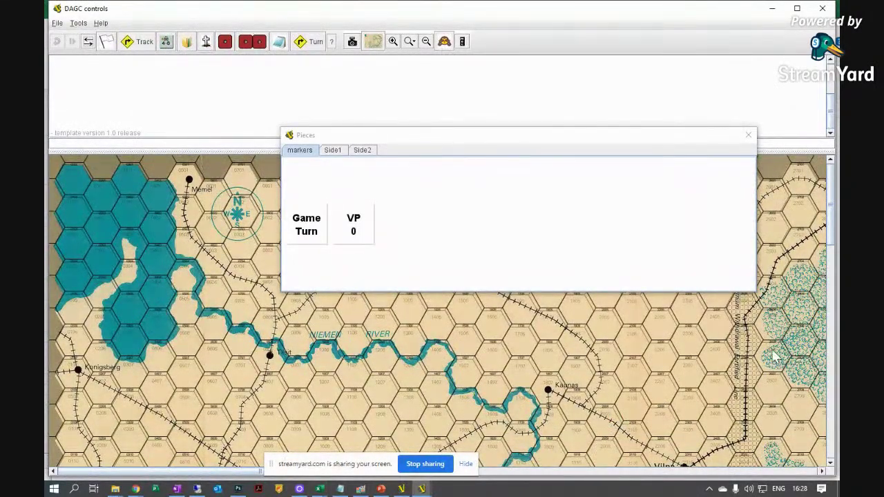
pyautogui.scroll(-5, 773, 356)
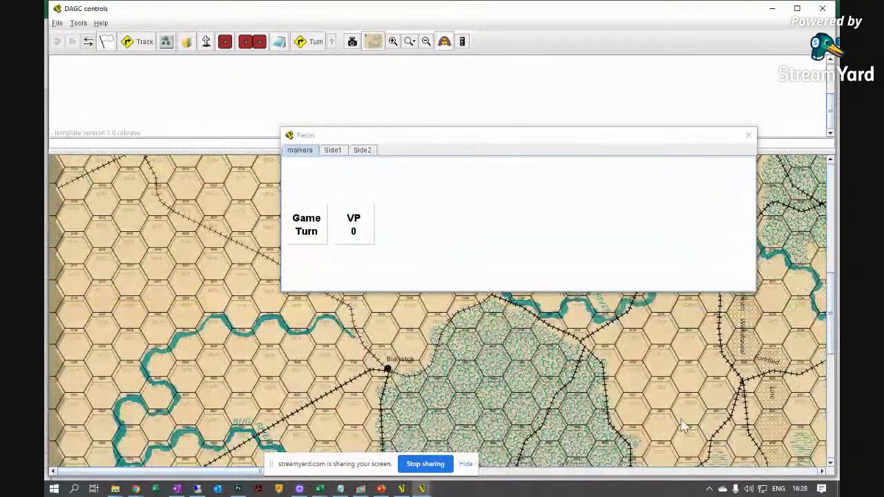
pyautogui.scroll(-5, 663, 439)
pyautogui.scroll(8, 663, 423)
# - Open the TurnTrack map window, move it over the main map, and enlarge it to show the full track width
pyautogui.click(143, 40)
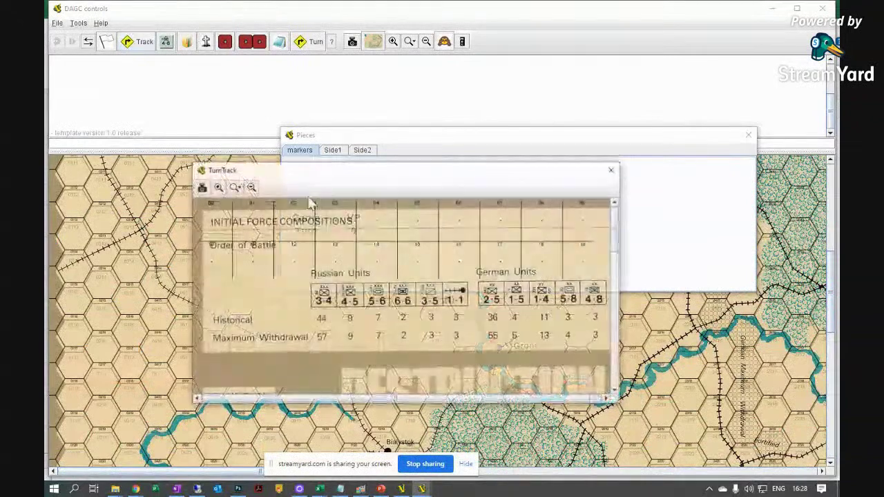
pyautogui.moveTo(355, 180); pyautogui.dragTo(308, 79)
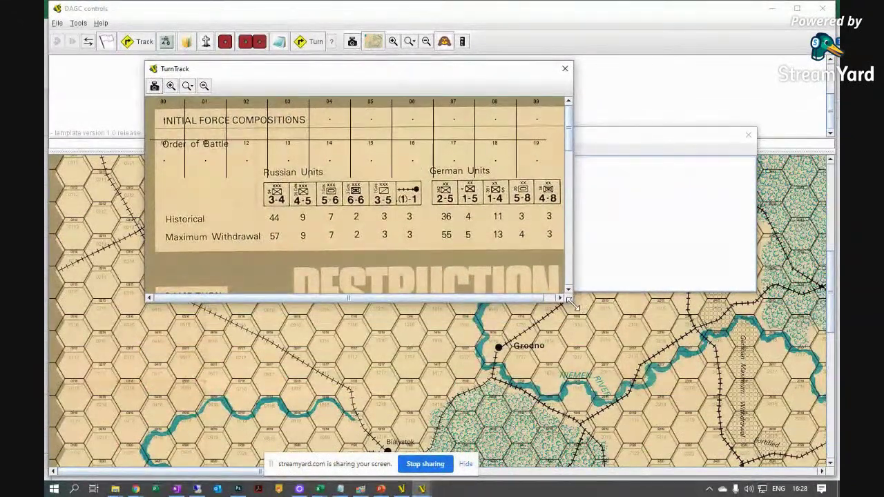
pyautogui.moveTo(570, 300); pyautogui.dragTo(794, 407)
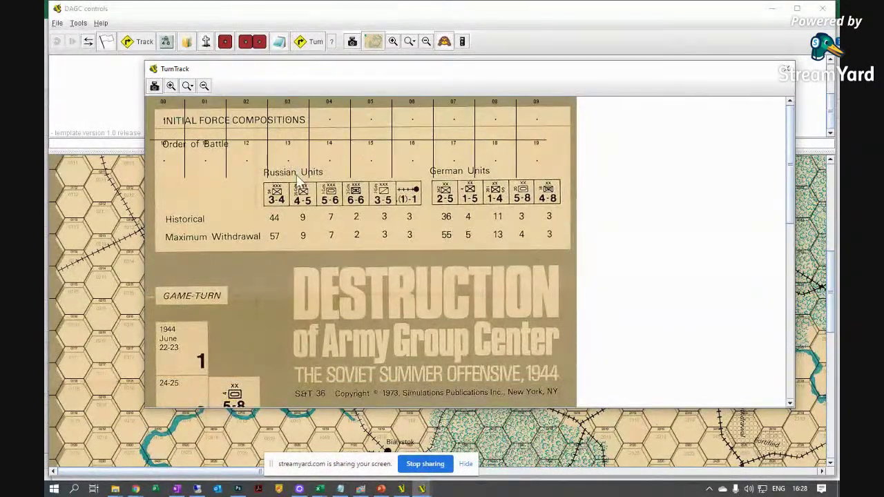
# - Examine the TurnTrack map from the force compositions through the game-turn boxes and German reinforcements, checking its grid, and close its window
pyautogui.scroll(-6, 299, 180)
pyautogui.scroll(5, 152, 177)
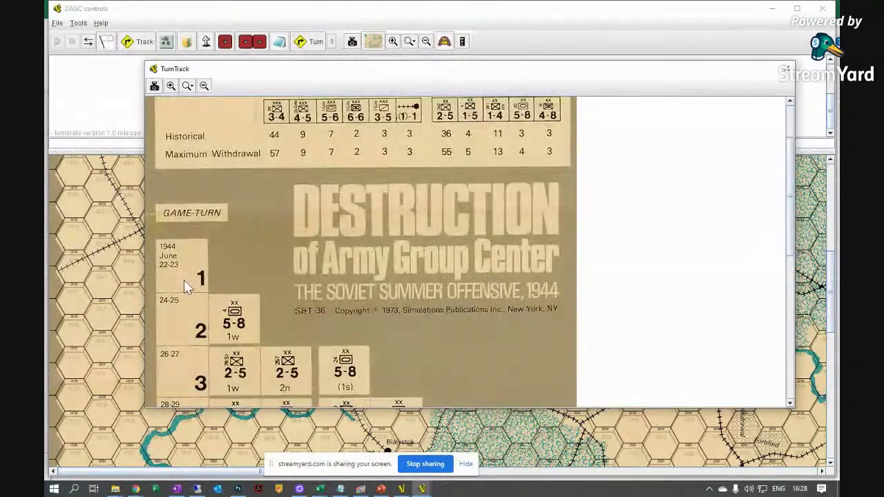
pyautogui.scroll(-5, 184, 280)
pyautogui.scroll(7, 168, 286)
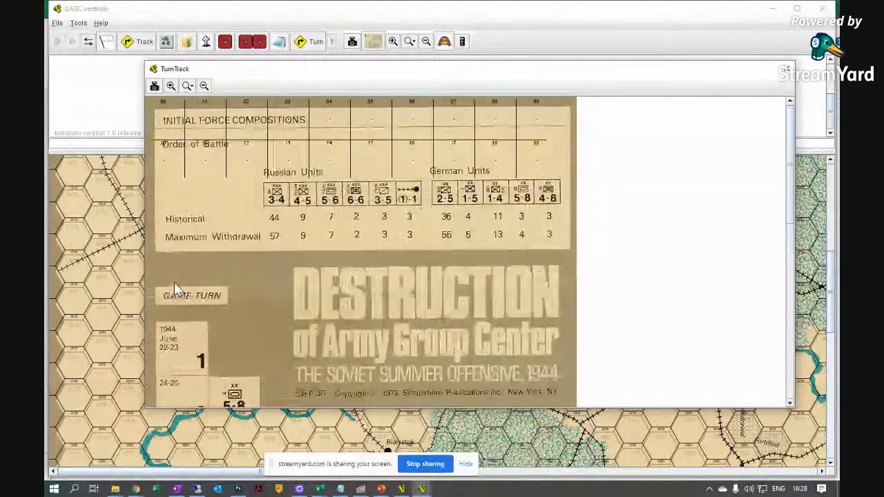
pyautogui.scroll(-5, 254, 278)
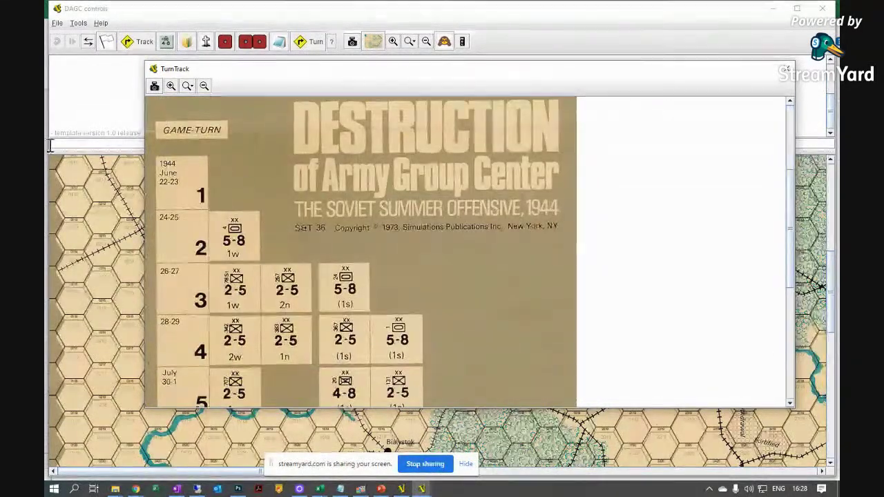
pyautogui.scroll(-6, 190, 224)
pyautogui.scroll(10, 200, 231)
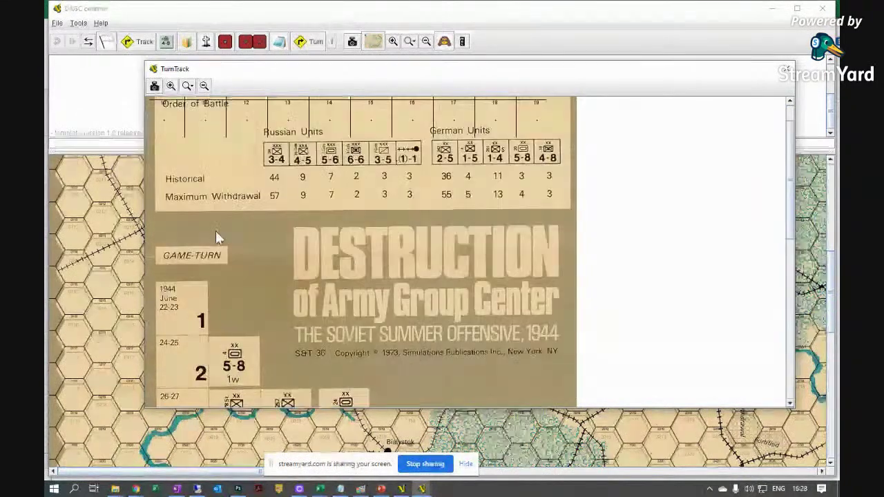
pyautogui.scroll(-12, 320, 299)
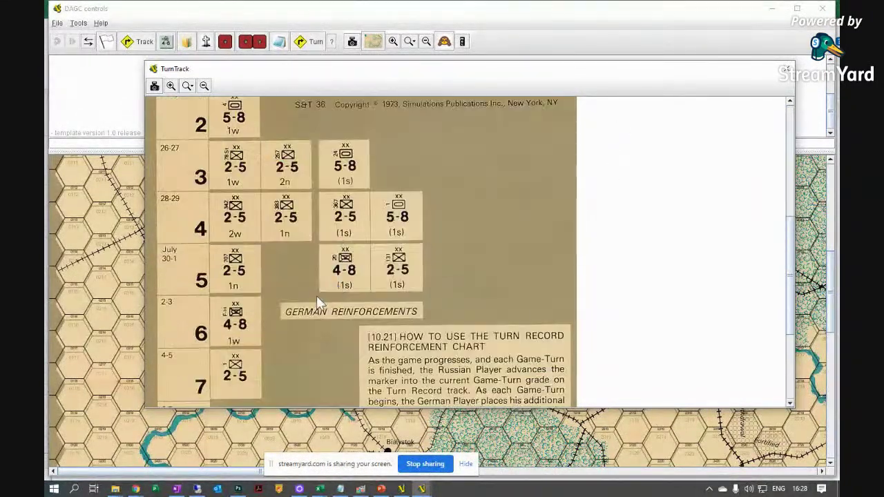
pyautogui.scroll(14, 329, 298)
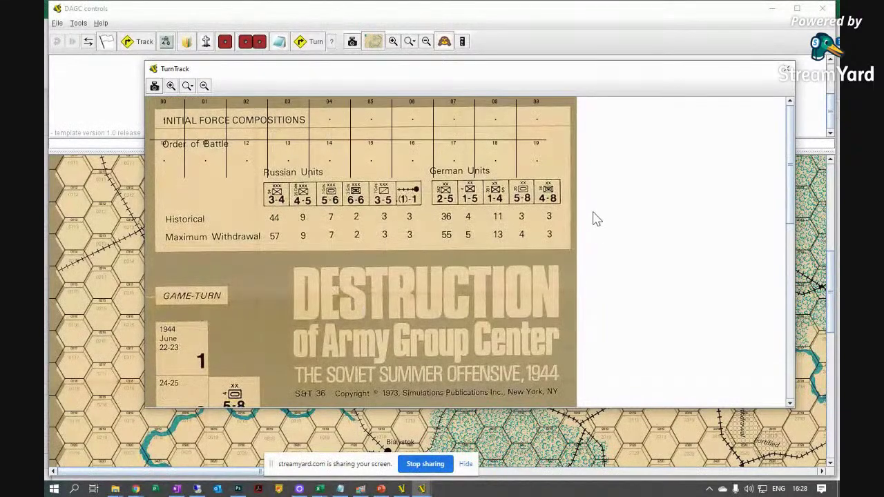
pyautogui.click(786, 68)
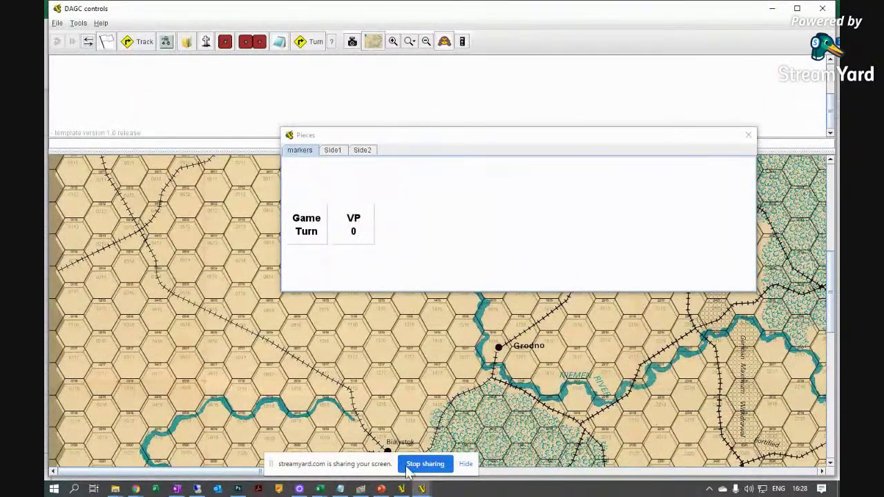
# - Replace the player sides Side1 and Side2 with German and Soviet in the module's Definition of Player Sides
pyautogui.moveTo(421, 487)
pyautogui.click(450, 444)
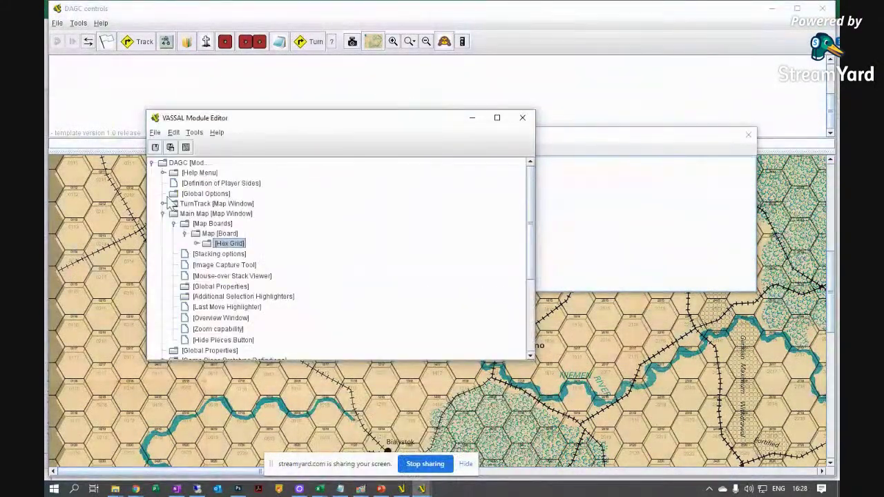
pyautogui.doubleClick(210, 183)
pyautogui.click(422, 222)
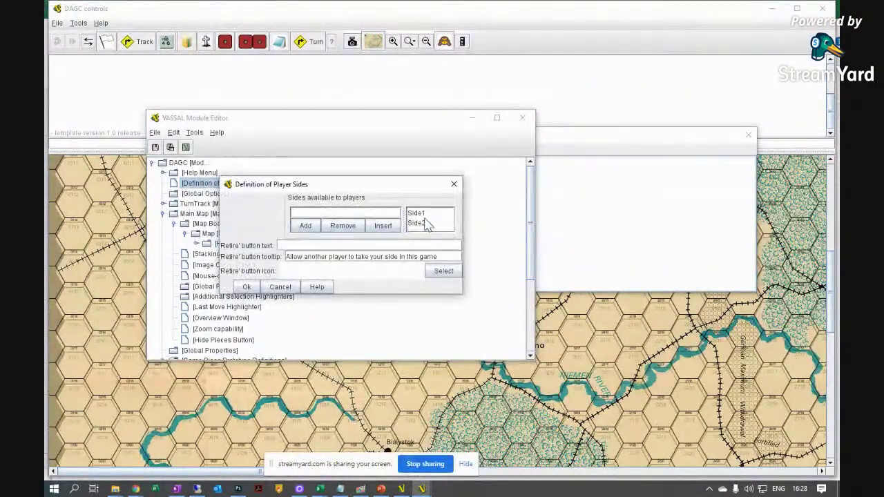
pyautogui.click(340, 231)
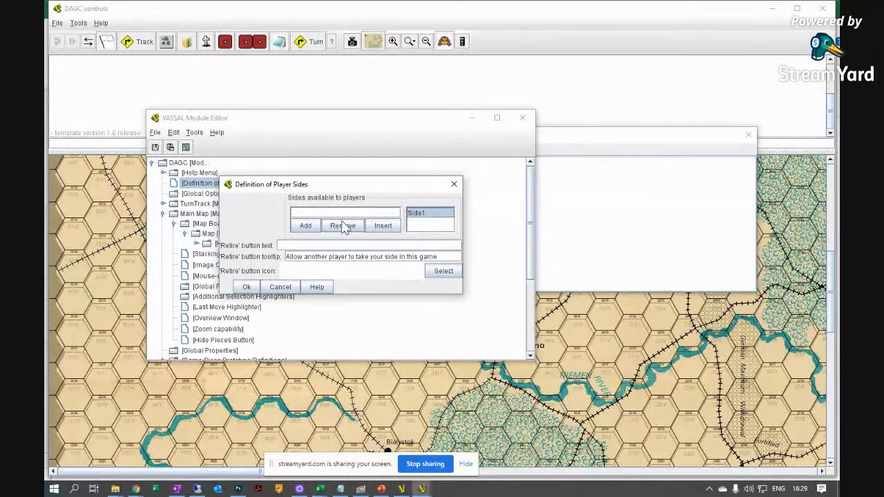
pyautogui.click(340, 231)
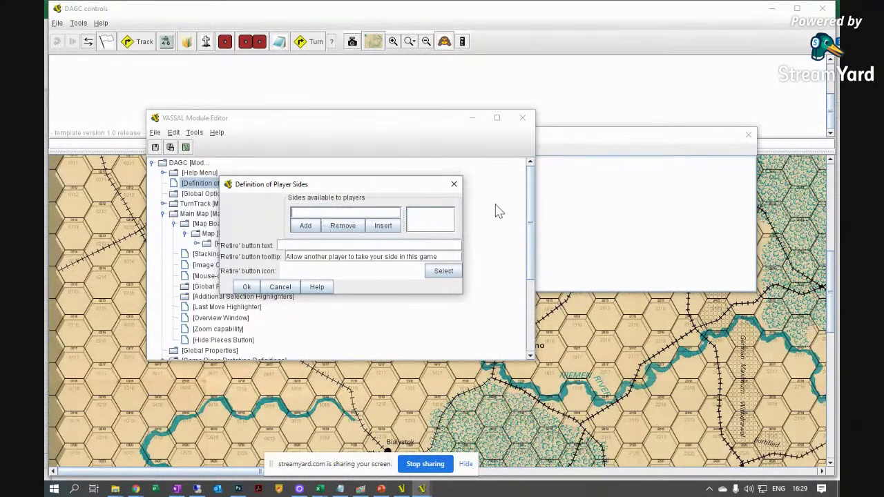
pyautogui.write('erman')
pyautogui.click(305, 225)
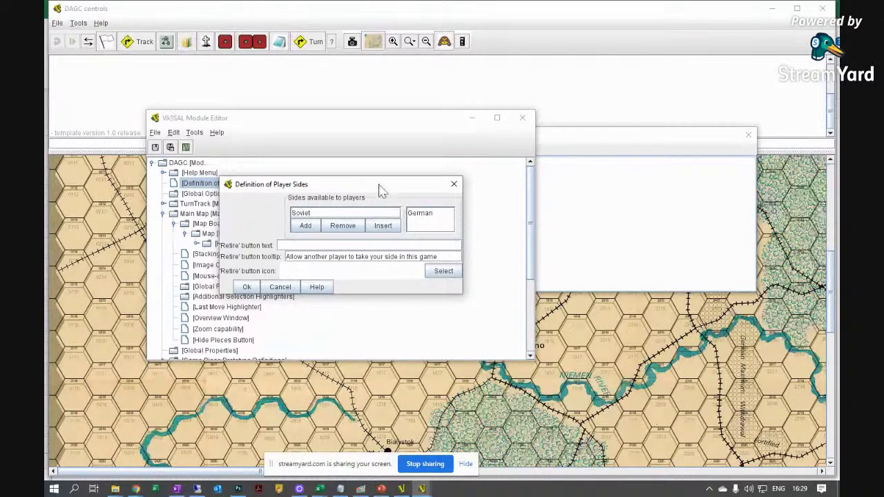
pyautogui.click(305, 226)
pyautogui.click(246, 286)
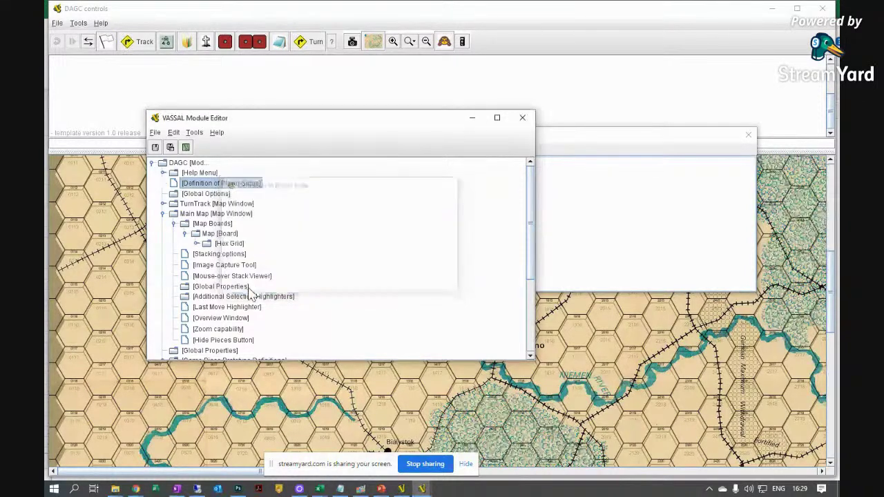
# - Set the Side marker value of the Counter-Side1 prototype to German and rename the prototype Counter-German
pyautogui.scroll(-4, 250, 294)
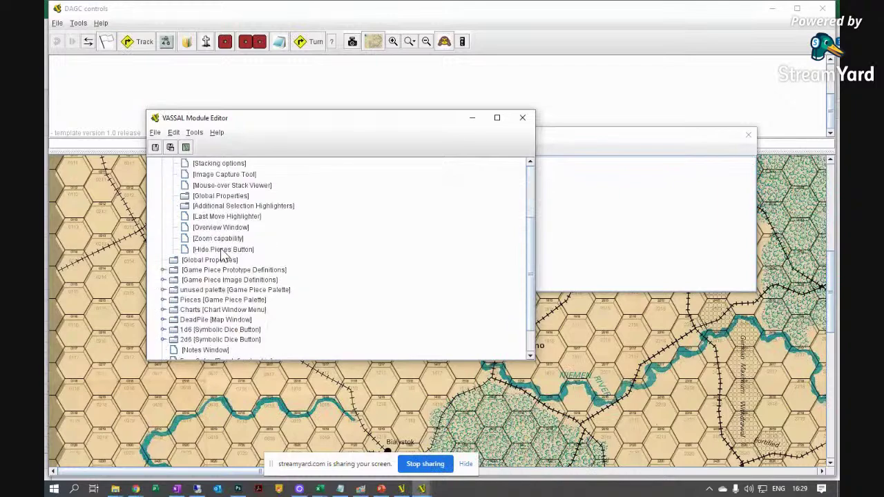
pyautogui.scroll(3, 250, 283)
pyautogui.scroll(-5, 250, 283)
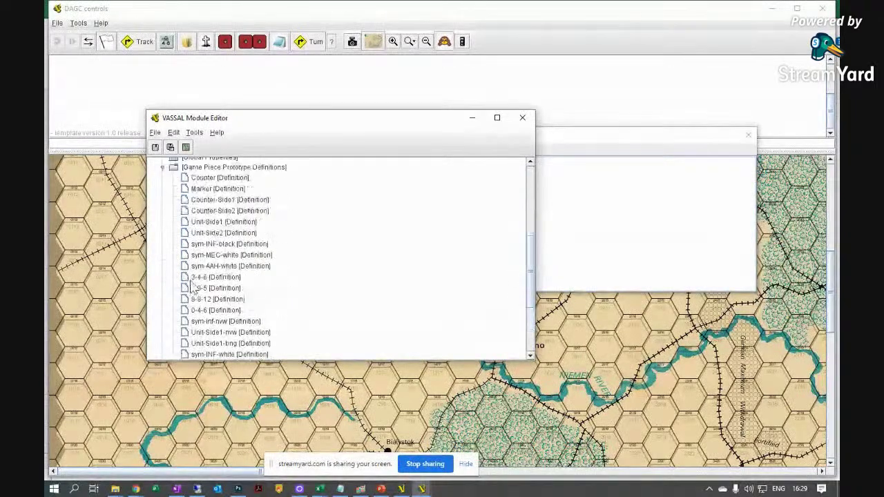
pyautogui.click(237, 199)
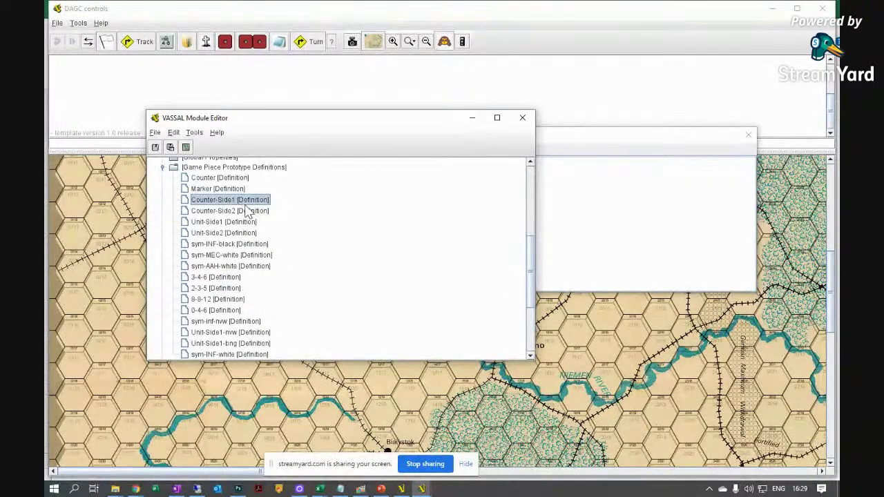
pyautogui.doubleClick(246, 205)
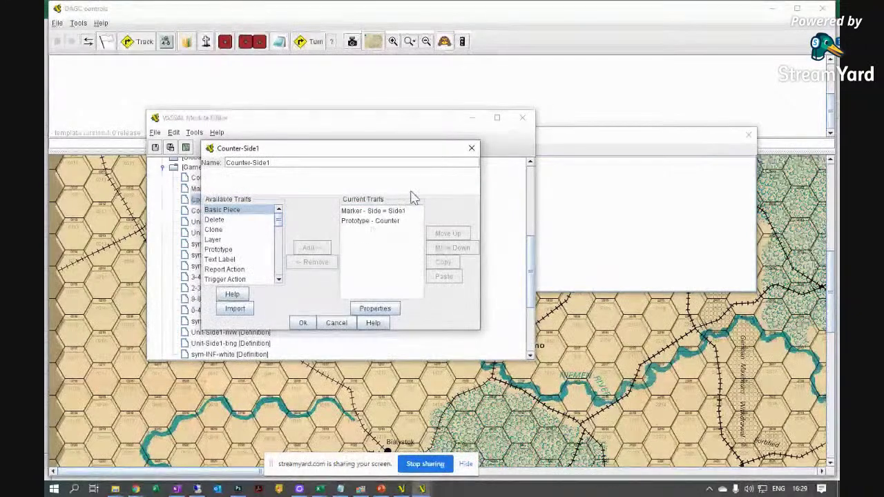
pyautogui.click(395, 213)
pyautogui.doubleClick(395, 213)
pyautogui.doubleClick(361, 241)
pyautogui.press('BackSpace')
pyautogui.press('BackSpace')
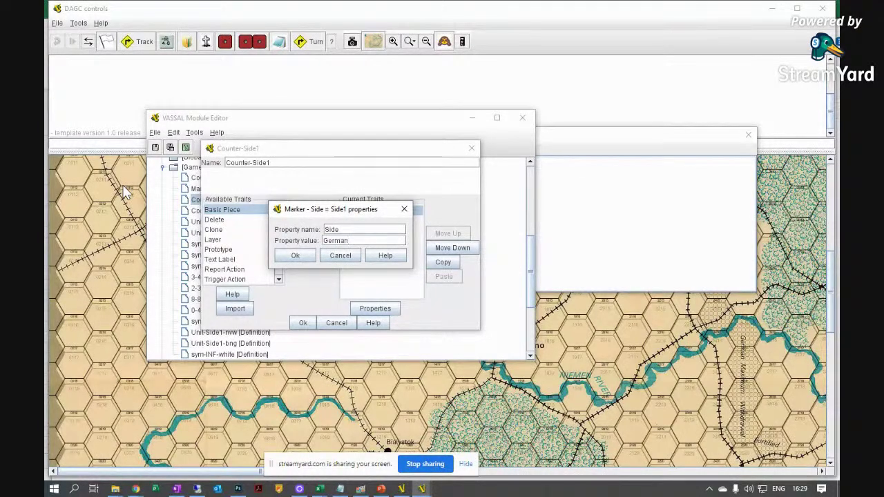
pyautogui.click(295, 256)
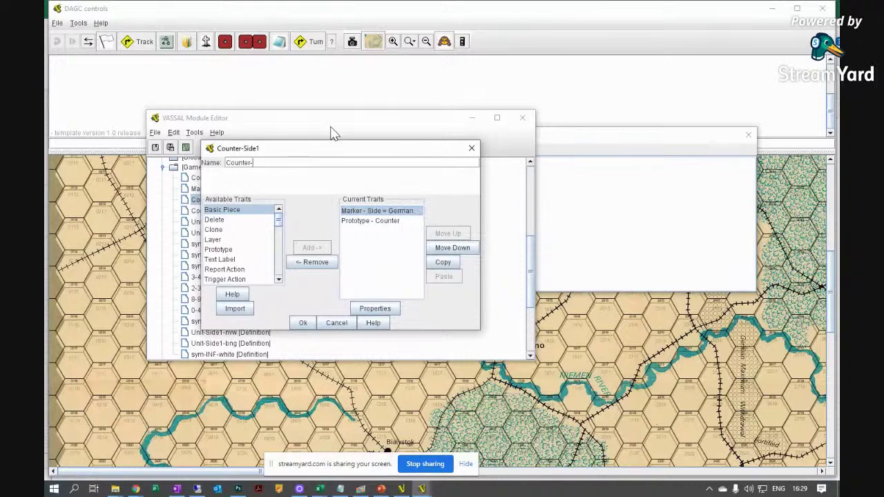
pyautogui.write('German')
pyautogui.click(300, 322)
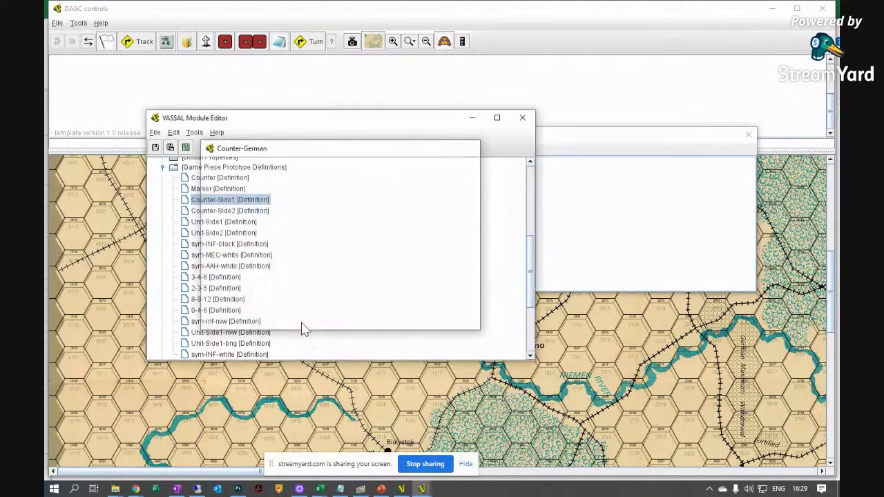
# - Rename the Counter-Side2 prototype Counter-Soviet and set its Side marker value to Soviet
pyautogui.doubleClick(247, 212)
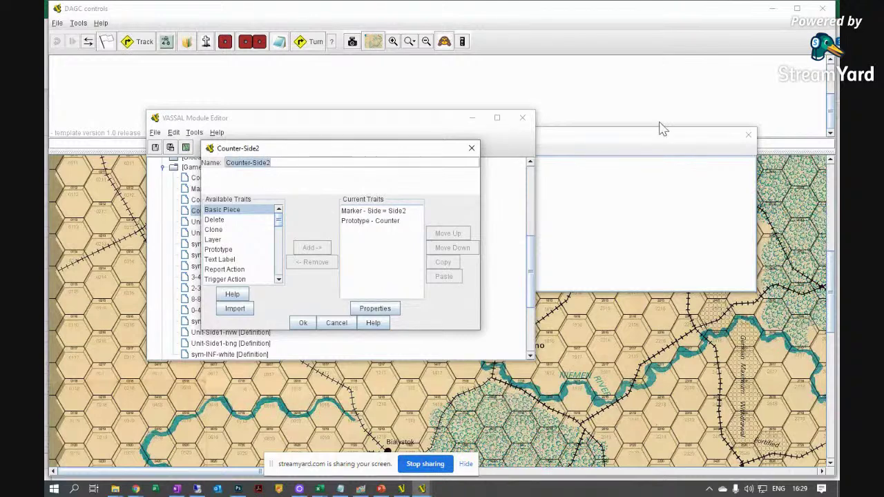
pyautogui.press('End')
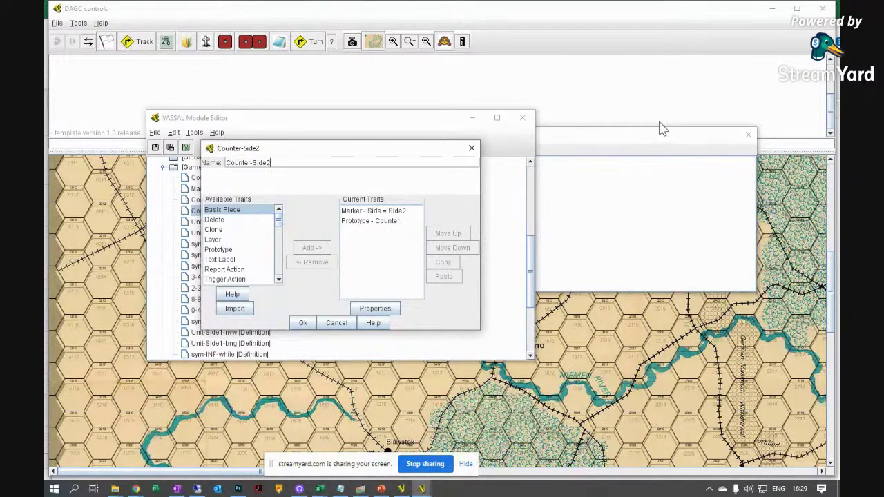
pyautogui.write('ob')
pyautogui.doubleClick(381, 211)
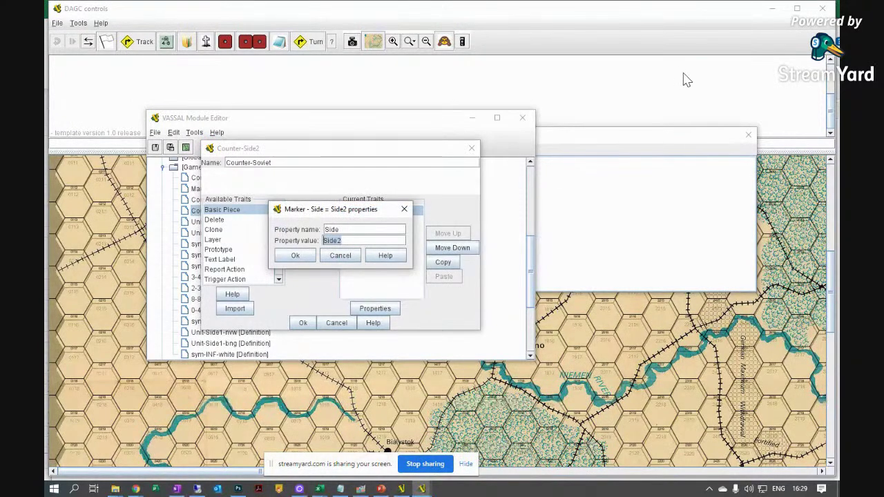
pyautogui.write('Soviet')
pyautogui.click(297, 256)
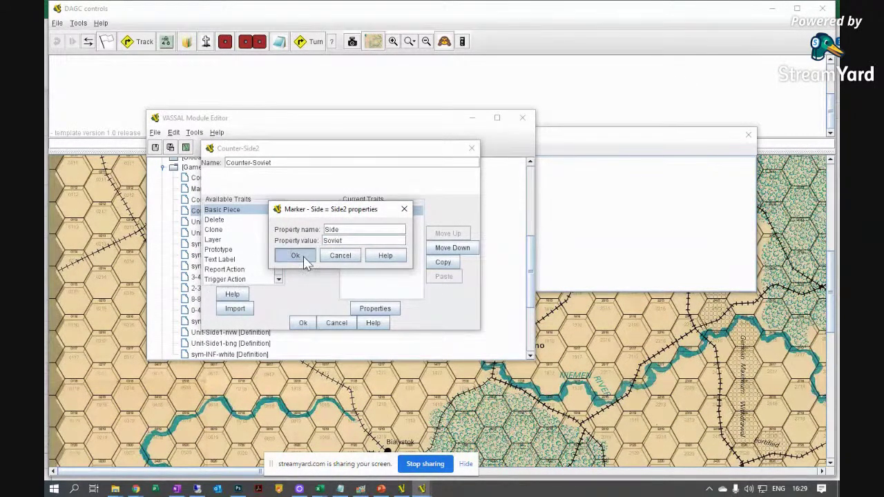
pyautogui.click(303, 323)
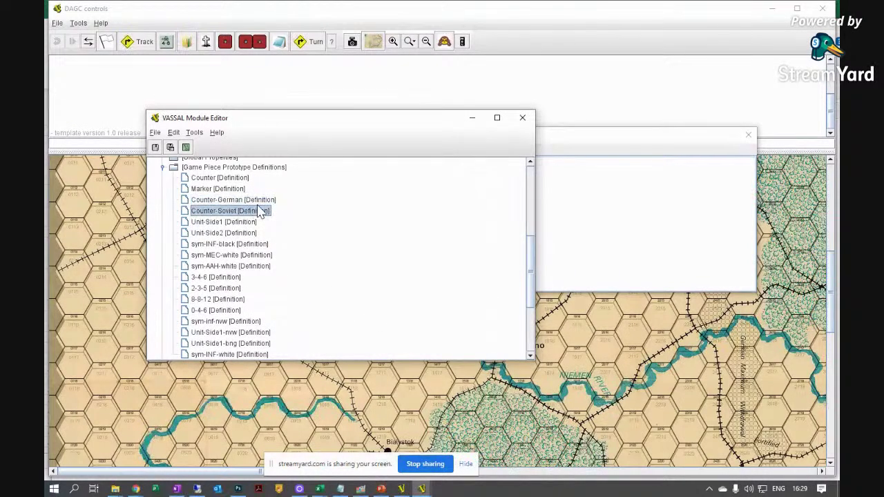
# - Save the module and close the module editor
pyautogui.click(226, 201)
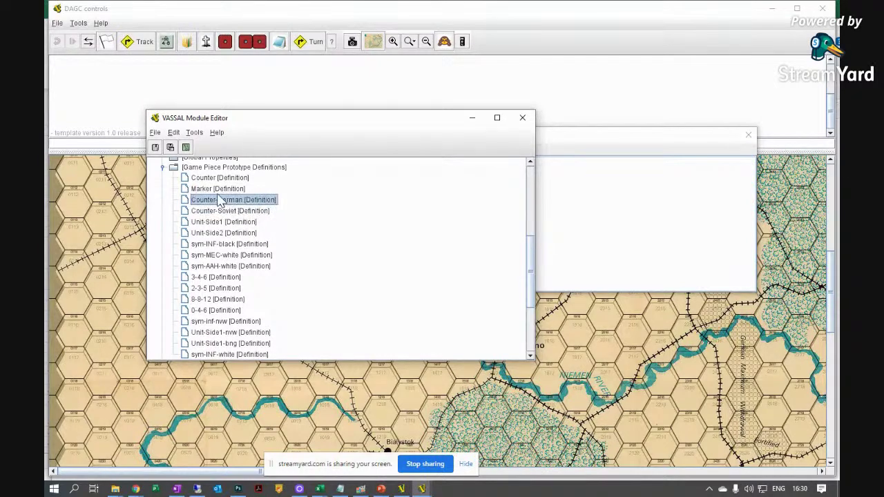
pyautogui.click(218, 190)
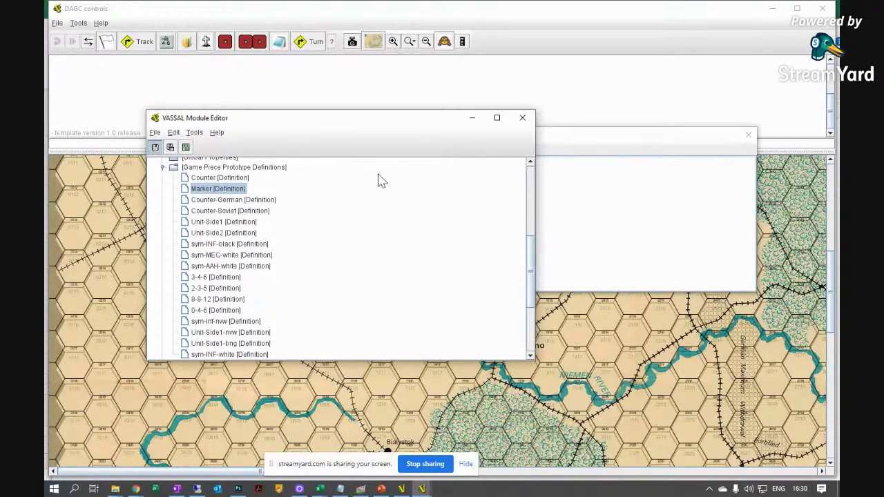
pyautogui.click(531, 119)
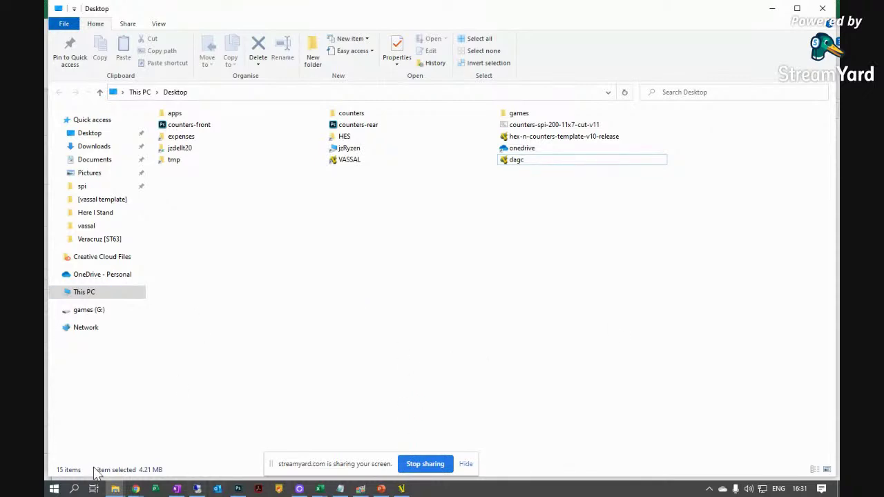
# - Look over the ImageMagick home page in Chrome and the counter grids in Photoshop, including spi-counters-200-template.psd
pyautogui.click(136, 489)
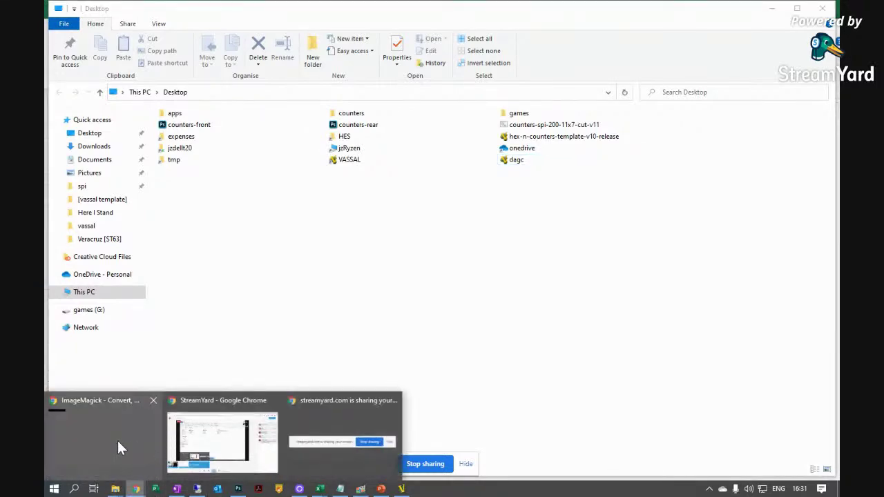
pyautogui.click(117, 441)
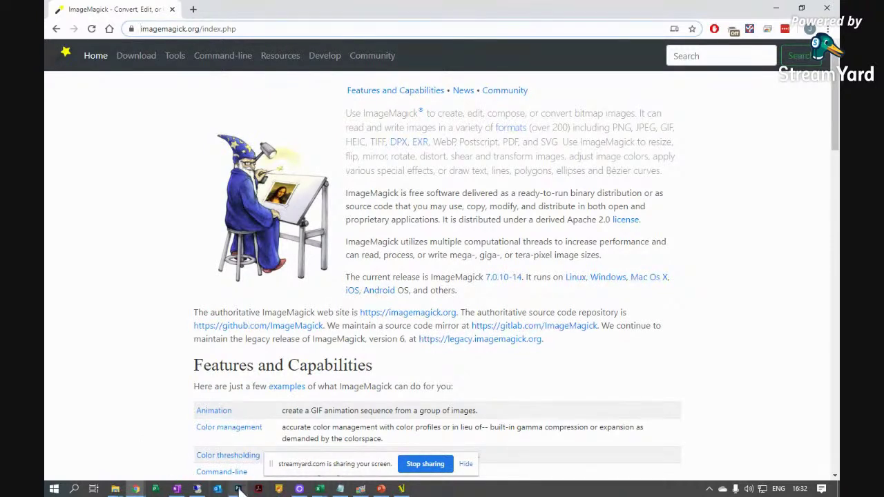
pyautogui.moveTo(236, 490)
pyautogui.click(237, 489)
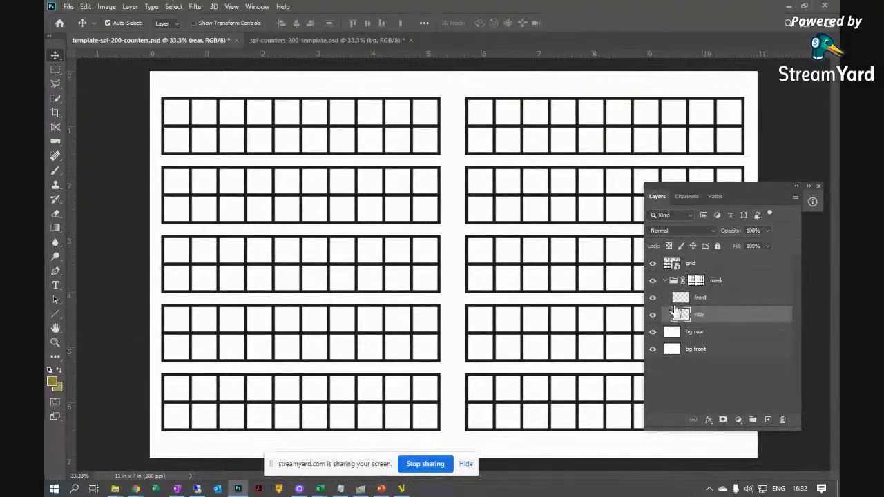
pyautogui.click(283, 39)
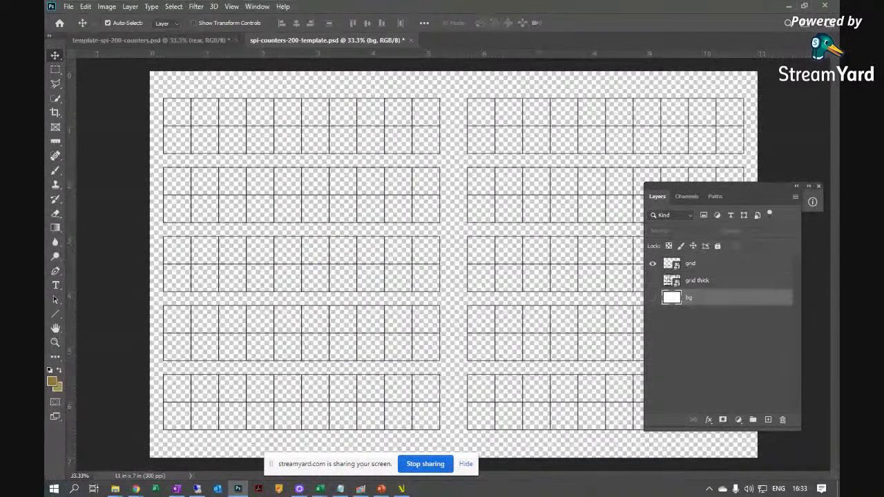
# - Switch to File Explorer and look through the Veracruz [ST63] folder and its archive subfolder for the counter images
pyautogui.click(116, 489)
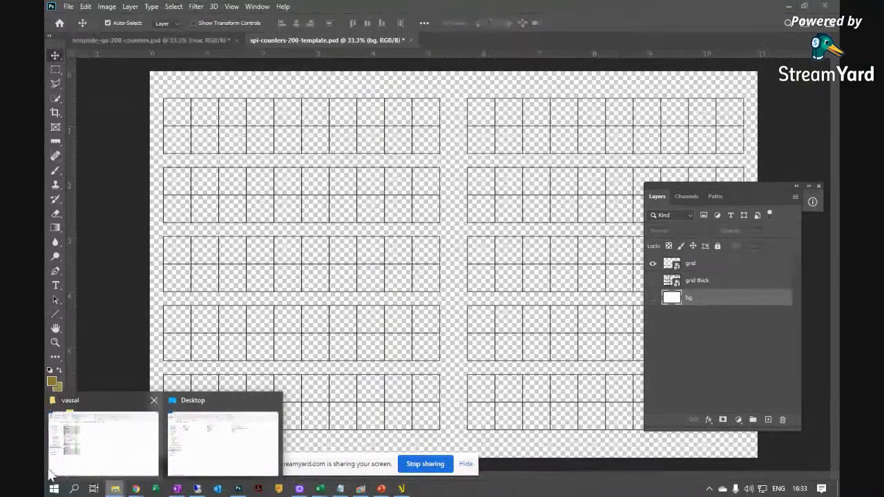
pyautogui.click(122, 426)
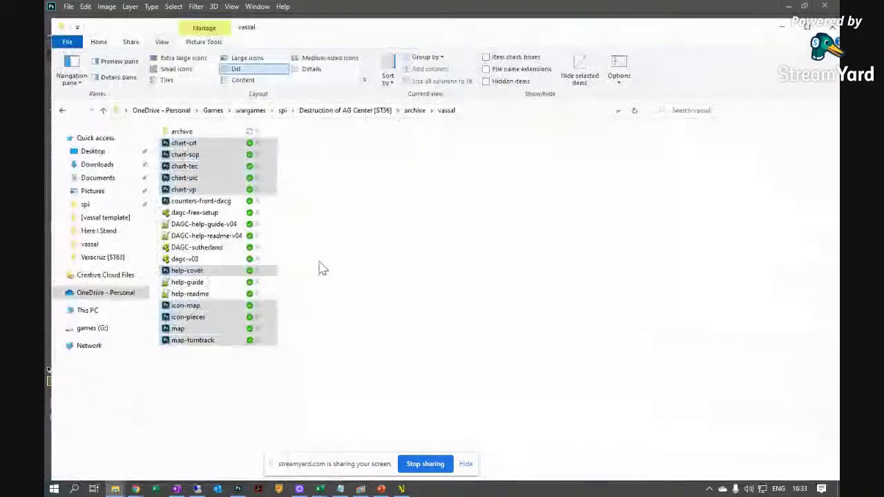
pyautogui.click(103, 257)
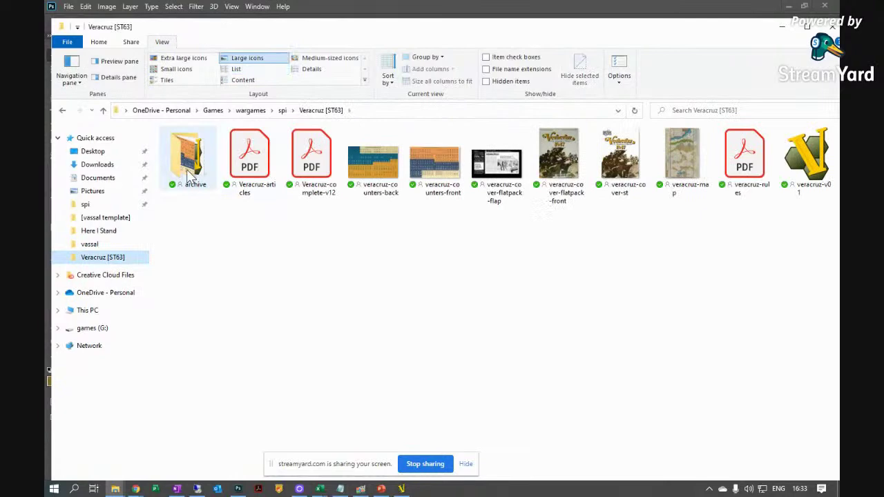
pyautogui.click(201, 182)
pyautogui.doubleClick(201, 182)
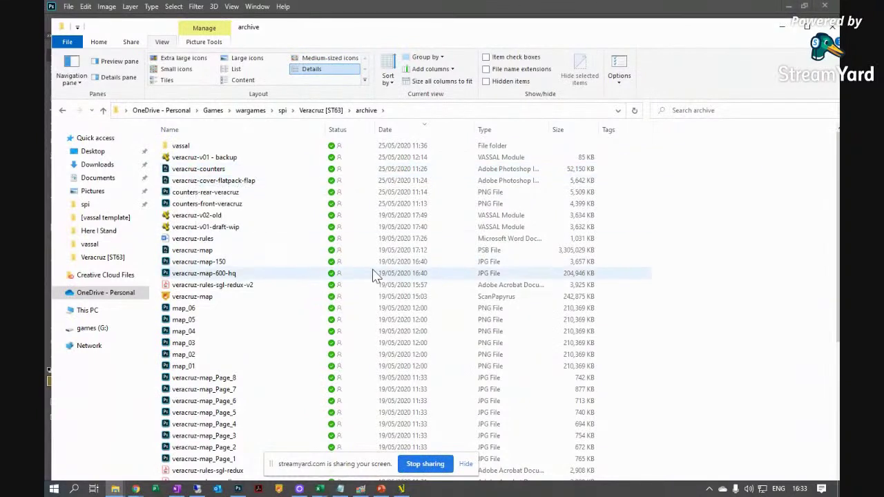
pyautogui.scroll(-2, 301, 318)
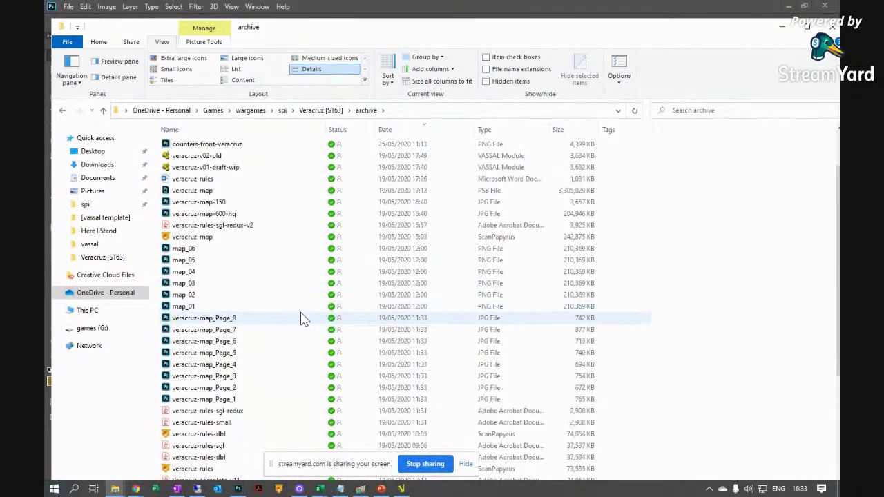
pyautogui.scroll(2, 306, 312)
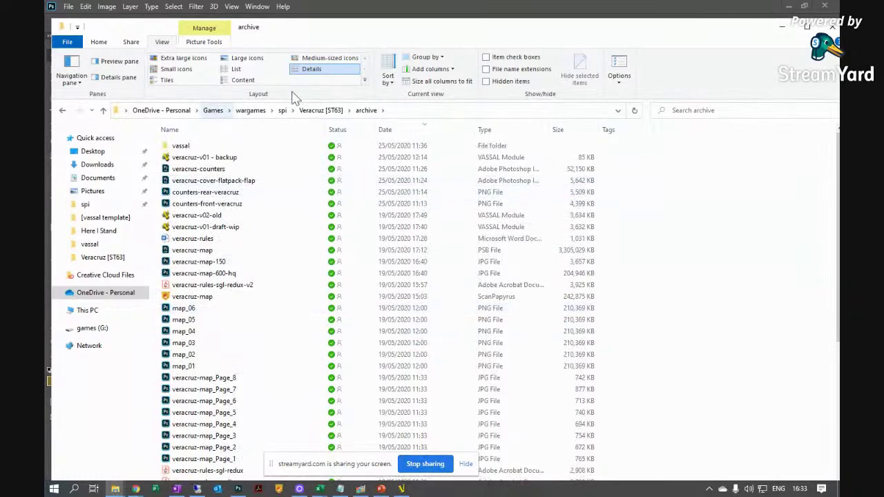
pyautogui.click(321, 110)
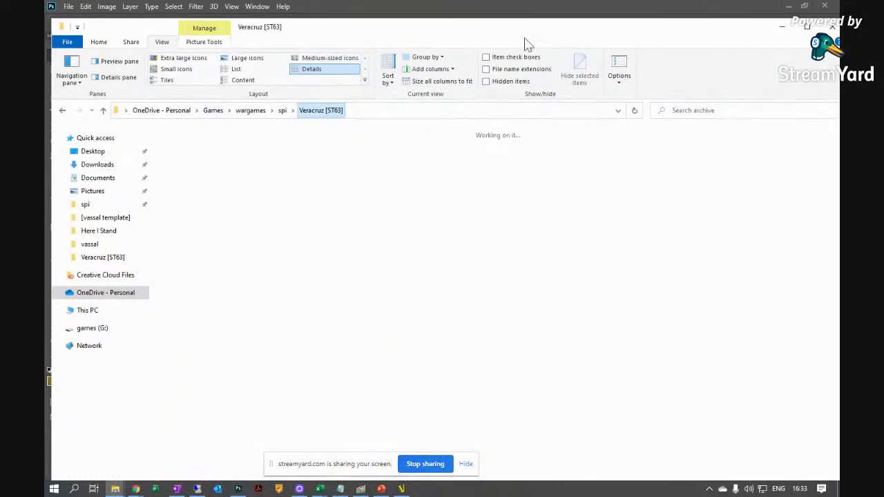
# - Place the veracruz-counters-front image from the Veracruz [ST63] folder into spi-counters-200-template.psd
pyautogui.click(806, 26)
pyautogui.moveTo(280, 12); pyautogui.dragTo(311, 253)
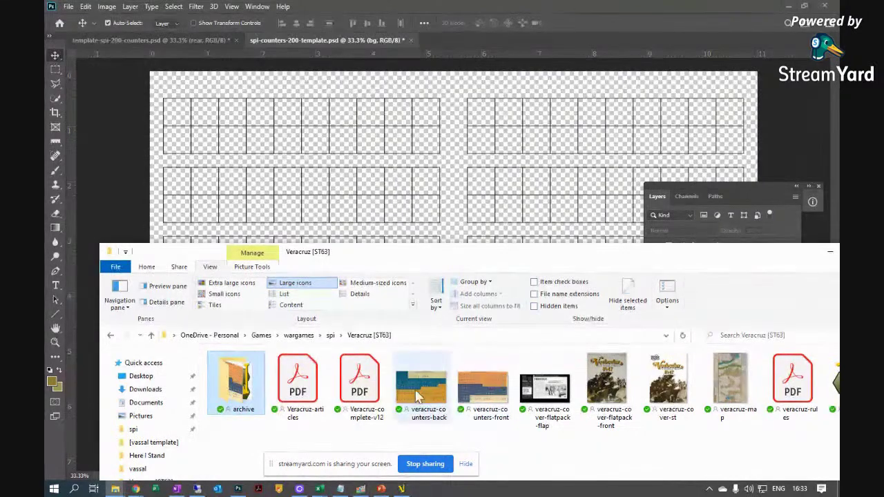
pyautogui.click(473, 400)
pyautogui.moveTo(484, 397); pyautogui.dragTo(524, 316)
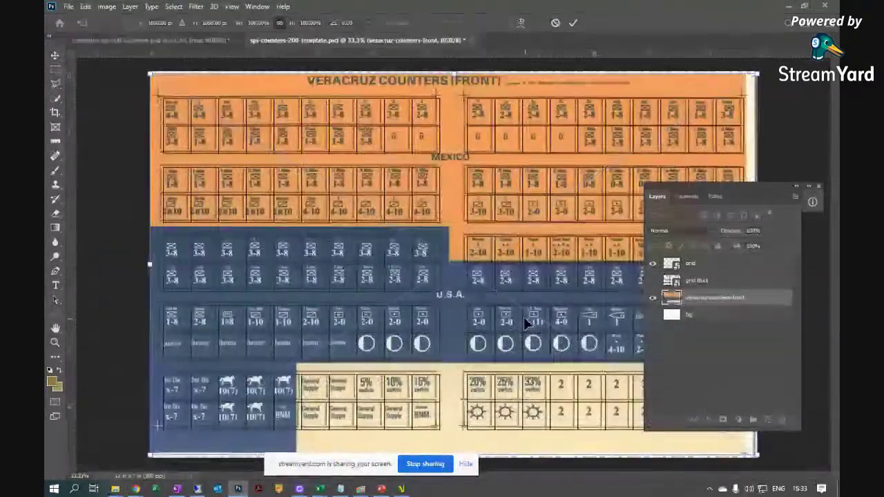
pyautogui.press('Return')
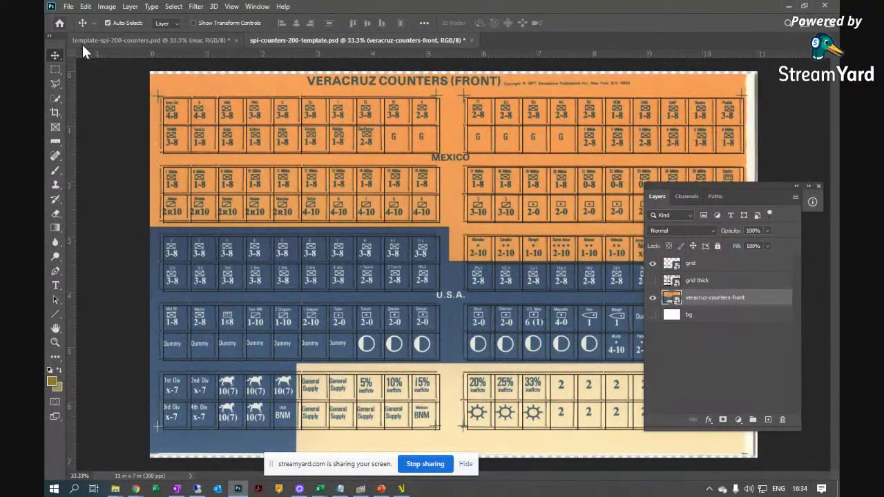
# - Move the veracruz-counters-front layer until its counters line up with the template grid
pyautogui.moveTo(191, 89); pyautogui.dragTo(207, 111)
pyautogui.hotkey('shift', 'Up')
pyautogui.hotkey('shift', 'Up')
pyautogui.hotkey('shift', 'Up')
pyautogui.hotkey('shift', 'Up')
pyautogui.hotkey('shift', 'Up')
pyautogui.hotkey('shift', 'Up')
pyautogui.hotkey('shift', 'Up')
pyautogui.hotkey('shift', 'Up')
pyautogui.hotkey('shift', 'Up')
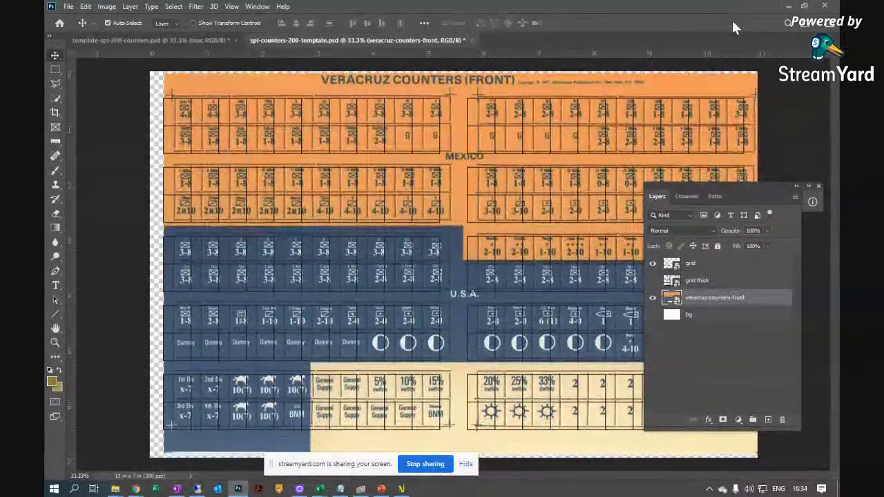
pyautogui.hotkey('shift', 'Left')
pyautogui.hotkey('shift', 'Left')
pyautogui.hotkey('shift', 'Left')
pyautogui.hotkey('shift', 'Left')
pyautogui.hotkey('shift', 'Left')
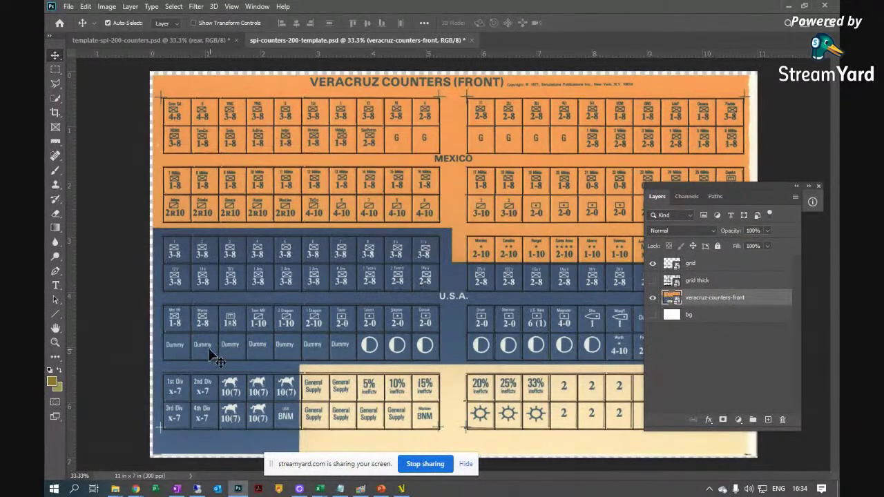
# - Measure across the bottom row of counters with the Ruler tool to check how straight the sheet is
pyautogui.click(56, 142)
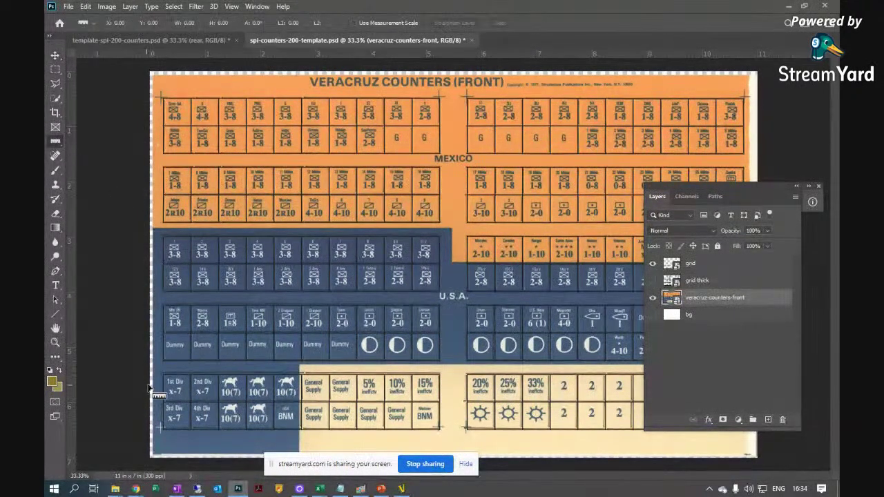
pyautogui.moveTo(163, 376); pyautogui.dragTo(646, 371)
pyautogui.moveTo(831, 372); pyautogui.dragTo(829, 373)
pyautogui.click(461, 24)
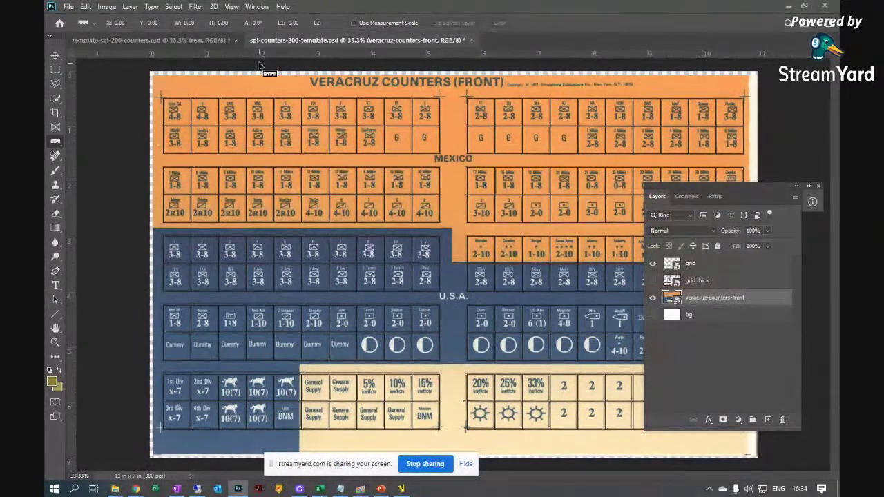
# - Hide the grid layer and switch the ruler units to pixels
pyautogui.click(55, 53)
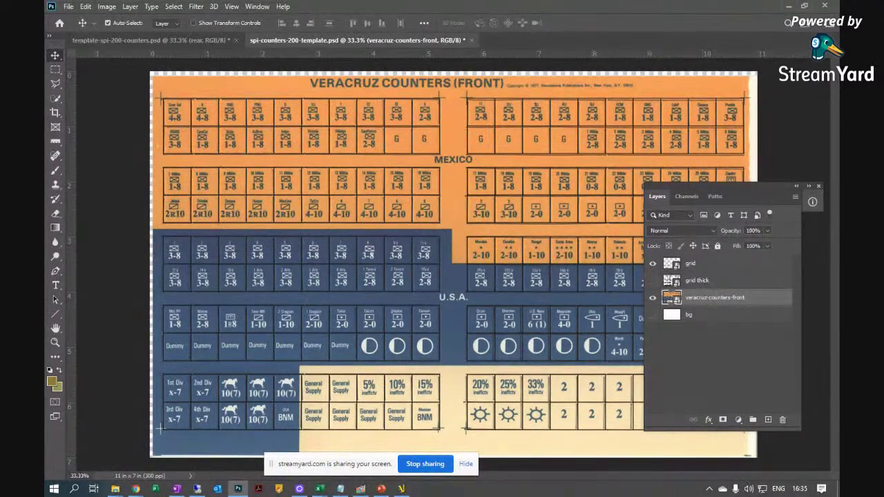
pyautogui.click(652, 263)
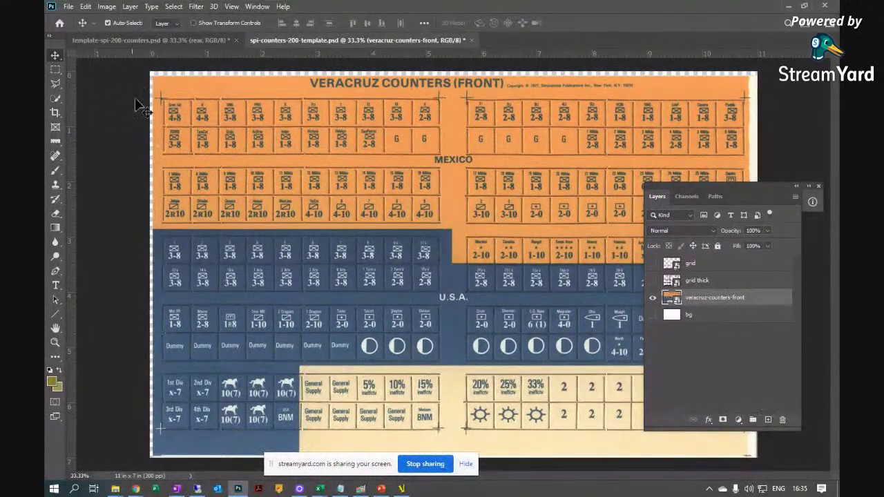
pyautogui.rightClick(241, 56)
pyautogui.click(261, 63)
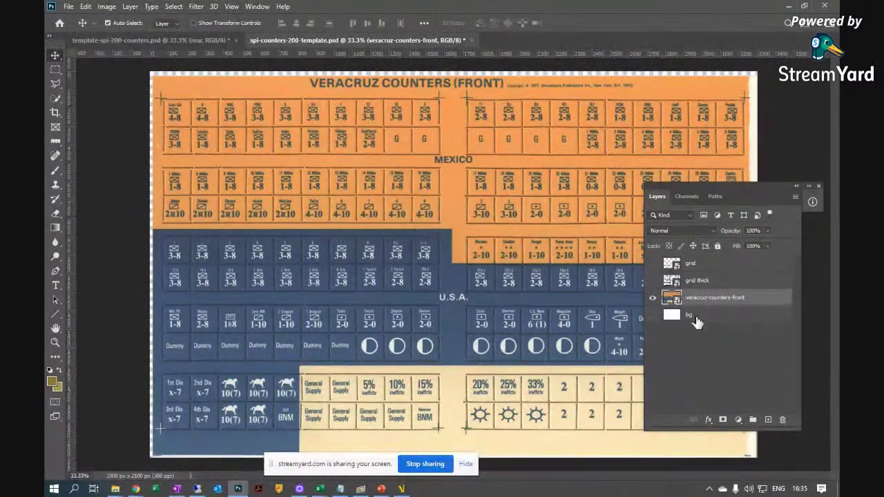
# - Save the front sheet to the Desktop as a PNG named counters-front, replacing the existing file
pyautogui.click(68, 7)
pyautogui.click(119, 141)
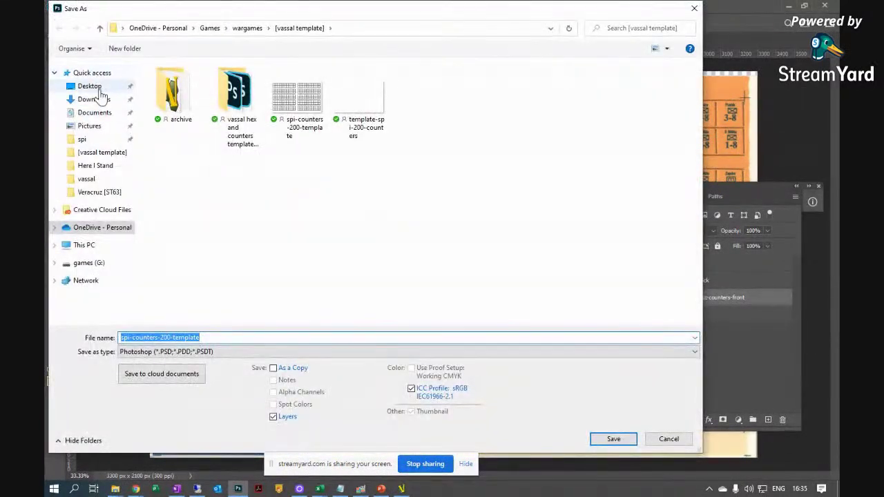
pyautogui.click(100, 89)
pyautogui.click(208, 353)
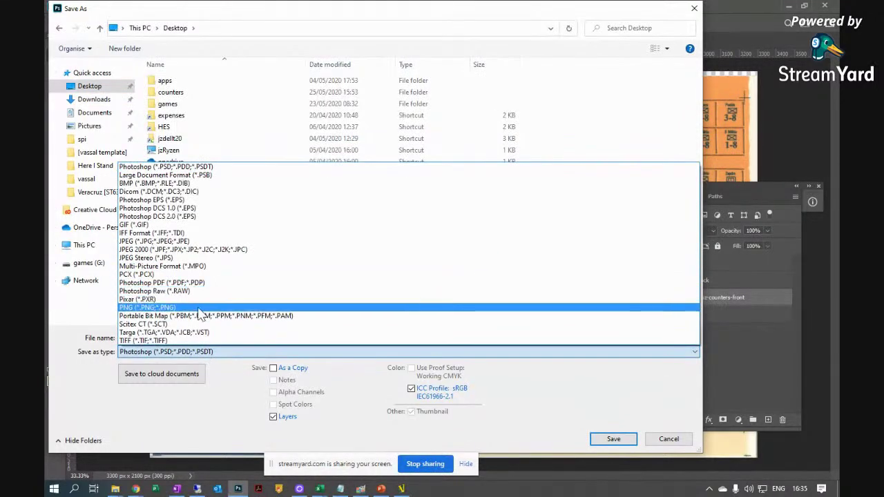
pyautogui.click(199, 308)
pyautogui.click(228, 336)
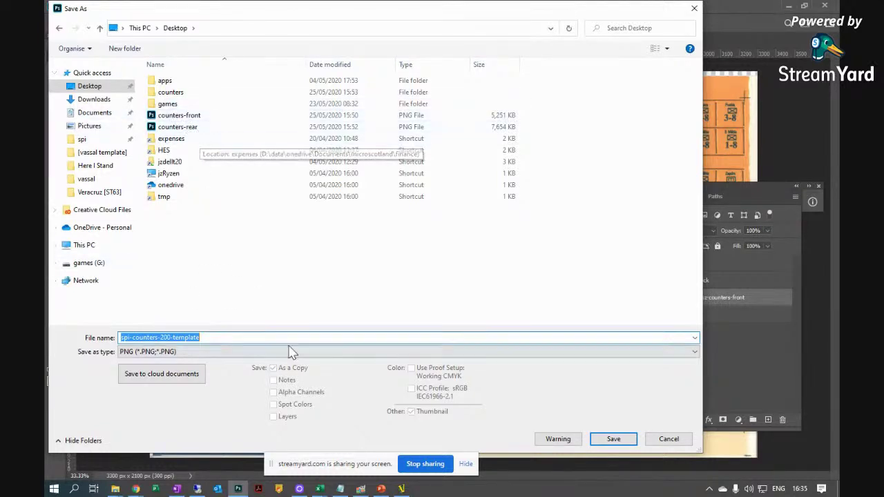
pyautogui.click(179, 116)
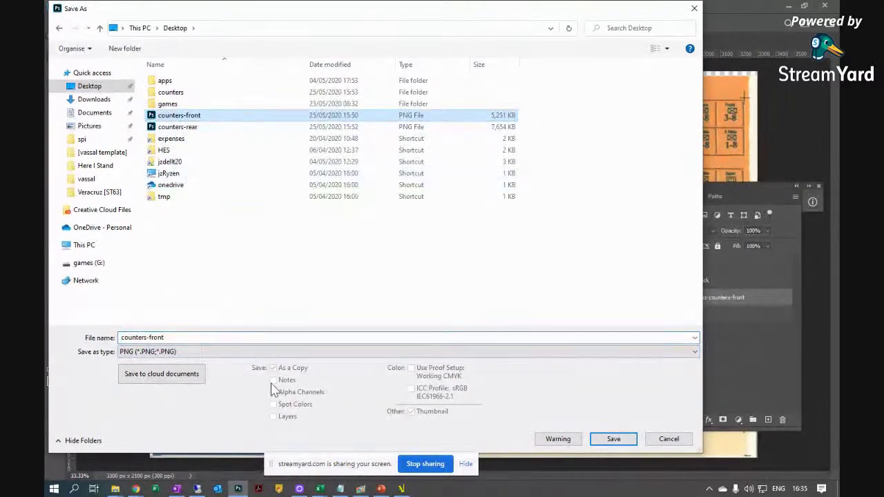
pyautogui.click(601, 443)
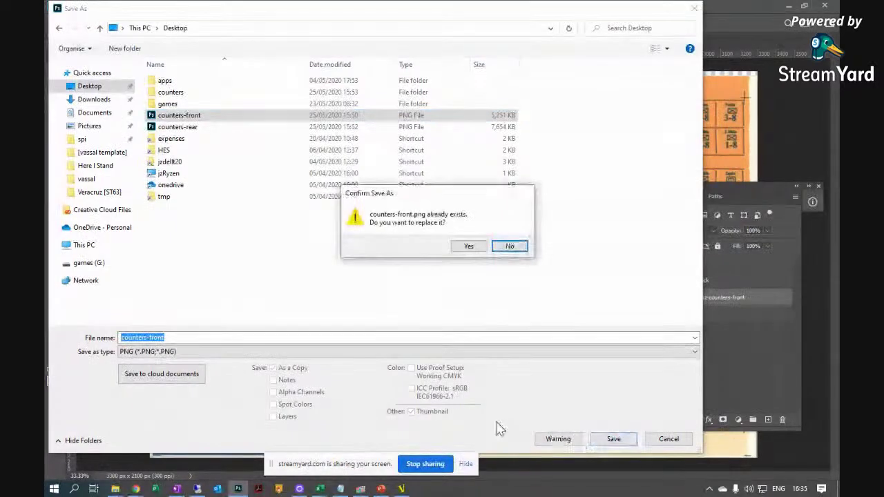
pyautogui.click(467, 250)
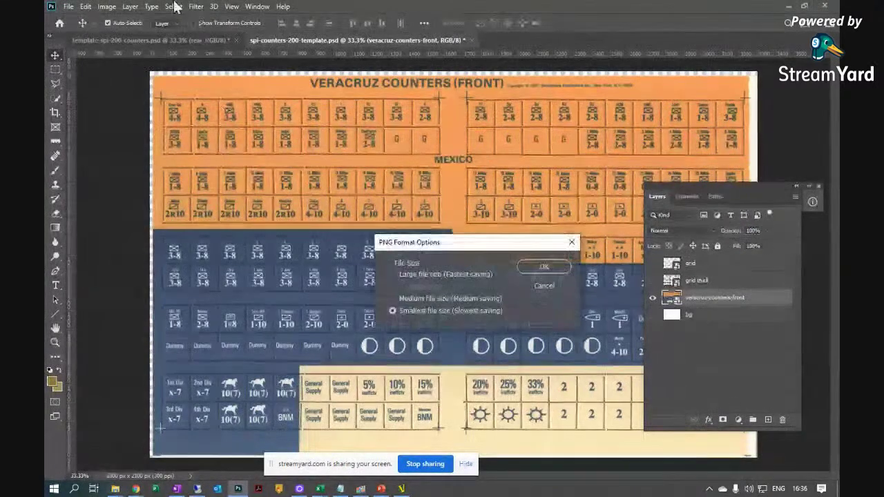
pyautogui.click(115, 489)
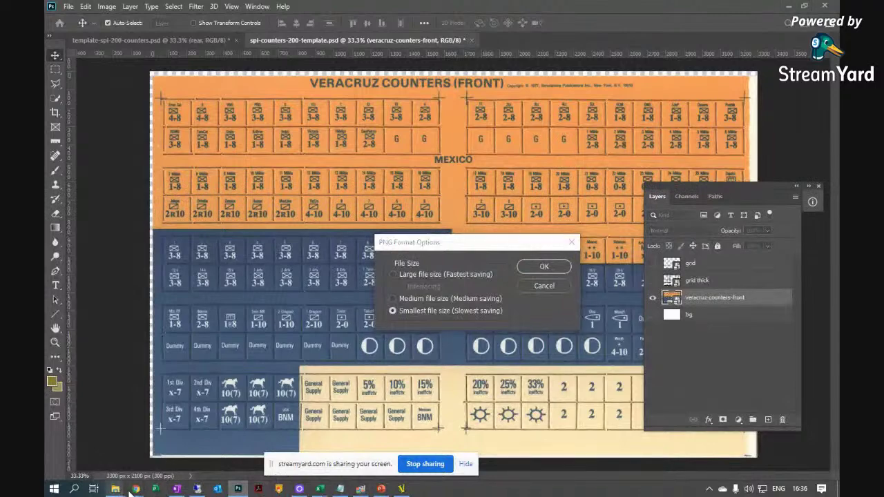
pyautogui.click(148, 433)
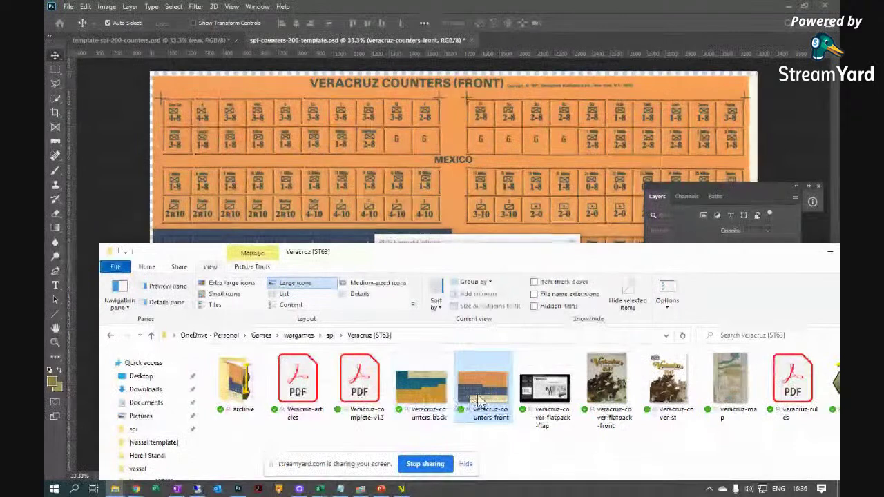
pyautogui.click(406, 394)
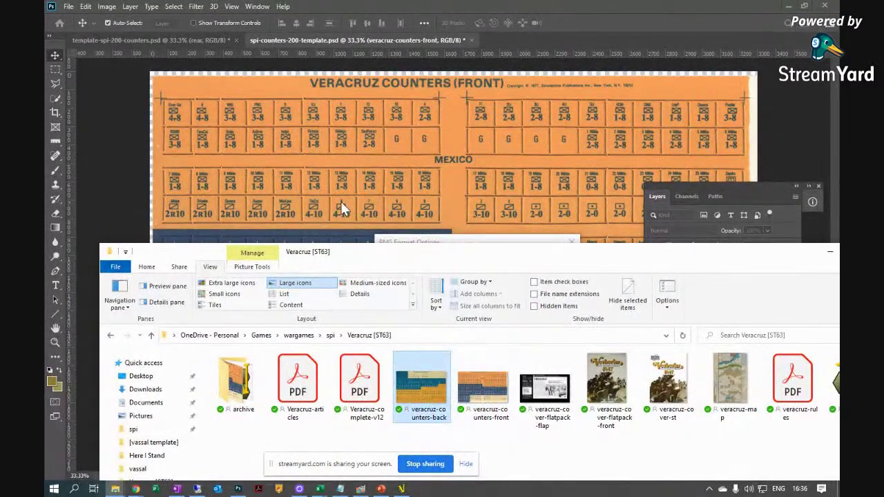
pyautogui.click(828, 257)
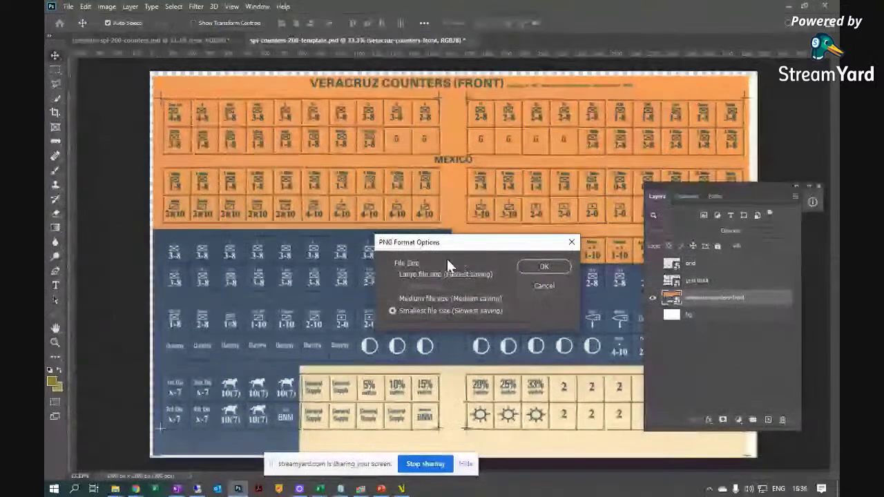
# - Accept the smallest file size option for the PNG and place the veracruz-counters-back image into the template
pyautogui.click(545, 265)
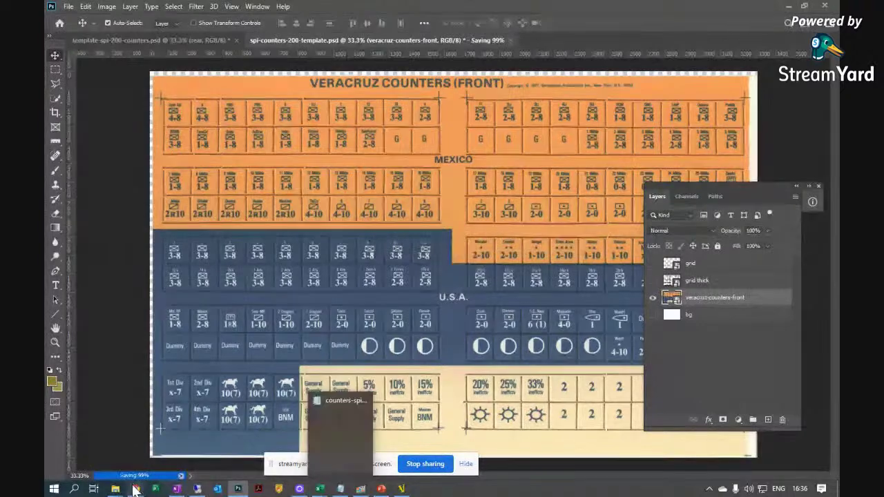
pyautogui.moveTo(115, 488)
pyautogui.click(172, 451)
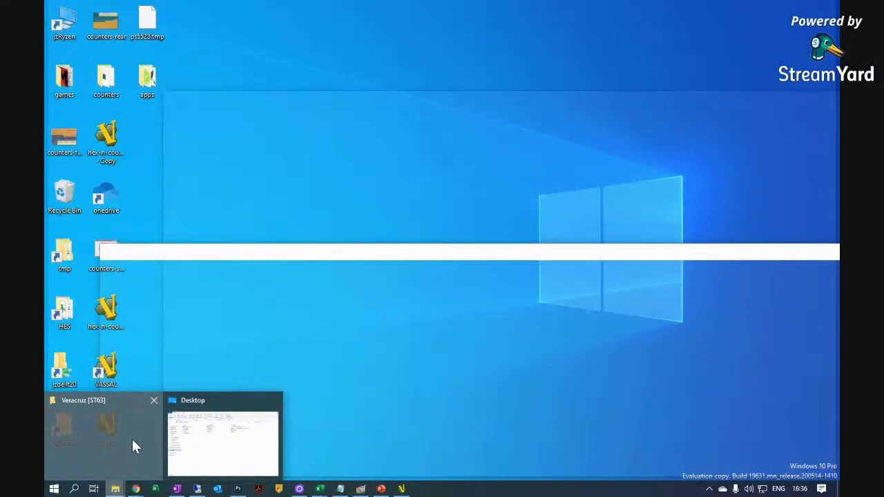
pyautogui.click(133, 441)
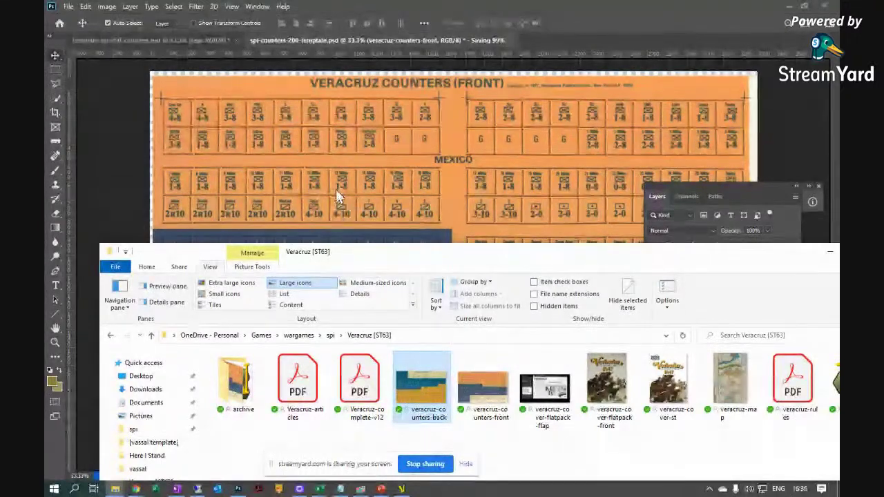
pyautogui.click(395, 217)
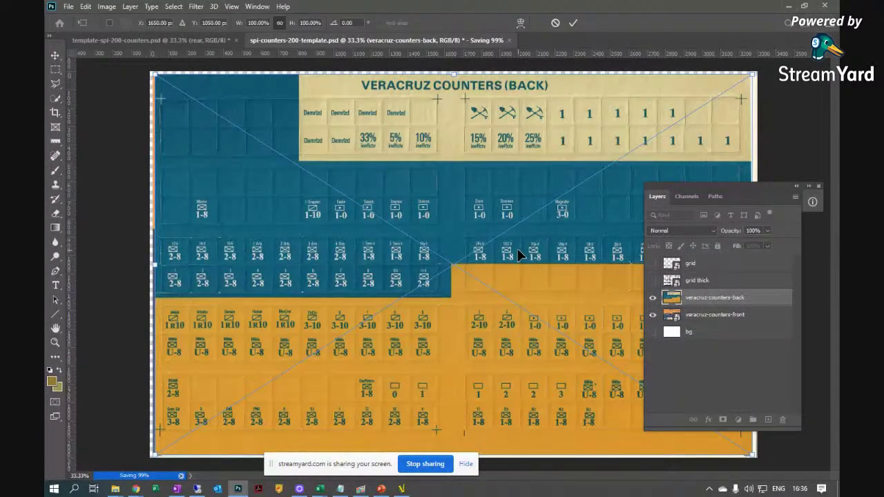
pyautogui.press('Return')
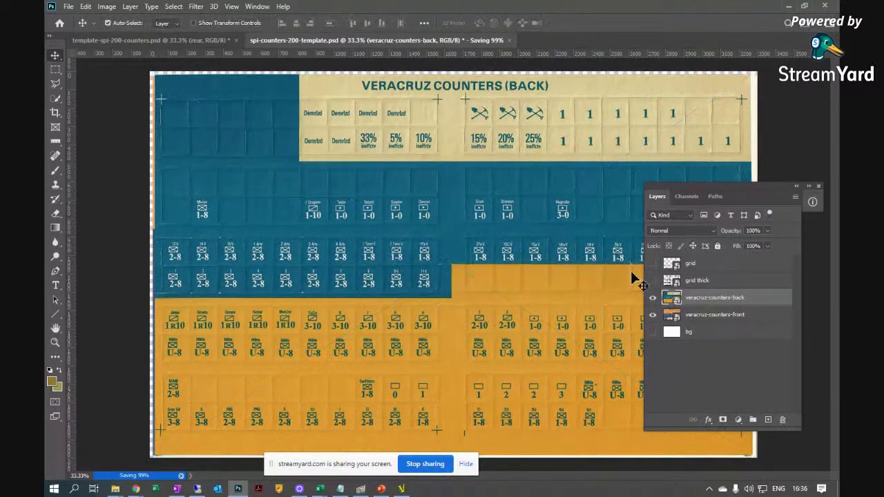
# - Show the grid layer and align the veracruz-counters-back layer so its counters fit the grid cells
pyautogui.click(653, 263)
pyautogui.press('Right')
pyautogui.press('Right')
pyautogui.press('Right')
pyautogui.press('Right')
pyautogui.press('Right')
pyautogui.press('Right')
pyautogui.press('Right')
pyautogui.press('Right')
pyautogui.press('Right')
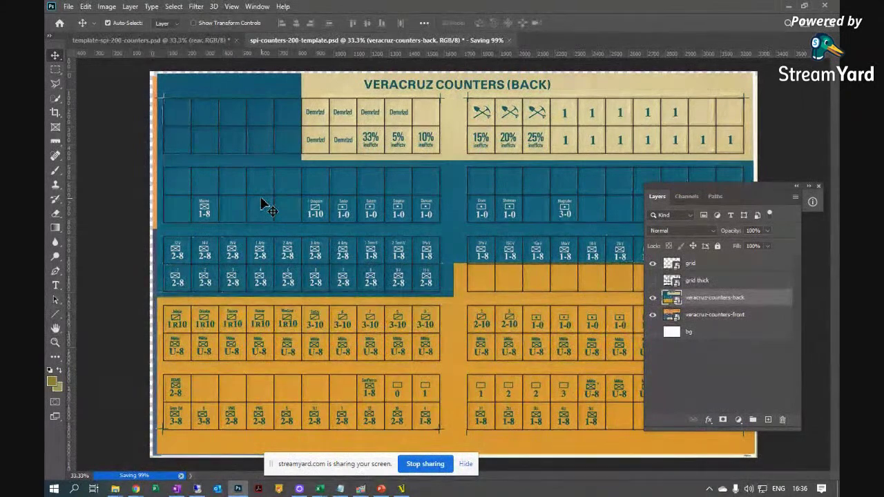
pyautogui.press('Left')
pyautogui.press('Left')
pyautogui.press('Left')
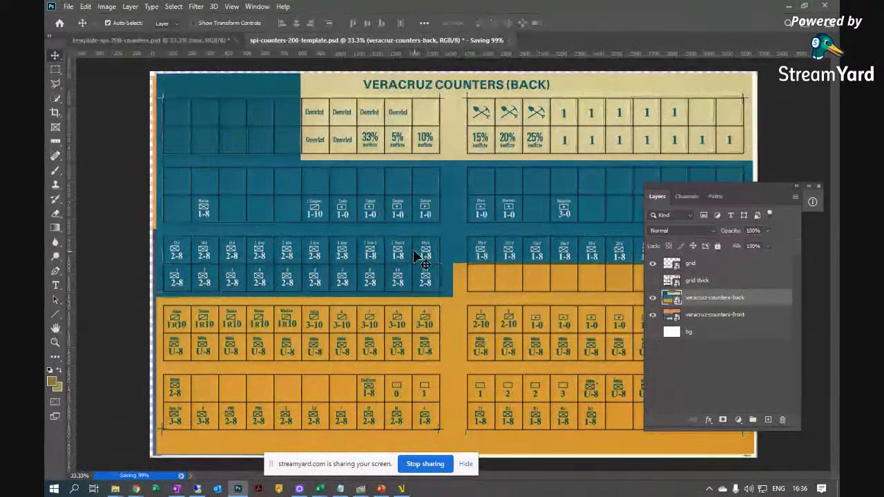
pyautogui.moveTo(210, 119); pyautogui.dragTo(197, 84)
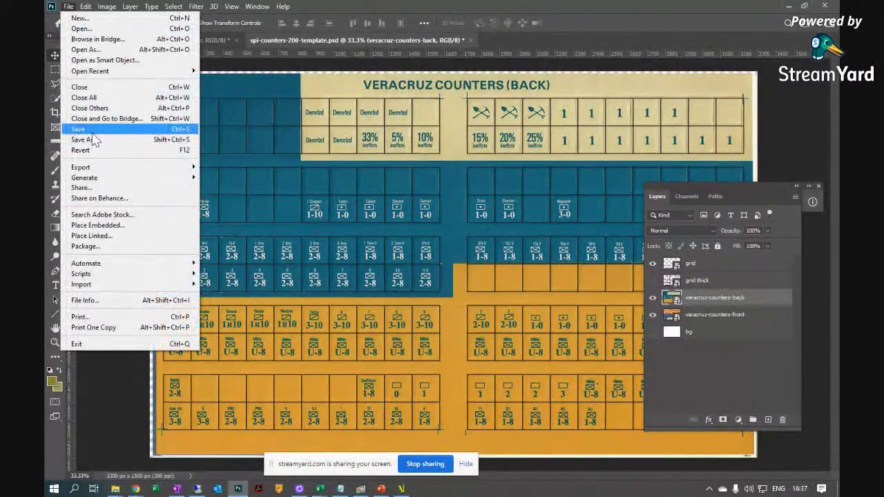
# - Save the back sheet to the Desktop as a PNG named counters-rear, replacing the existing file and accepting the smallest file size option
pyautogui.click(88, 139)
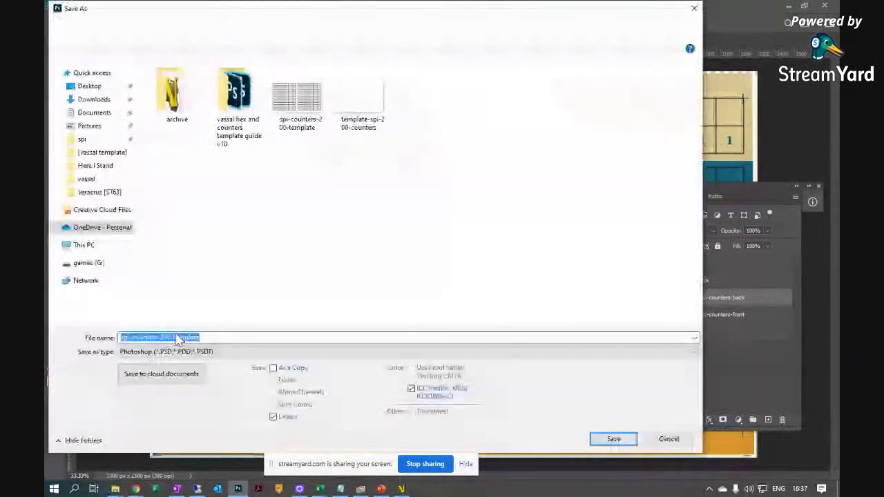
pyautogui.click(184, 352)
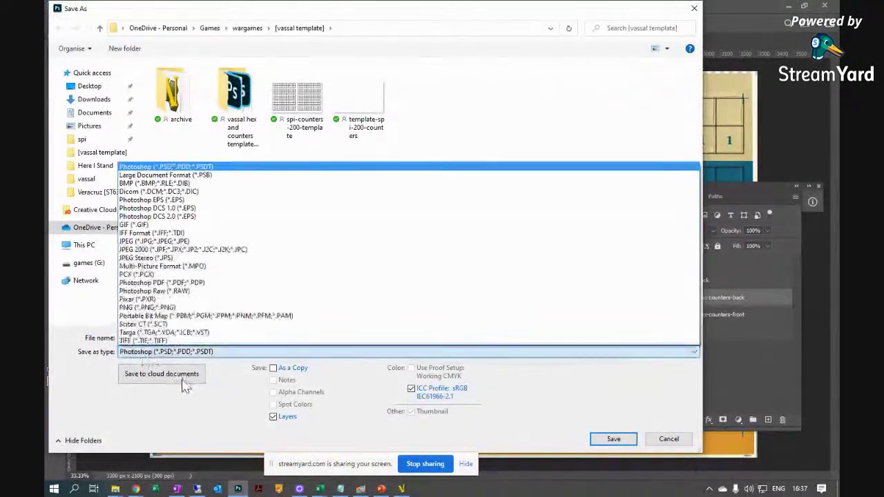
pyautogui.click(148, 307)
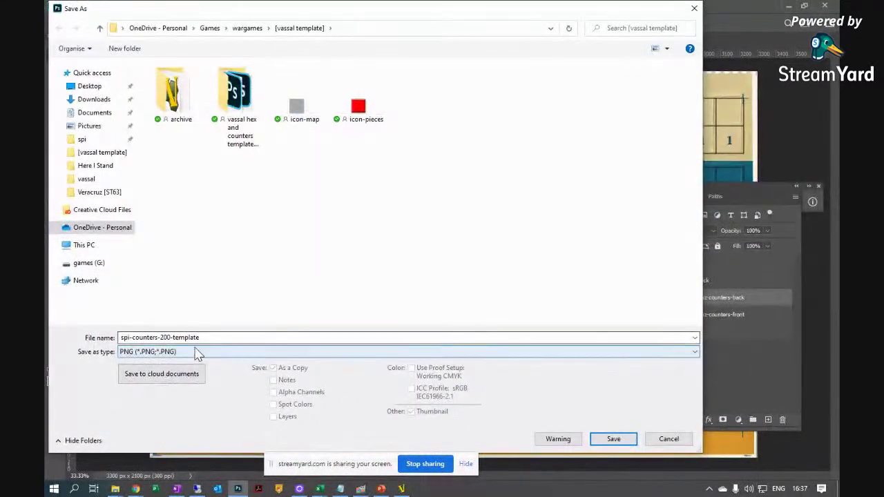
pyautogui.click(89, 86)
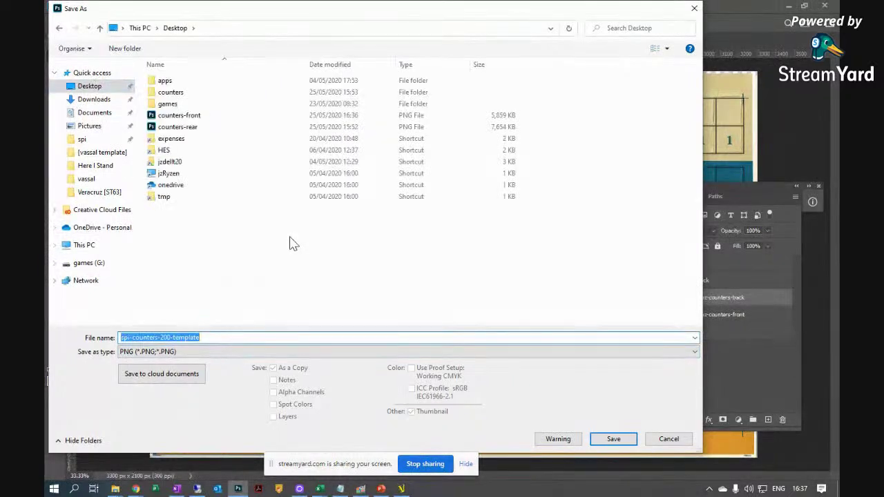
pyautogui.write('counters-rear')
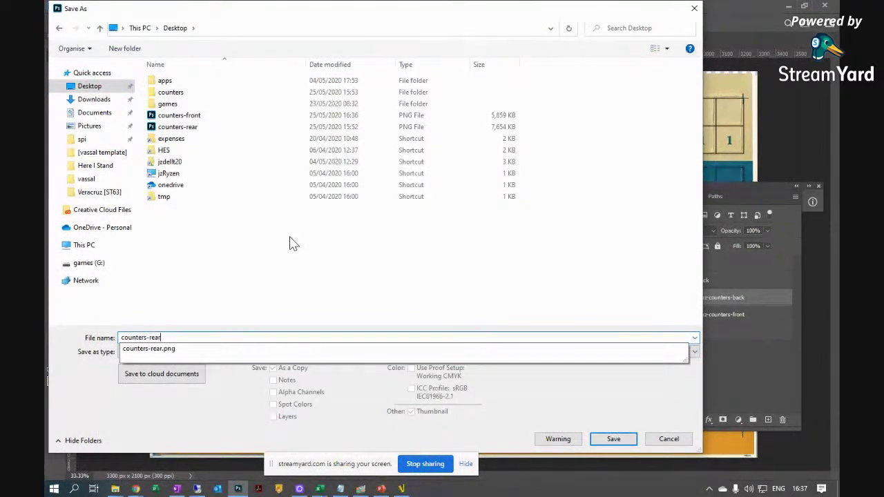
pyautogui.press('Return')
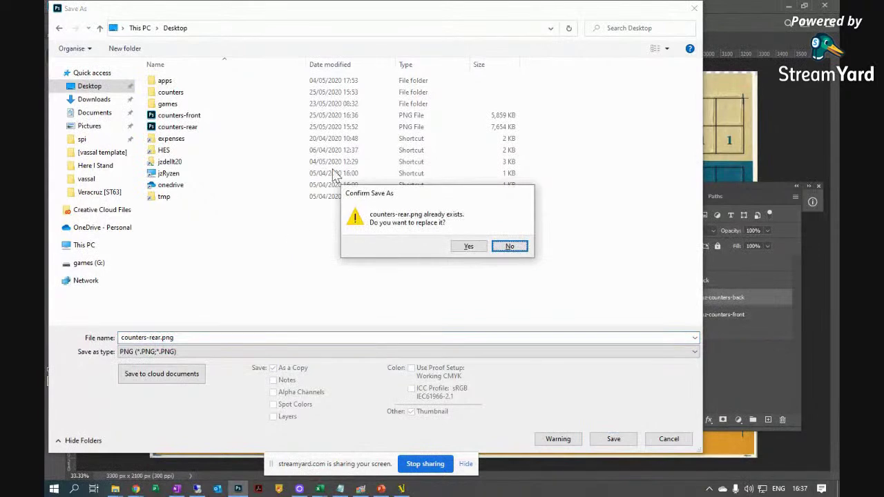
pyautogui.click(509, 247)
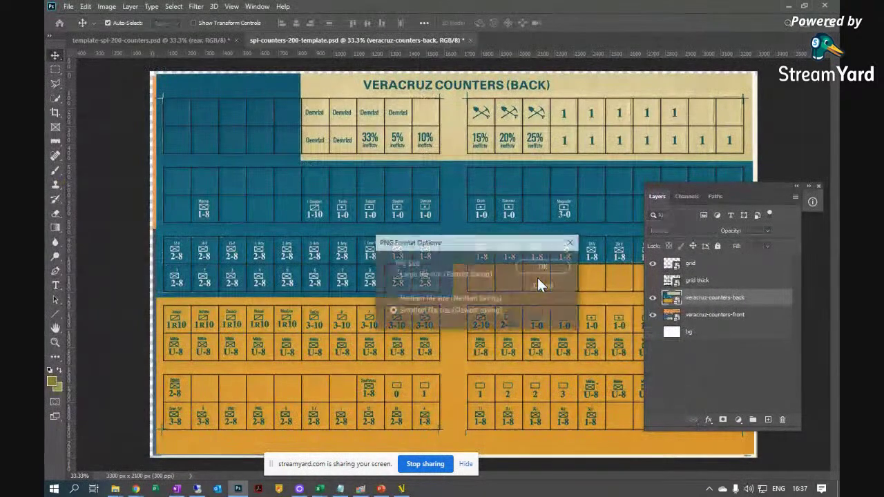
pyautogui.click(549, 268)
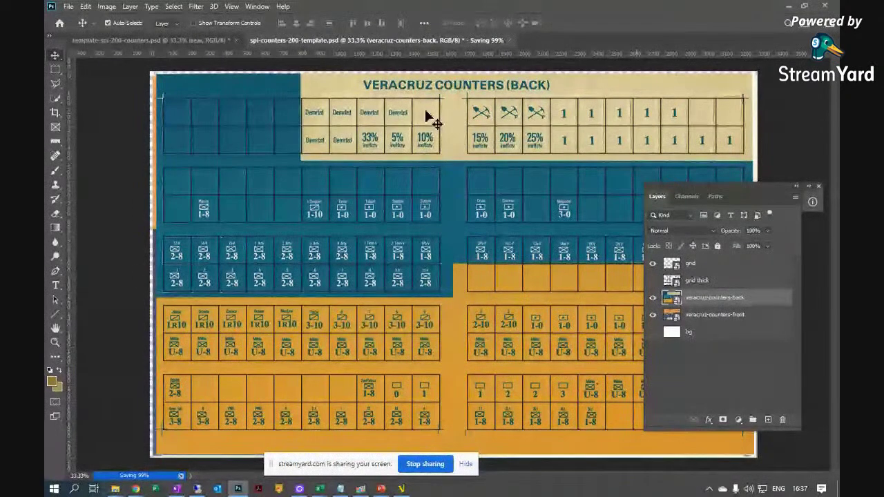
# - Hide the grid layer and toggle the veracruz-counters-back layer to compare the back sheet with the front sheet
pyautogui.click(653, 264)
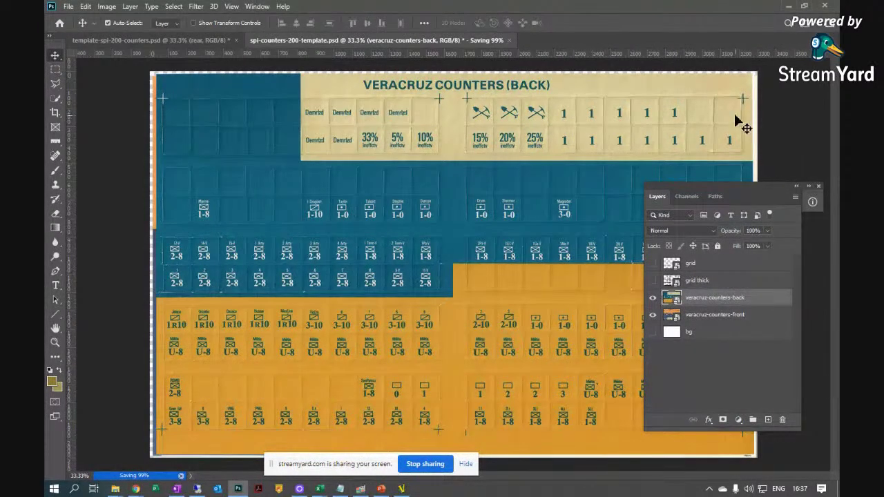
pyautogui.click(652, 297)
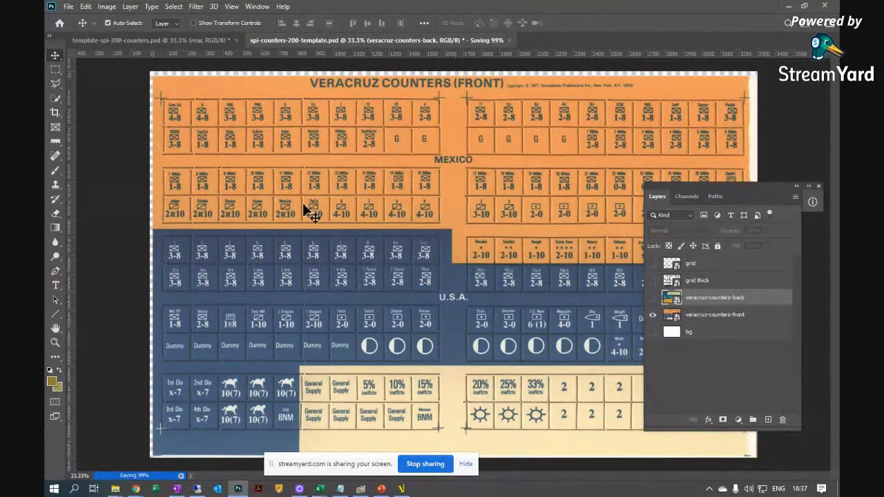
pyautogui.click(652, 297)
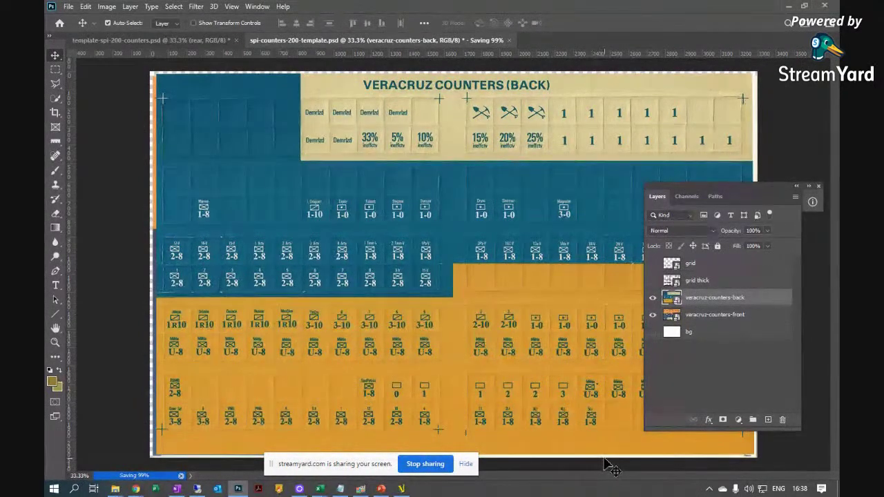
# - Rotate the whole canvas 180° and check the veracruz-counters-front layer against the grid with the back layer hidden
pyautogui.moveTo(696, 194); pyautogui.dragTo(733, 209)
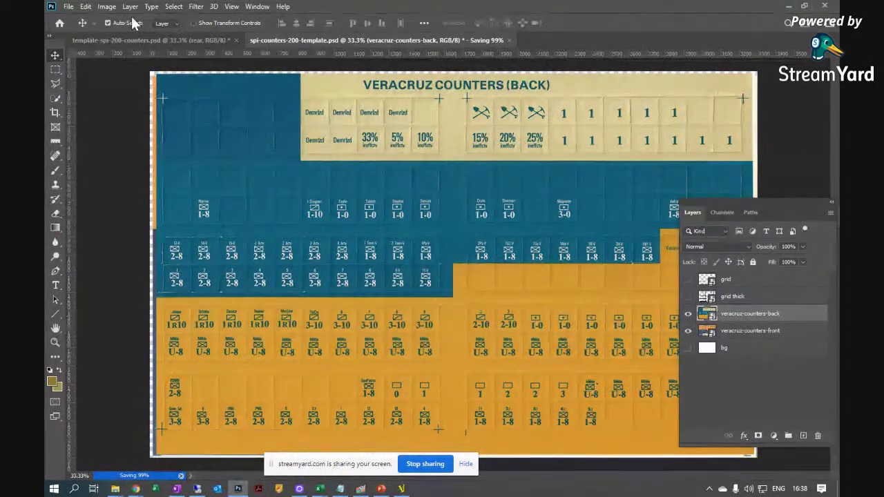
pyautogui.click(106, 7)
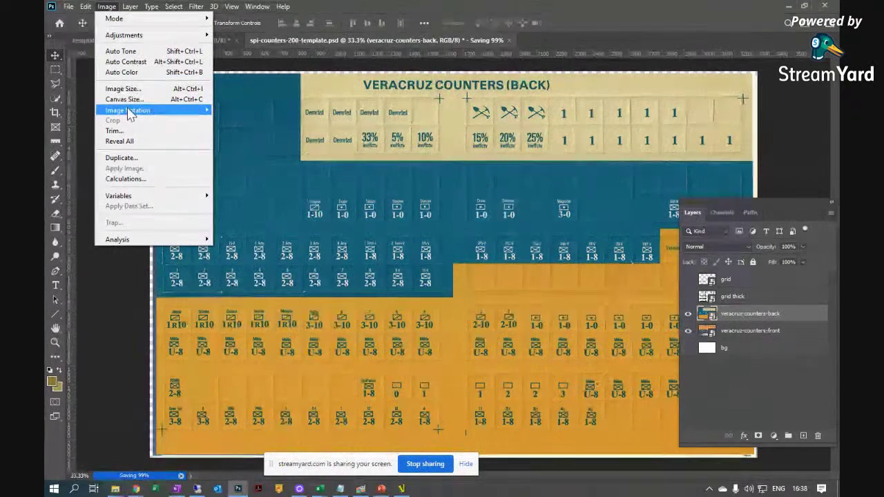
pyautogui.moveTo(128, 111)
pyautogui.click(239, 109)
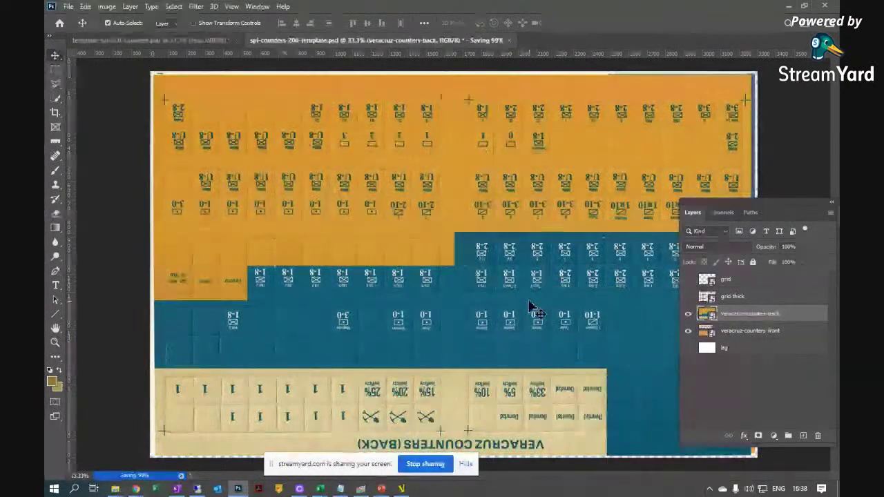
pyautogui.click(688, 281)
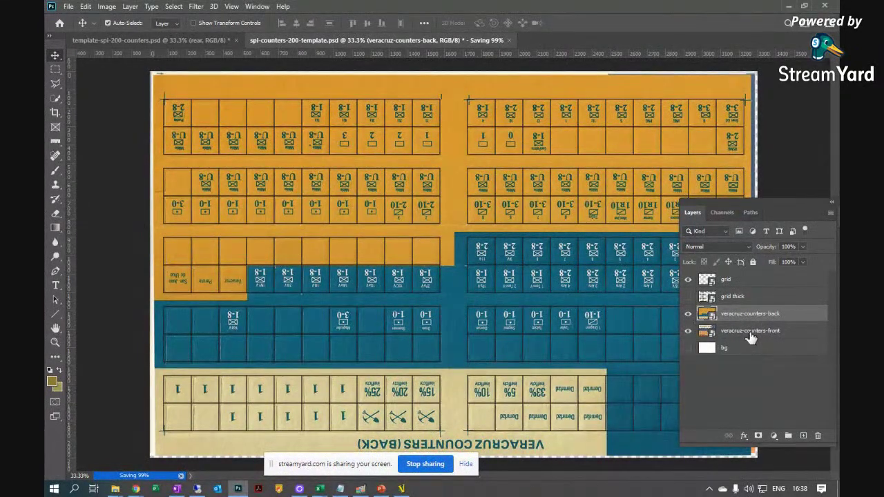
pyautogui.click(750, 332)
pyautogui.click(688, 314)
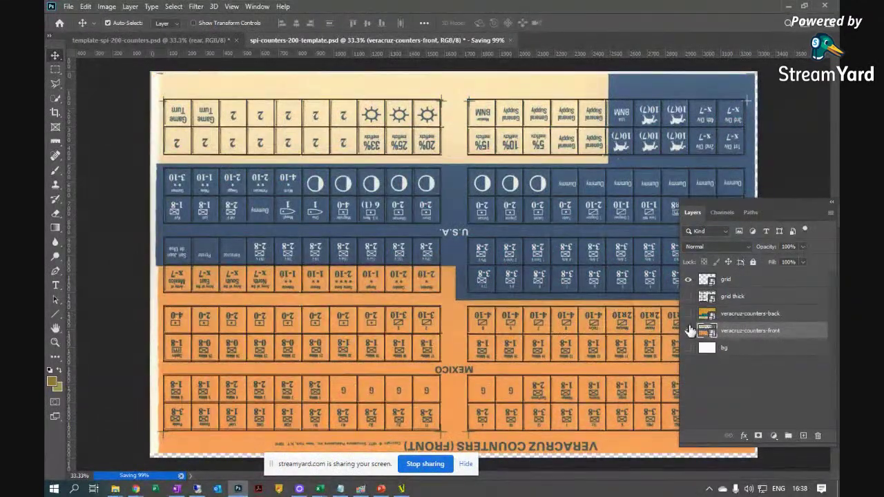
# - Rotate the whole canvas another 180° and show the veracruz-counters-back layer again
pyautogui.click(107, 6)
pyautogui.moveTo(167, 115)
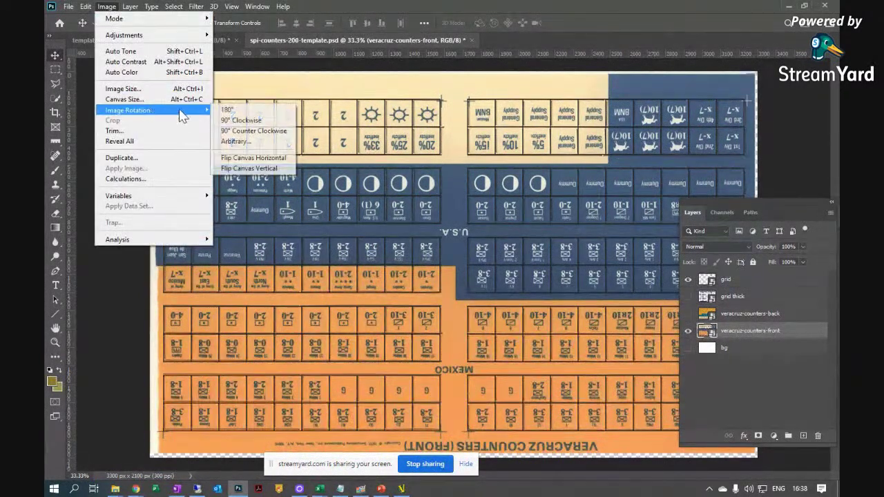
pyautogui.click(232, 110)
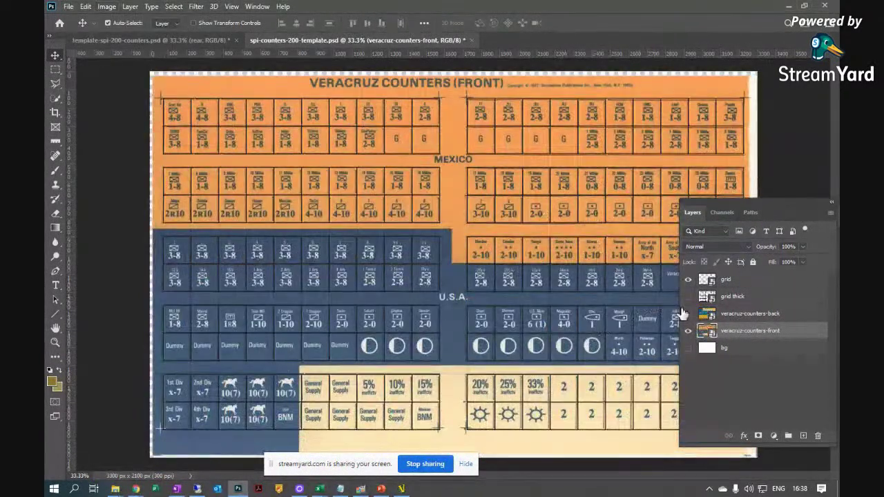
pyautogui.click(688, 313)
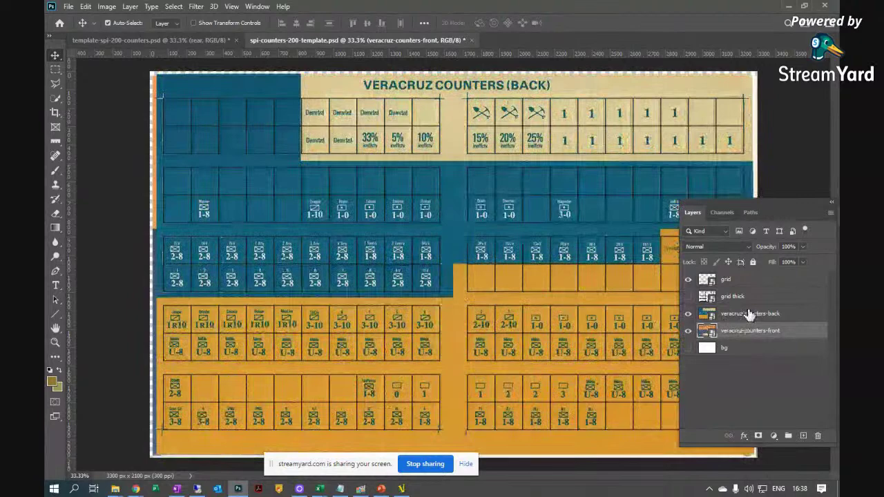
# - Rotate only the veracruz-counters-back layer by 180° using Transform
pyautogui.click(786, 315)
pyautogui.click(86, 6)
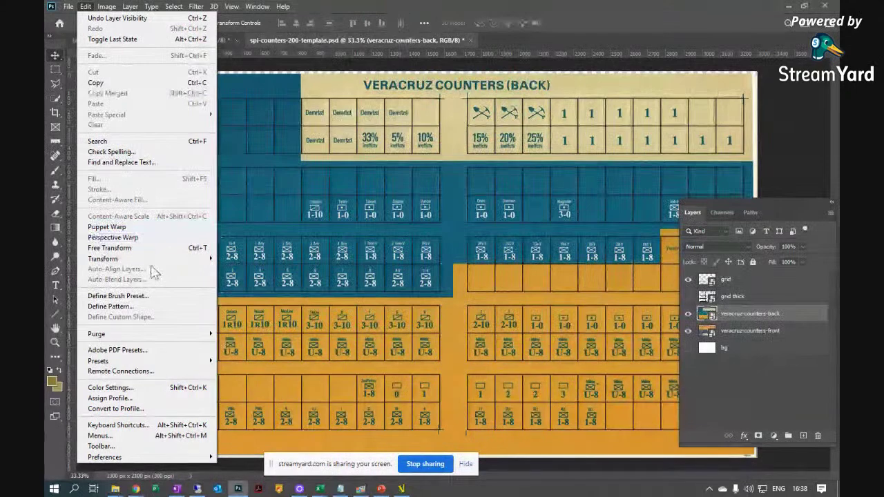
pyautogui.moveTo(188, 261)
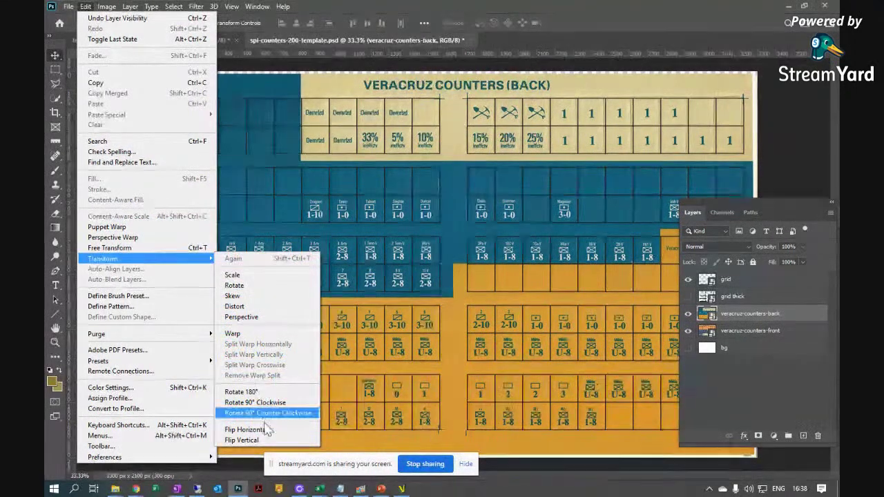
pyautogui.click(272, 393)
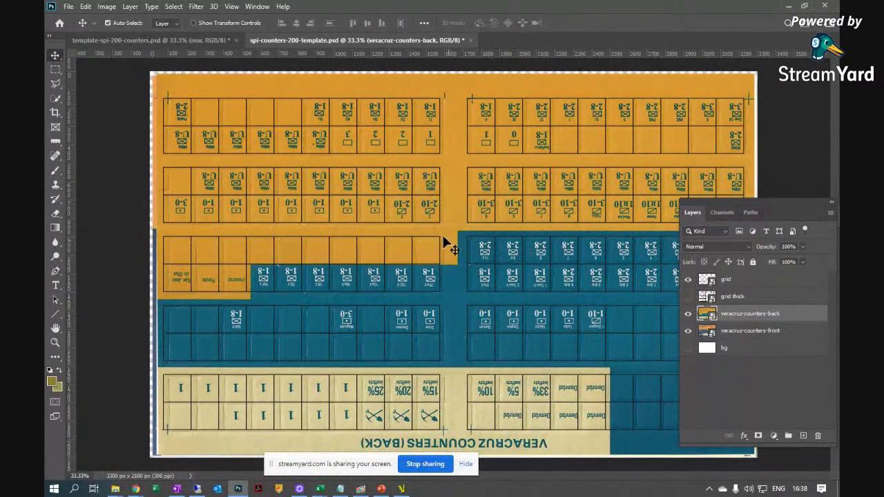
# - Move and nudge the rotated veracruz-counters-back layer up and to the left until its counters fit the grid cells
pyautogui.moveTo(453, 243); pyautogui.dragTo(450, 243)
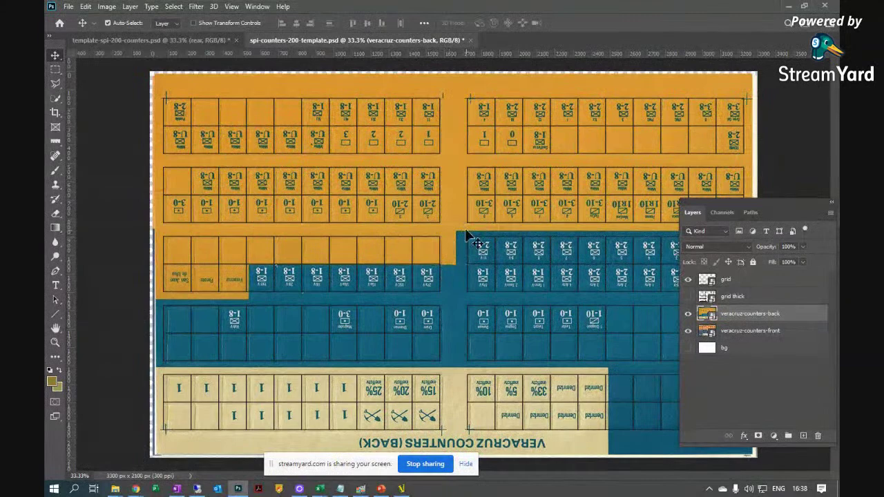
pyautogui.press('Up')
pyautogui.press('Up')
pyautogui.press('Up')
pyautogui.press('Up')
pyautogui.press('Left')
pyautogui.press('Left')
pyautogui.press('Left')
pyautogui.press('Left')
pyautogui.press('Left')
pyautogui.press('Left')
pyautogui.press('Left')
pyautogui.press('Left')
pyautogui.press('Left')
pyautogui.press('Left')
pyautogui.press('Up')
pyautogui.press('Up')
pyautogui.press('Up')
pyautogui.press('Up')
pyautogui.press('Up')
pyautogui.press('Up')
pyautogui.press('Left')
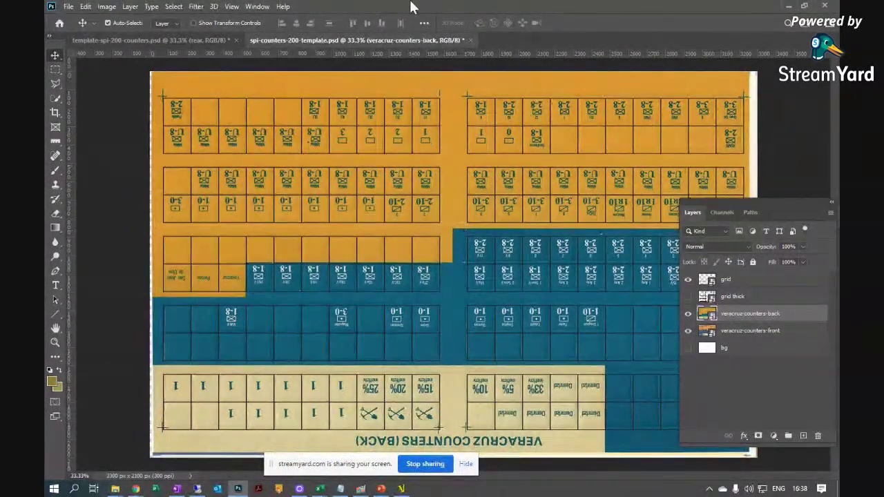
pyautogui.press('Right')
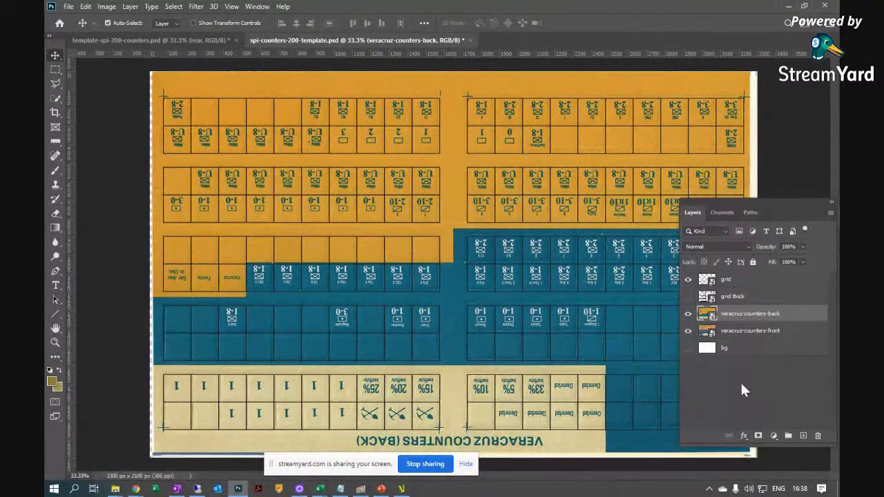
# - Hide the grid layer and save the rotated back sheet to the Desktop as a PNG, replacing counters-rear and accepting the PNG options
pyautogui.moveTo(687, 279); pyautogui.dragTo(688, 296)
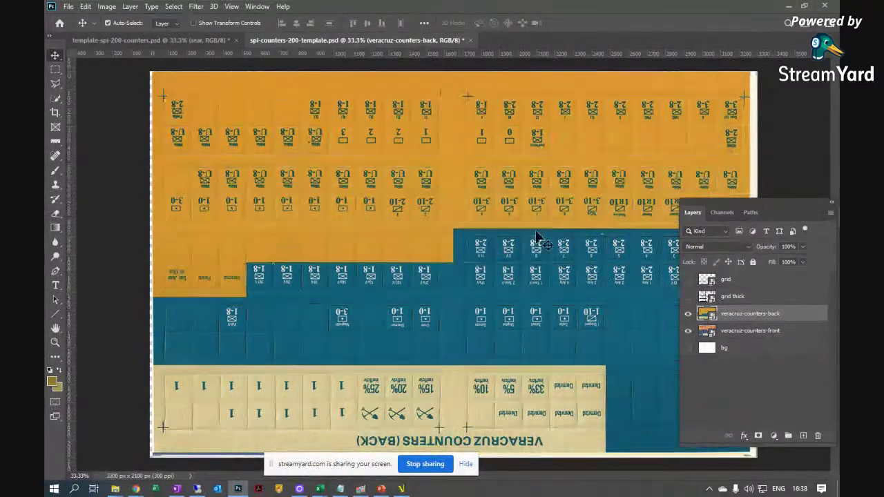
pyautogui.click(64, 6)
pyautogui.click(166, 138)
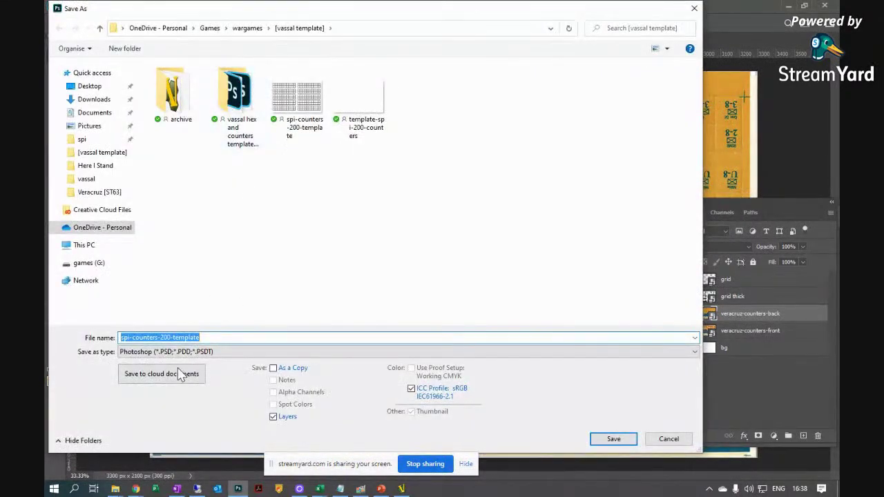
pyautogui.click(171, 353)
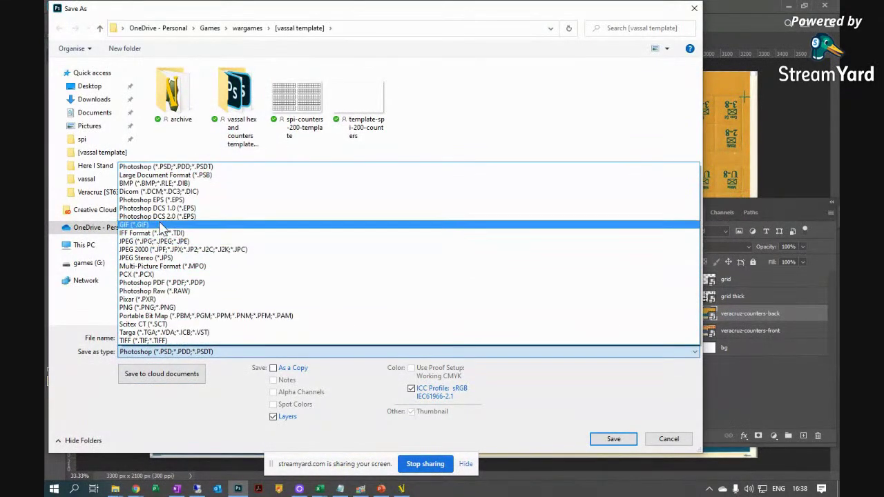
pyautogui.click(181, 307)
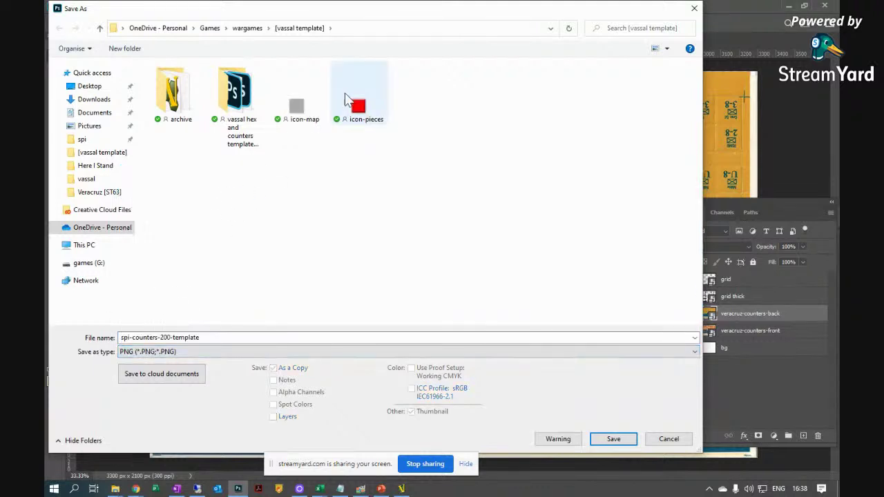
pyautogui.click(94, 88)
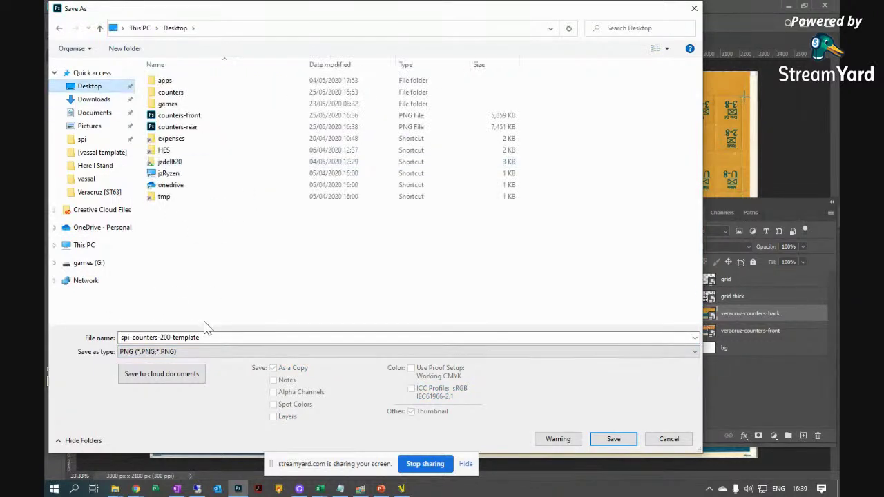
pyautogui.doubleClick(181, 127)
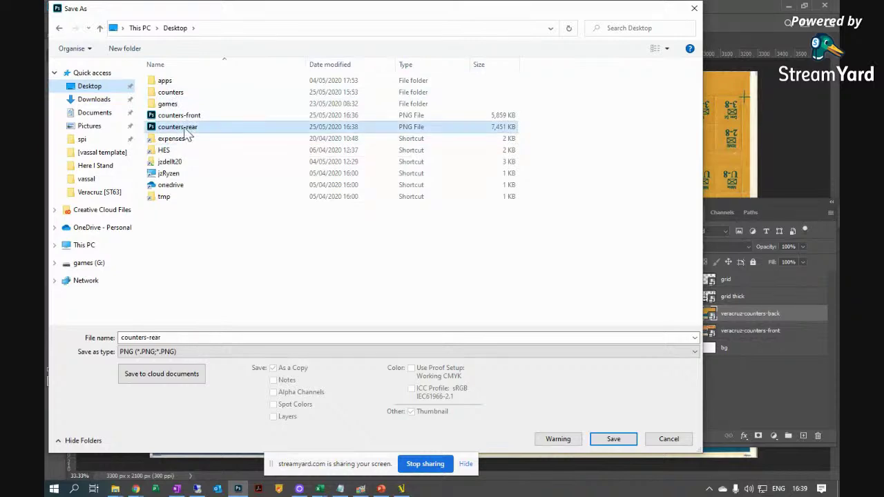
pyautogui.click(465, 248)
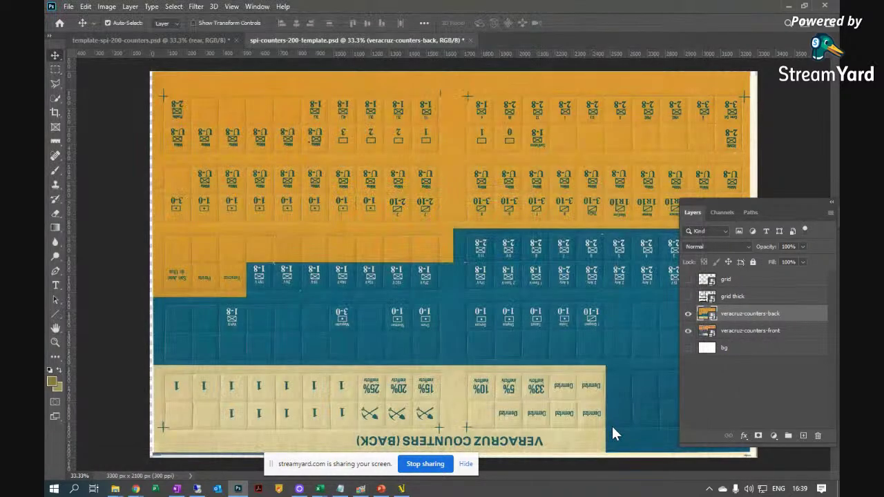
pyautogui.click(526, 267)
pyautogui.moveTo(338, 492)
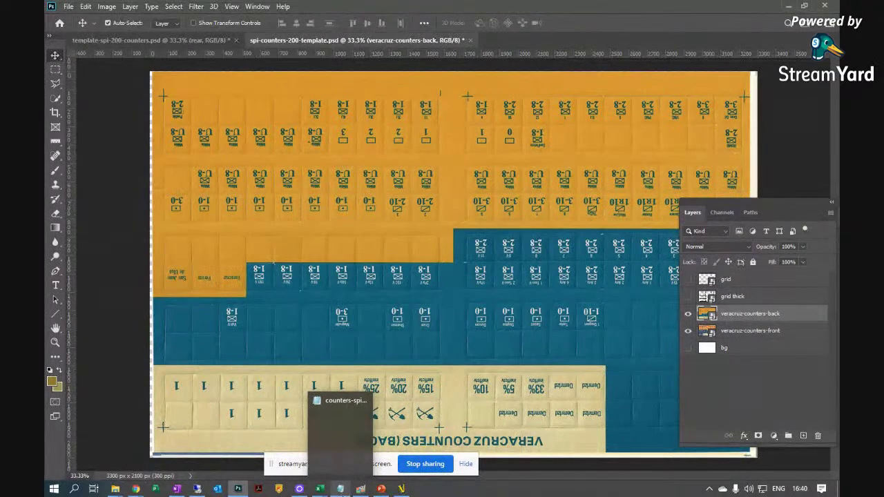
pyautogui.moveTo(216, 489)
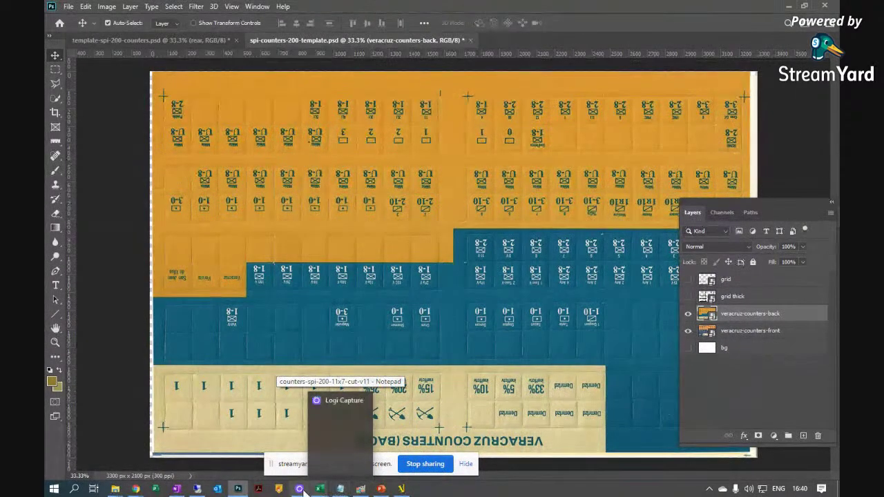
pyautogui.moveTo(339, 489)
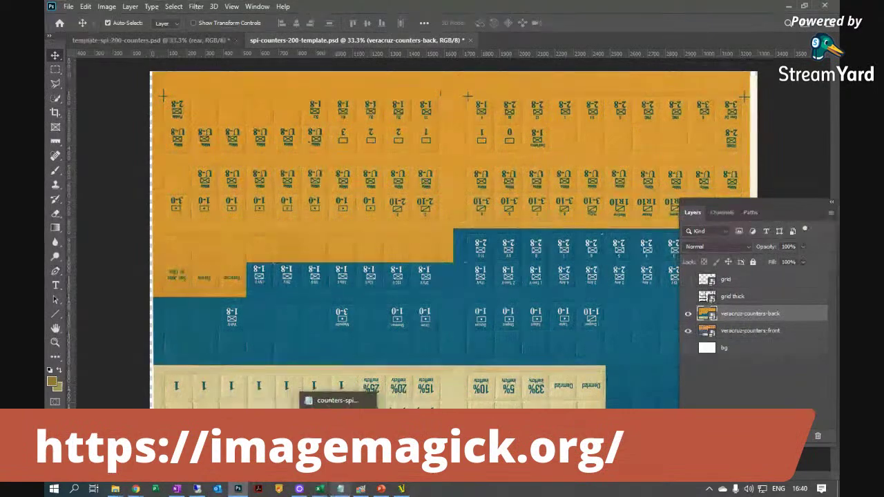
# - In Notepad, uncomment the mogrify -rotate 180 line for the rear counters in the counters-spi-200-11x7-cut-v11 script and save it
pyautogui.click(339, 488)
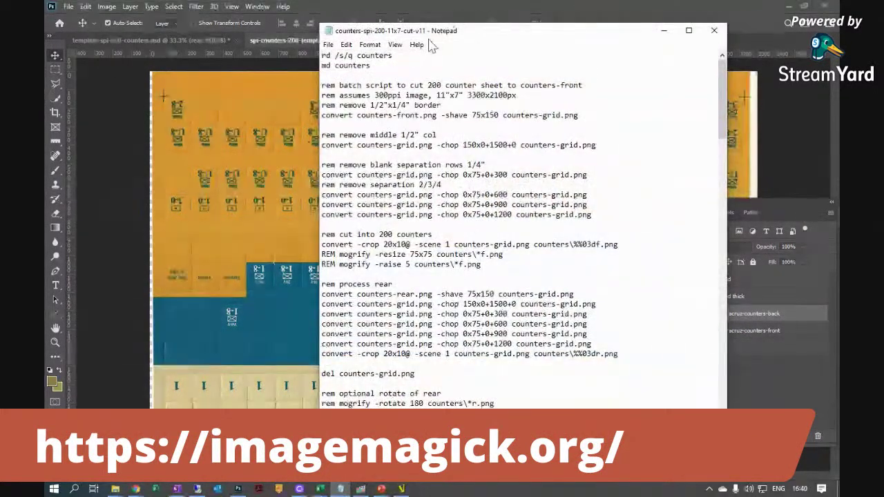
pyautogui.moveTo(454, 38); pyautogui.dragTo(420, 37)
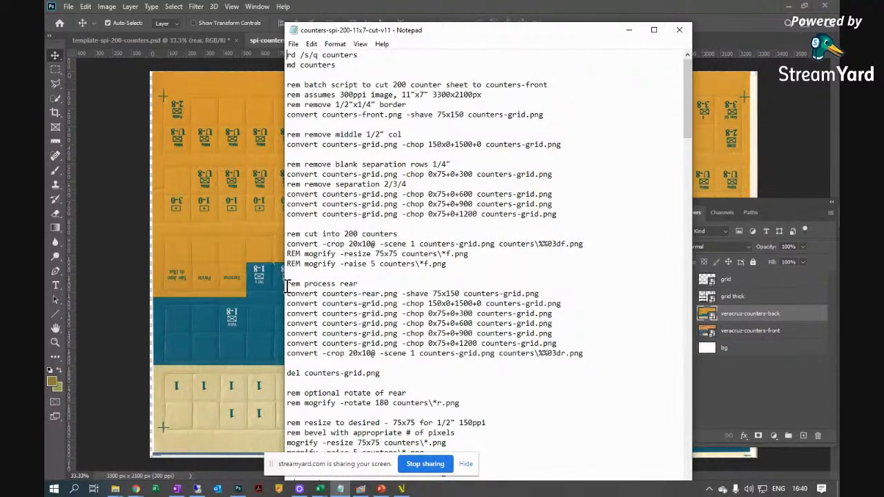
pyautogui.scroll(-4, 406, 303)
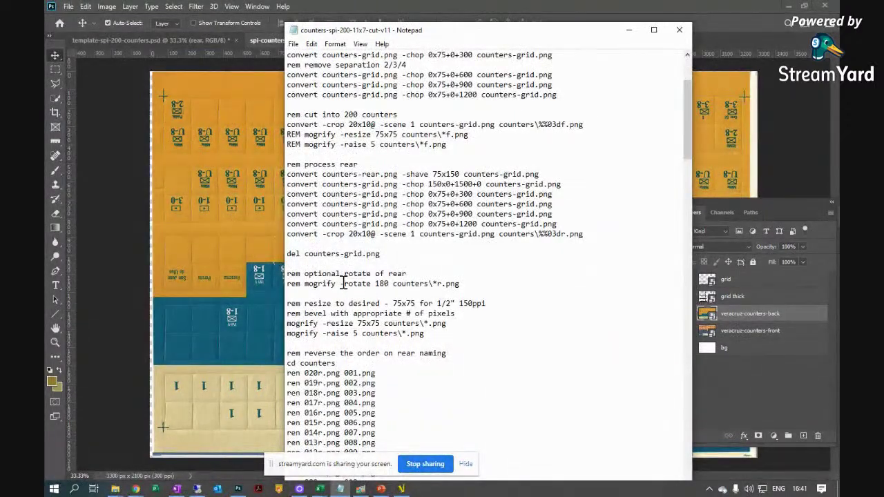
pyautogui.doubleClick(295, 284)
pyautogui.press('Delete')
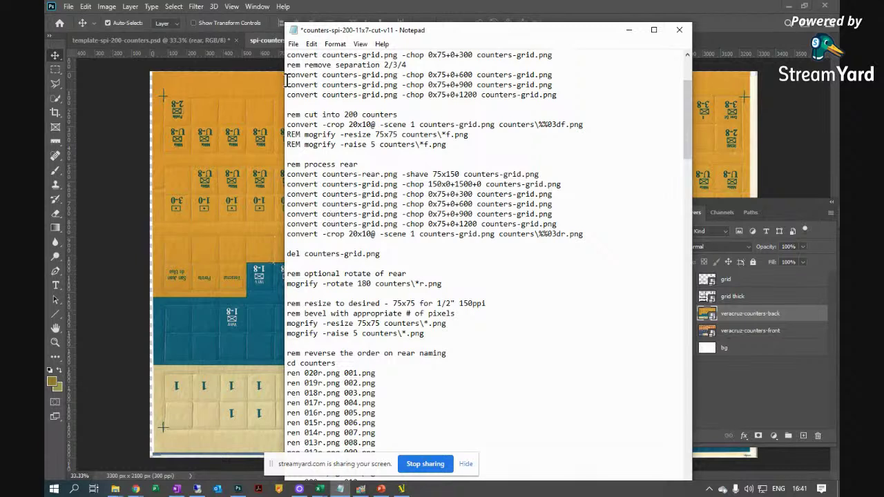
pyautogui.click(293, 44)
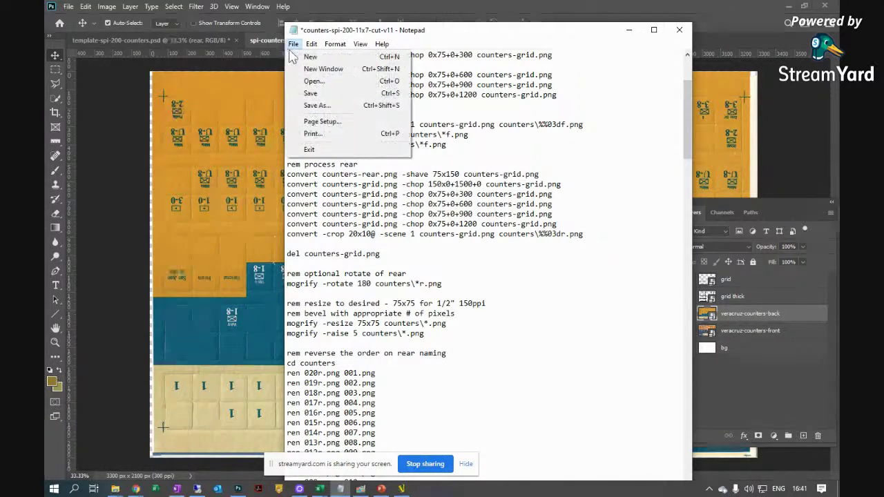
pyautogui.click(307, 89)
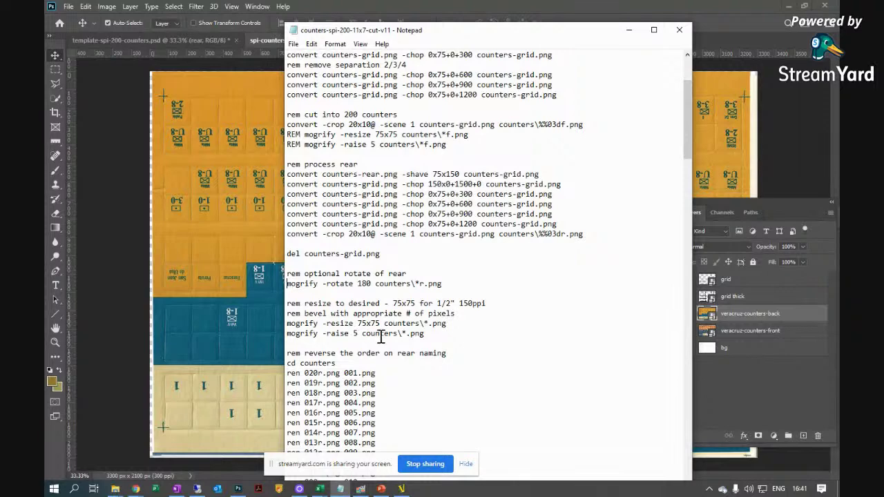
# - Review the script's rear renaming section and run counters-spi-200-11x7-cut-v11 from the Desktop folder in File Explorer
pyautogui.scroll(-5, 417, 365)
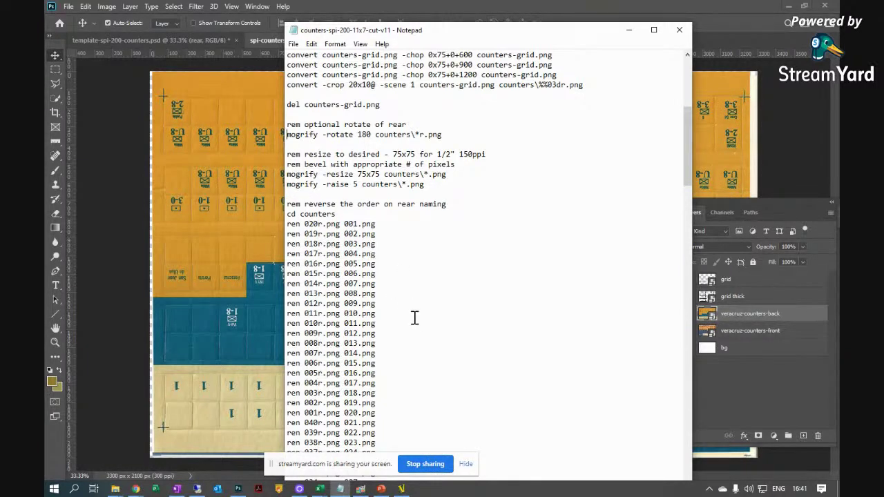
pyautogui.scroll(3, 421, 327)
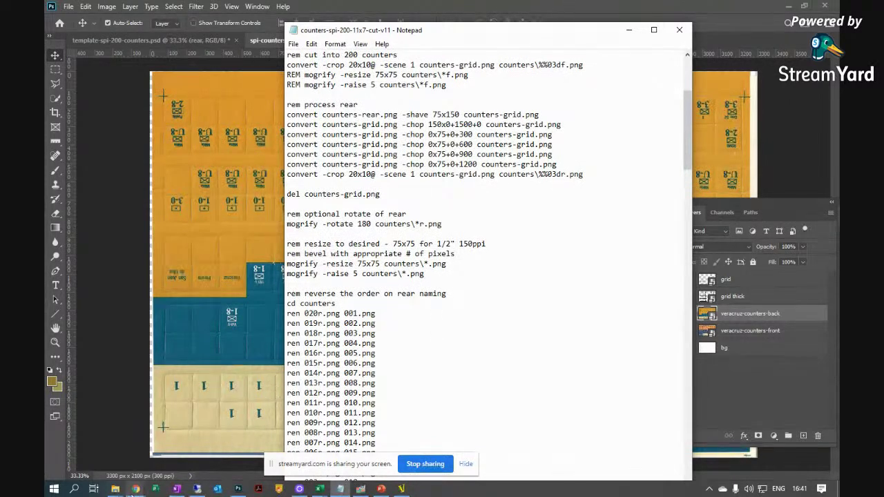
pyautogui.moveTo(116, 489)
pyautogui.click(193, 428)
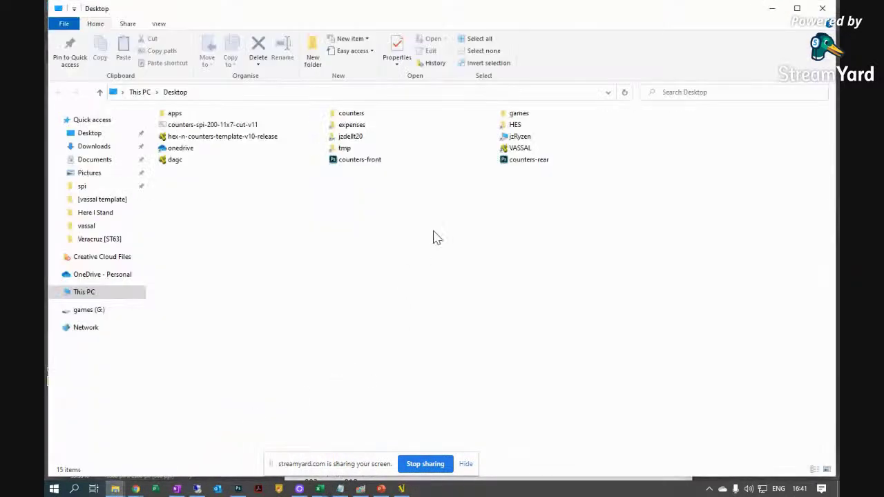
pyautogui.doubleClick(247, 126)
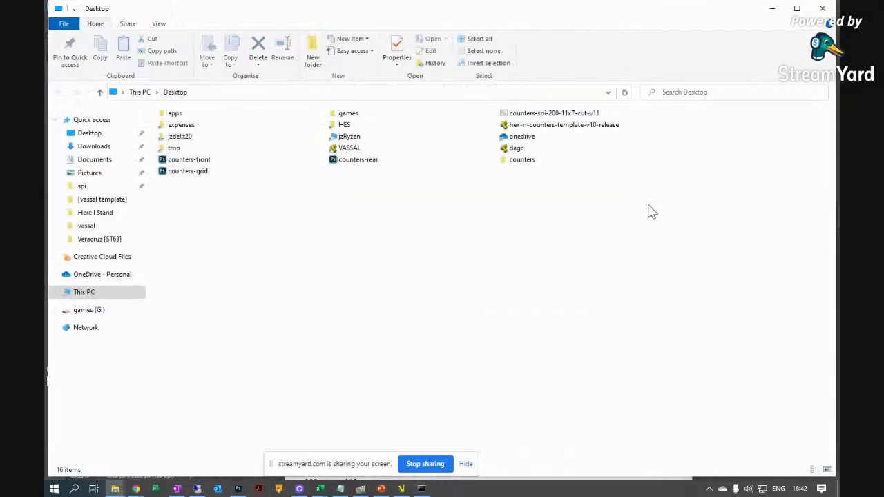
# - Display the Desktop files as extra large icons and inspect the counters-grid image beside the front and rear sheets
pyautogui.click(660, 204)
pyautogui.click(161, 25)
pyautogui.click(181, 40)
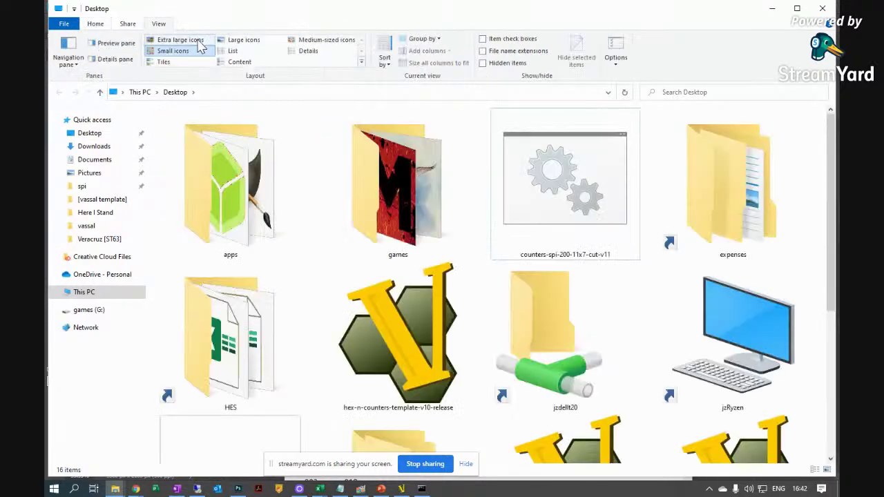
pyautogui.scroll(-3, 484, 342)
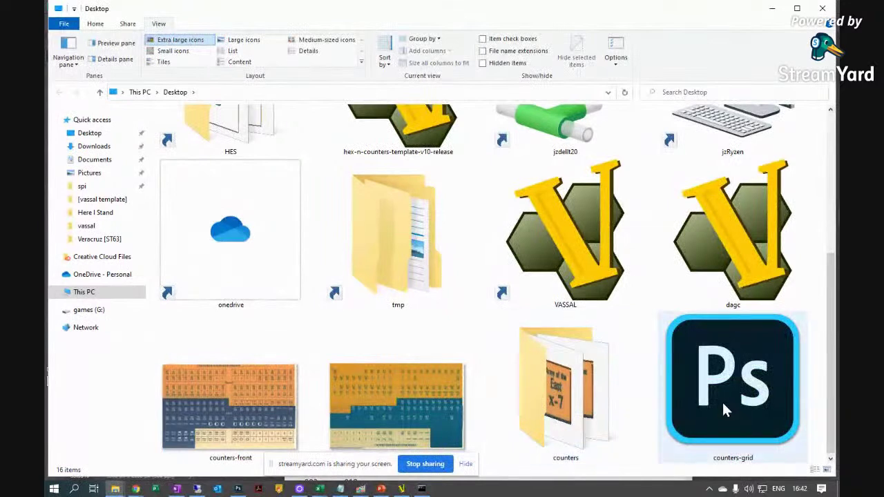
pyautogui.click(722, 442)
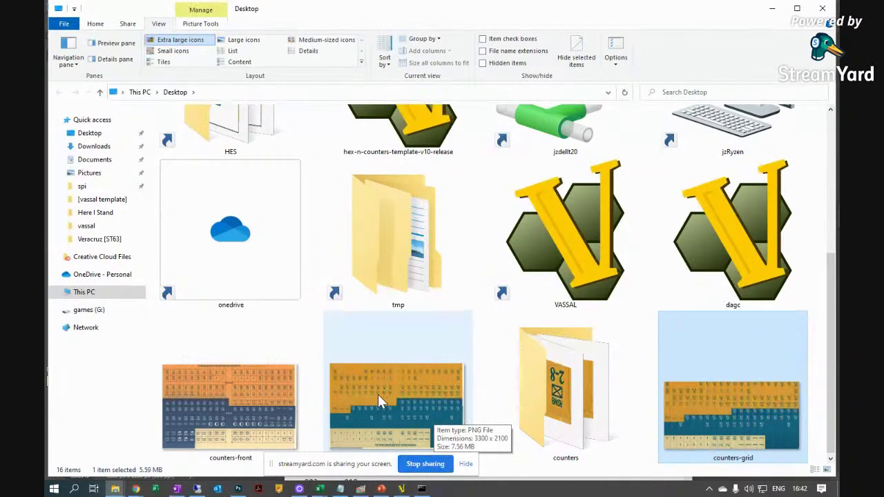
pyautogui.press('Delete')
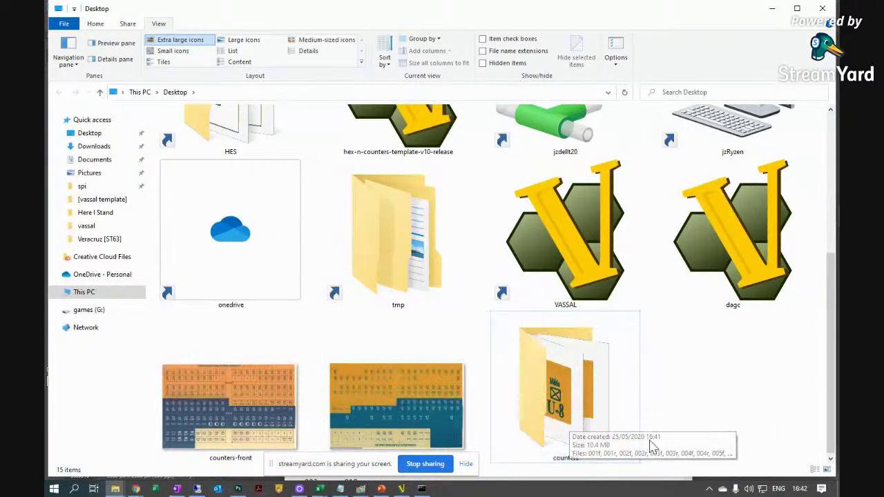
# - Open the counters folder and refresh its listing to follow the script's cutting, bevelling and renaming of the images
pyautogui.doubleClick(556, 399)
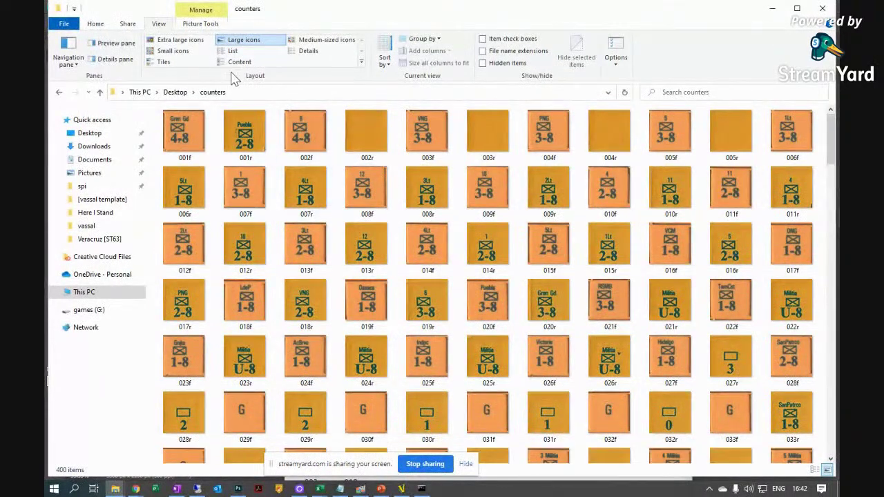
pyautogui.click(625, 92)
pyautogui.click(625, 93)
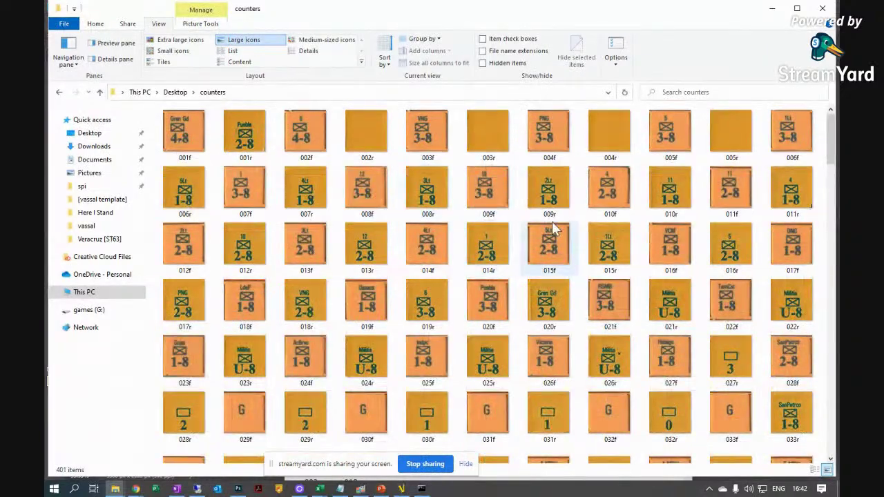
pyautogui.click(625, 92)
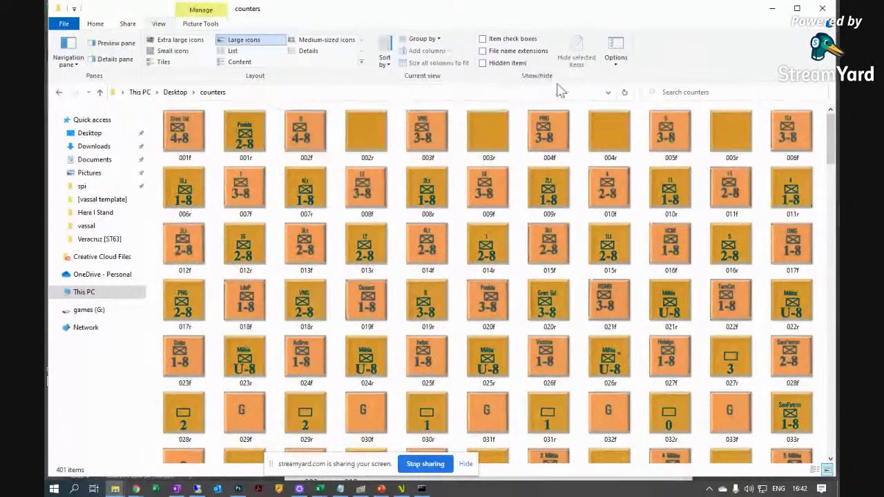
pyautogui.click(623, 94)
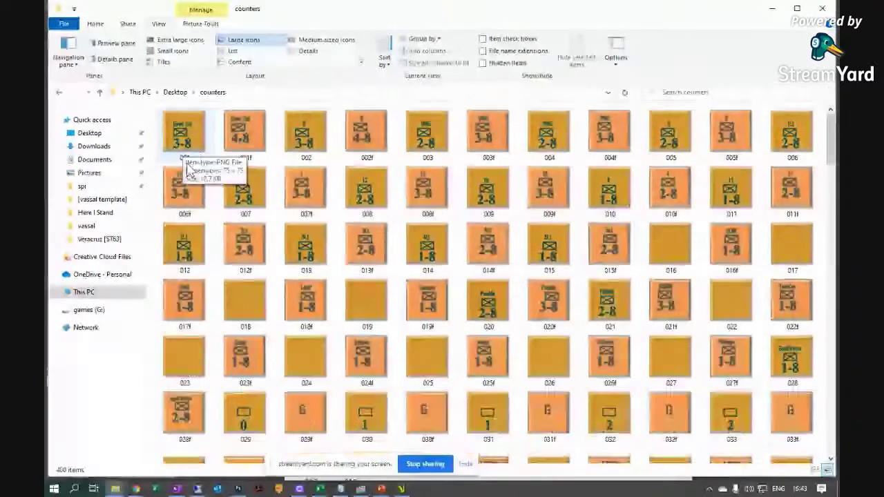
# - Compare the first numbered counter fronts with their matching rear images and look through the rest of the folder
pyautogui.click(245, 132)
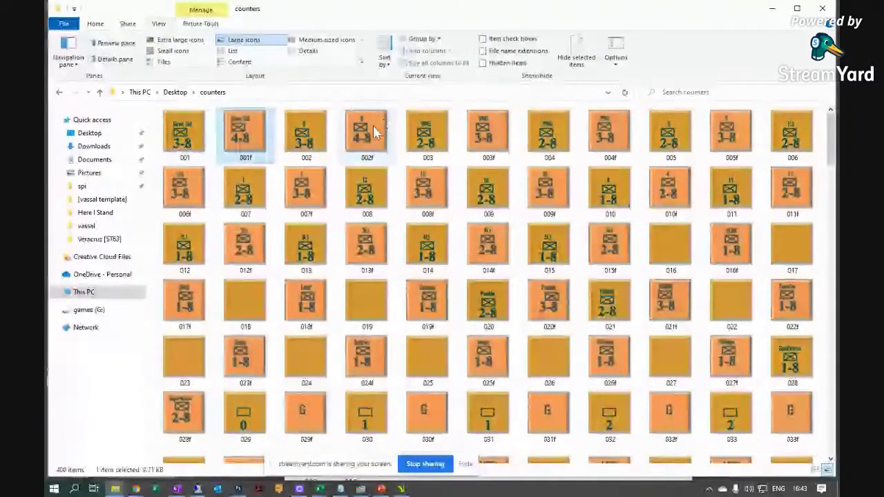
pyautogui.click(366, 133)
pyautogui.click(306, 134)
pyautogui.click(390, 143)
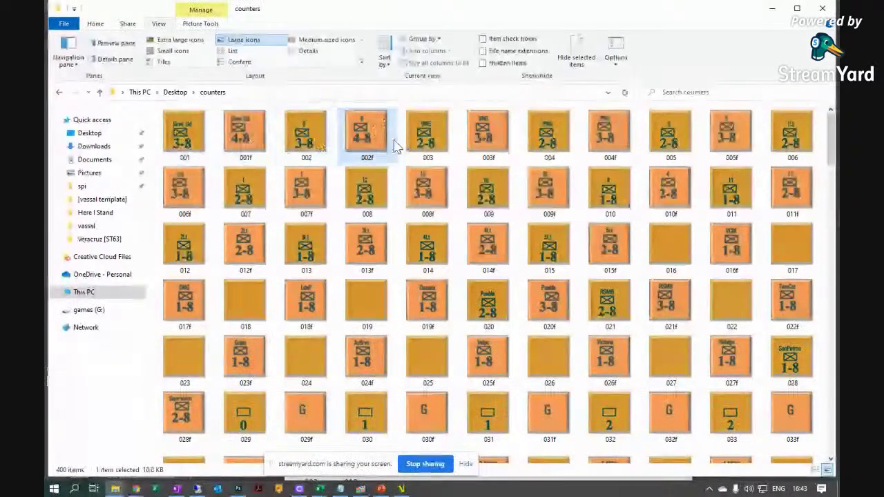
pyautogui.click(549, 133)
pyautogui.click(608, 133)
pyautogui.scroll(-5, 625, 272)
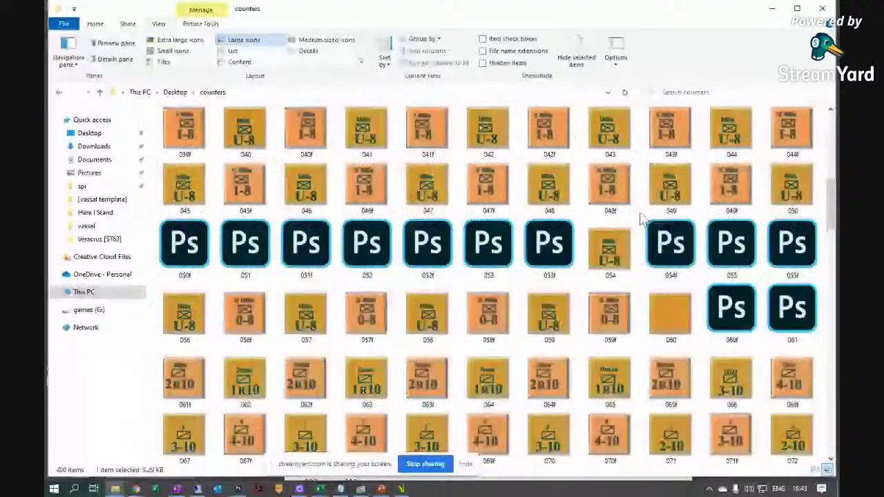
pyautogui.scroll(5, 641, 220)
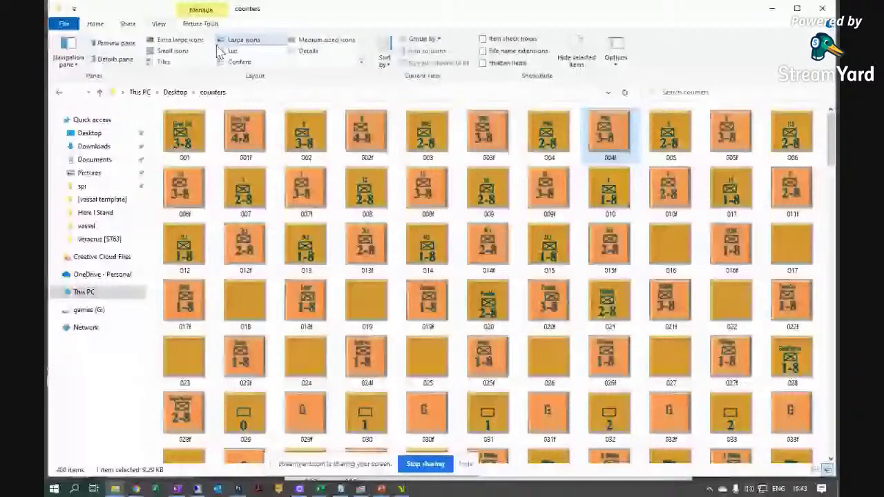
# - Show the counter images as medium icons and create a subfolder named mex in the counters folder
pyautogui.click(327, 39)
pyautogui.rightClick(382, 203)
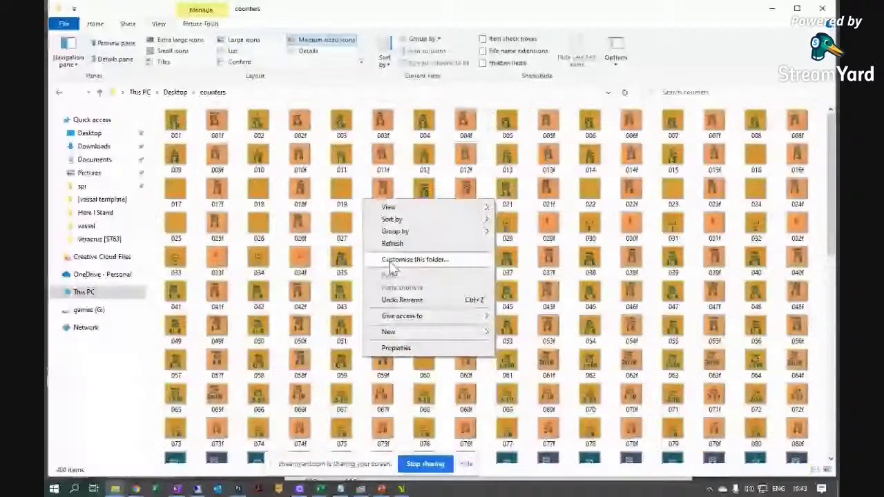
pyautogui.click(517, 307)
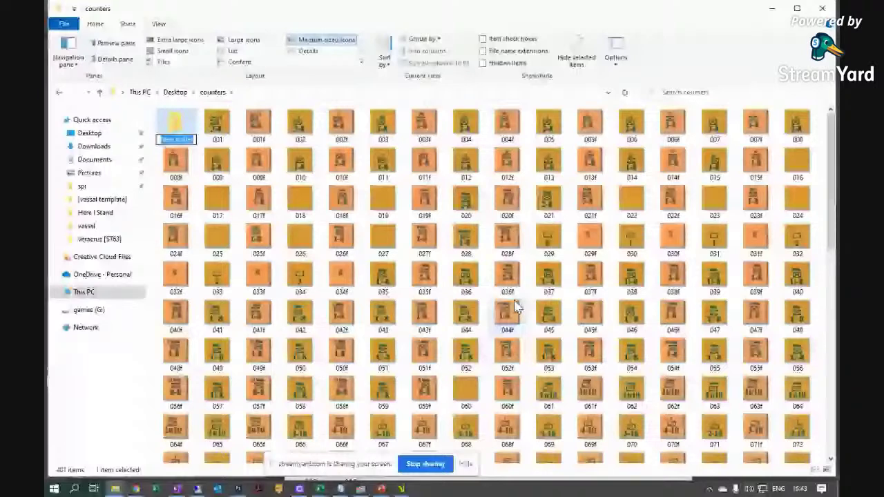
# - Move all counter images from 001 through 080f into the mex folder
pyautogui.scroll(-3, 516, 307)
pyautogui.click(171, 295)
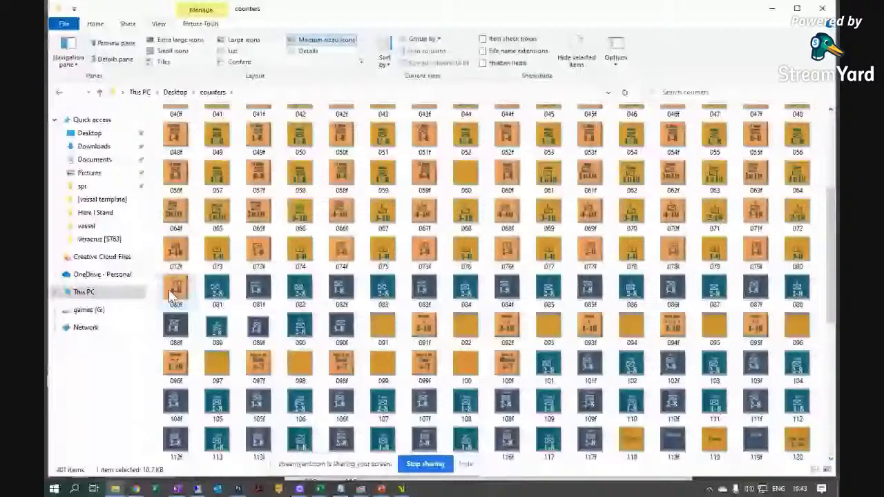
pyautogui.hotkey('shift', 'Home')
pyautogui.press('Delete')
# - Create a second subfolder named us in the counters folder
pyautogui.click(255, 280)
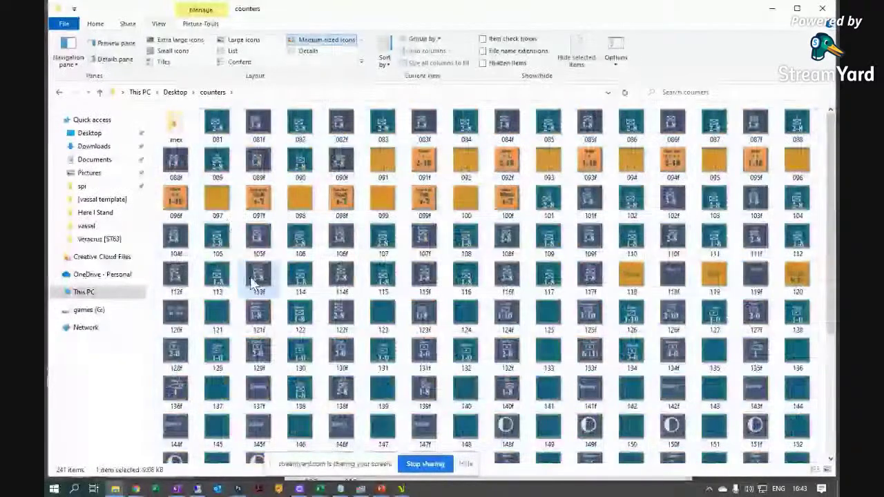
pyautogui.rightClick(255, 279)
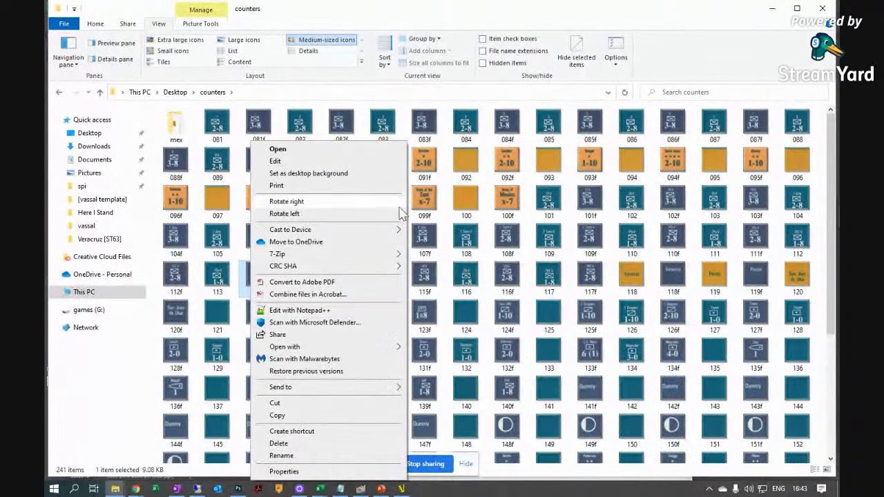
pyautogui.rightClick(433, 213)
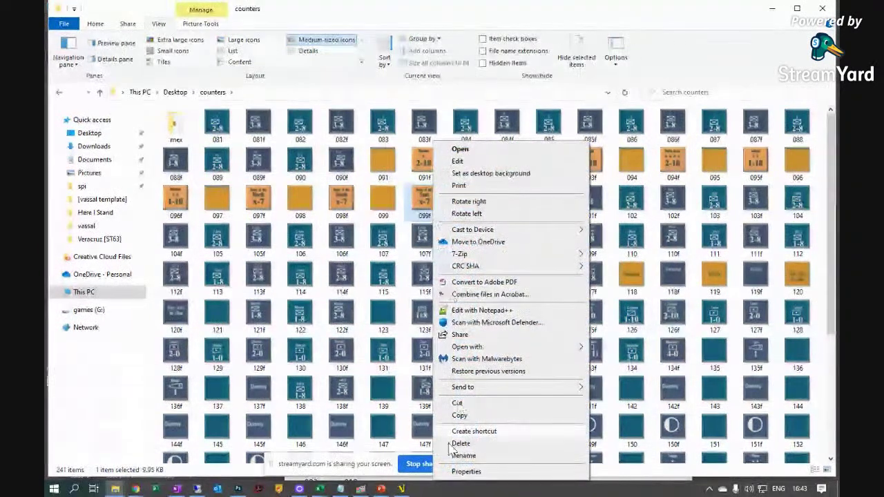
pyautogui.rightClick(445, 134)
pyautogui.moveTo(491, 262)
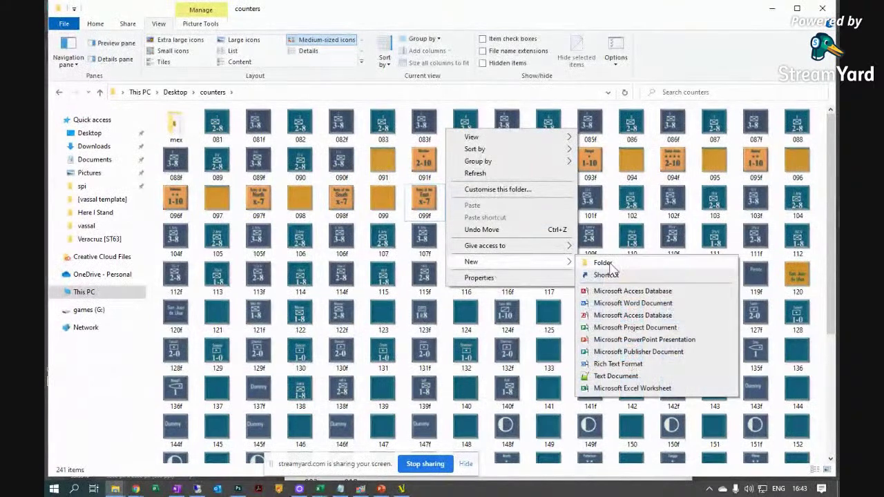
pyautogui.click(605, 263)
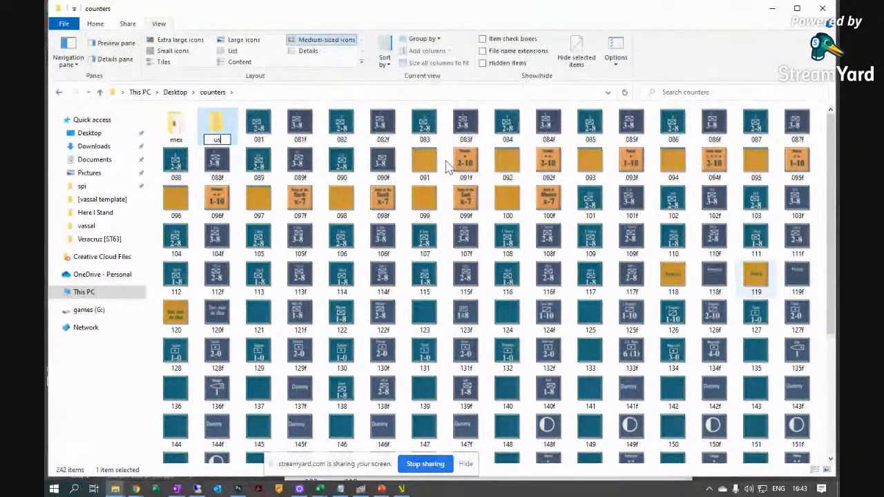
# - Move counter images 081 through 090f into the us folder and the orange 091 through 100f into the mex folder
pyautogui.click(254, 128)
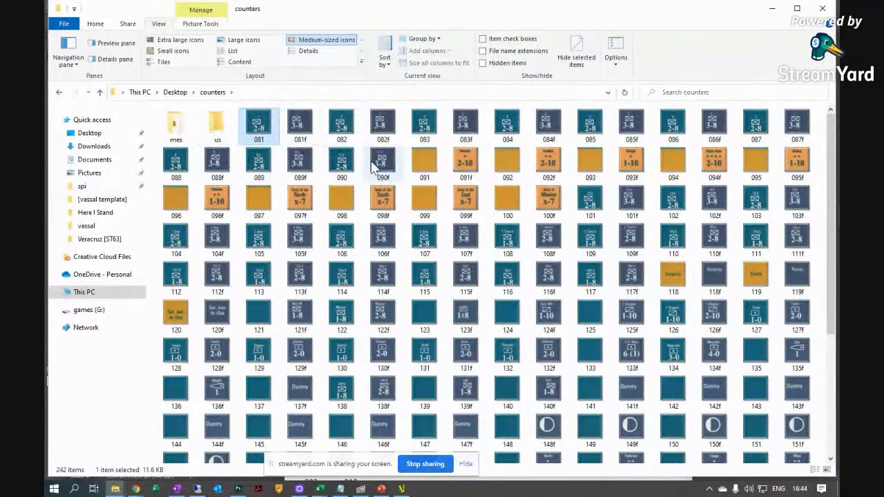
pyautogui.keyDown('shift'); pyautogui.click(373, 166); pyautogui.keyUp('shift')
pyautogui.moveTo(292, 143); pyautogui.dragTo(217, 132)
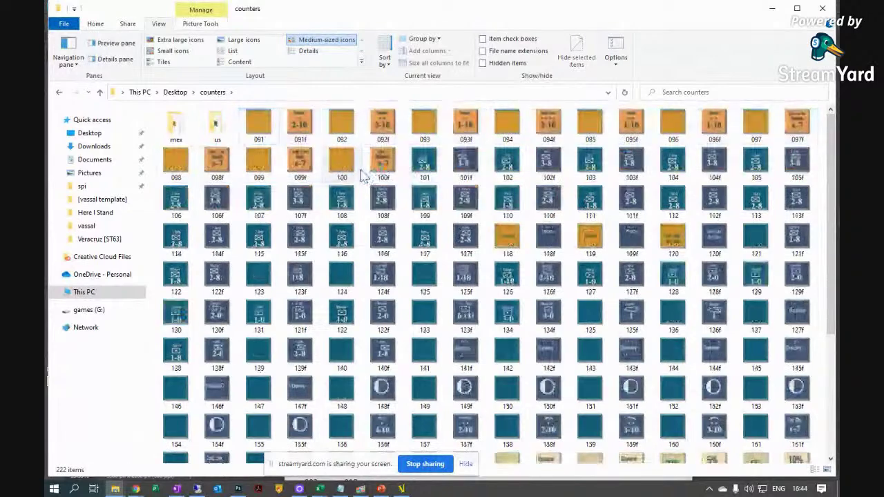
pyautogui.keyDown('shift'); pyautogui.click(383, 166); pyautogui.keyUp('shift')
pyautogui.moveTo(382, 166); pyautogui.dragTo(176, 128)
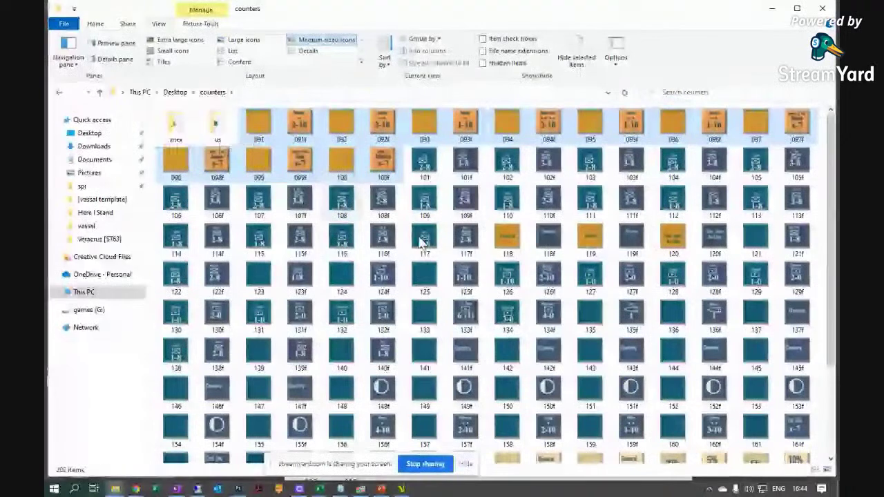
# - Move the blue counter images 101 through 117f into the us folder
pyautogui.click(258, 127)
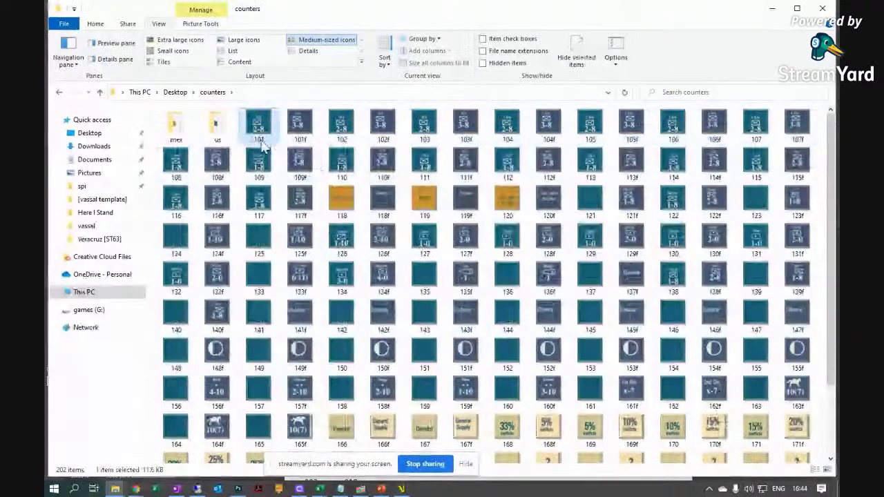
pyautogui.keyDown('shift'); pyautogui.click(318, 185); pyautogui.keyUp('shift')
pyautogui.moveTo(317, 185); pyautogui.dragTo(176, 128)
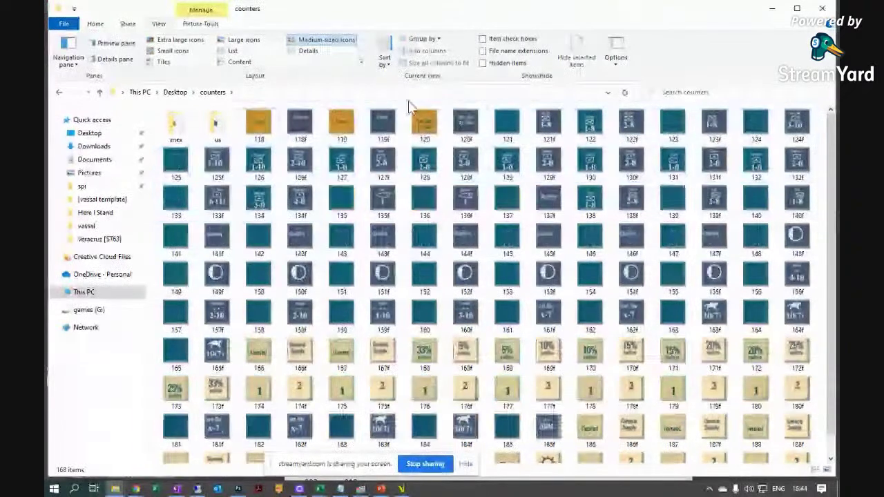
# - Move counter images 120f through 165f and 181 through 185f into the us folder
pyautogui.click(457, 130)
pyautogui.keyDown('shift'); pyautogui.click(218, 351); pyautogui.keyUp('shift')
pyautogui.moveTo(217, 351); pyautogui.dragTo(339, 252)
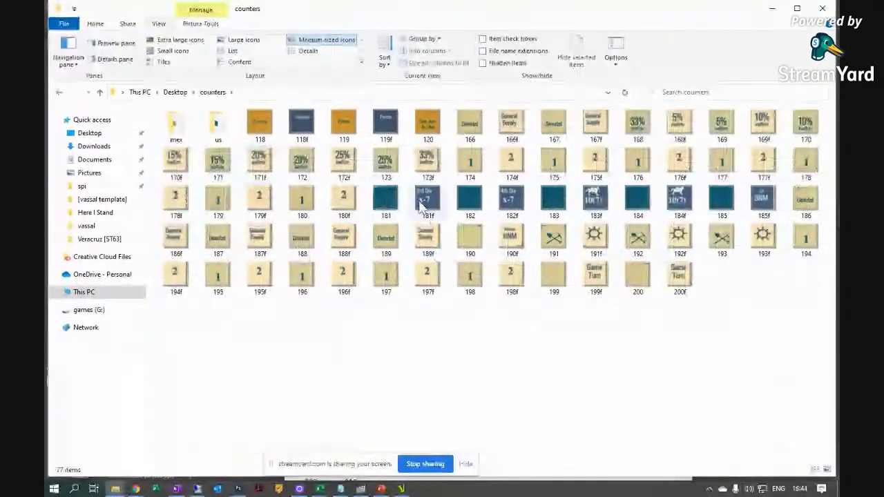
pyautogui.click(385, 200)
pyautogui.keyDown('shift'); pyautogui.click(763, 200); pyautogui.keyUp('shift')
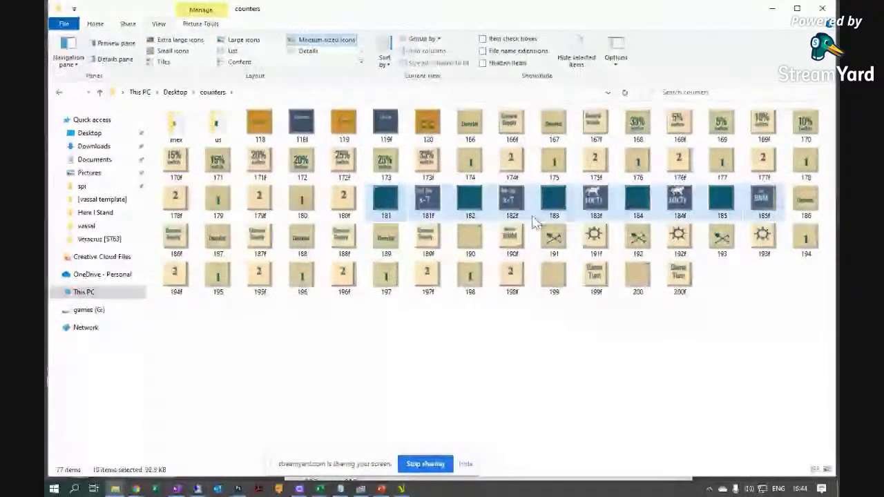
pyautogui.moveTo(389, 199); pyautogui.dragTo(211, 128)
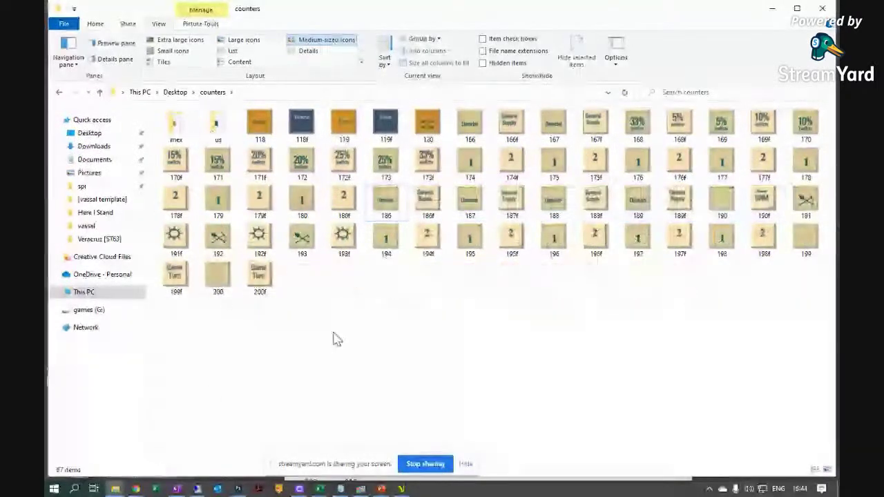
# - Create a third subfolder named markers in the counters folder
pyautogui.rightClick(333, 334)
pyautogui.moveTo(438, 306)
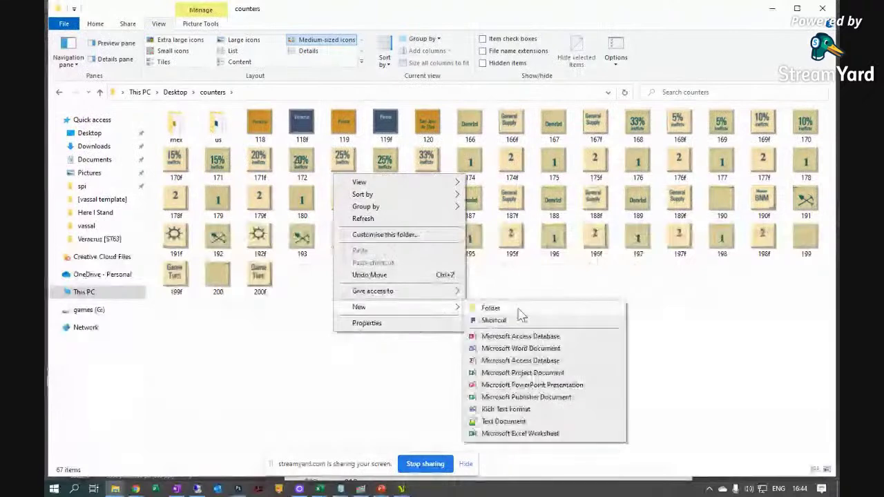
pyautogui.click(518, 313)
pyautogui.write('markers')
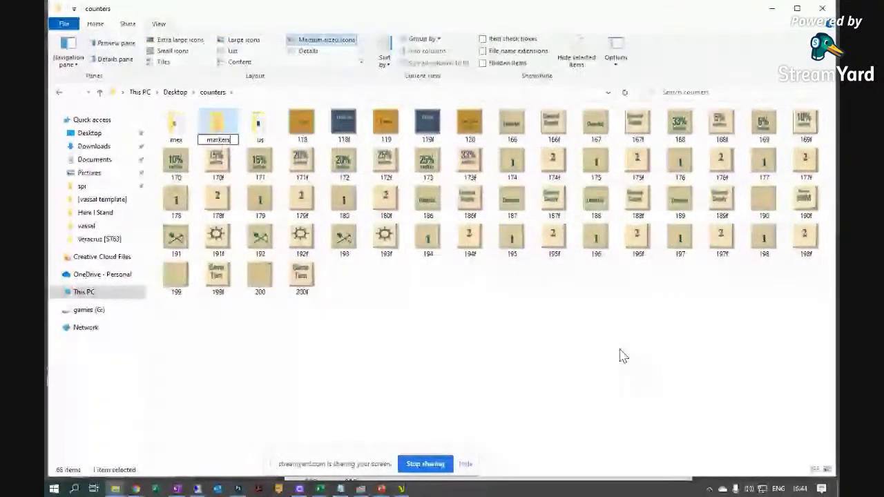
pyautogui.press('Return')
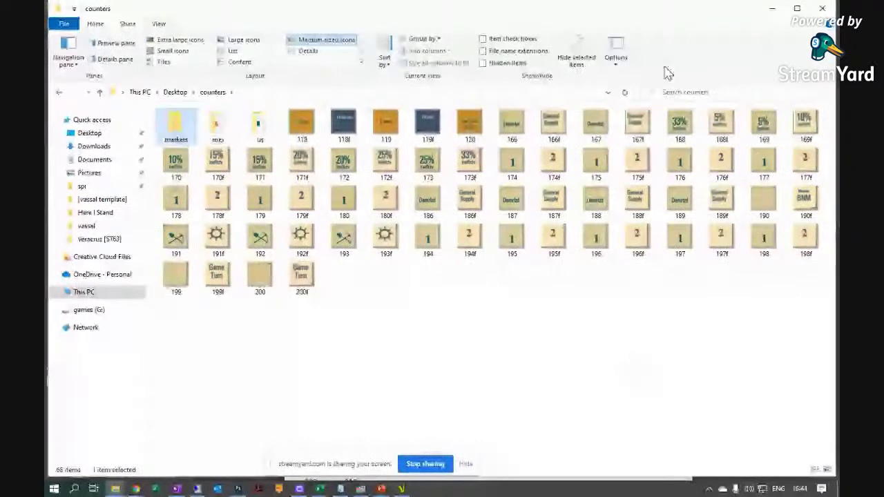
# - Move all remaining counter images, from 118 through 200f, into the markers folder
pyautogui.click(282, 133)
pyautogui.hotkey('shift', 'Down')
pyautogui.hotkey('shift', 'Down')
pyautogui.hotkey('shift', 'Down')
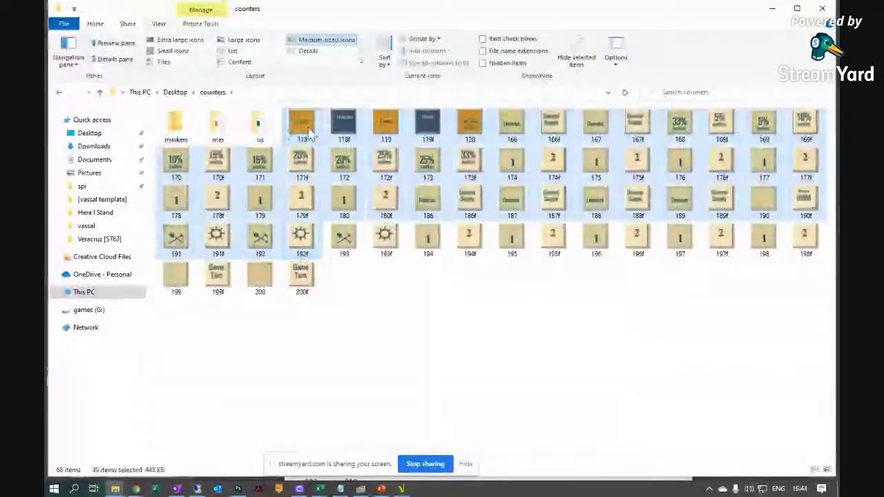
pyautogui.keyDown('shift'); pyautogui.click(302, 276); pyautogui.keyUp('shift')
pyautogui.moveTo(302, 276); pyautogui.dragTo(174, 128)
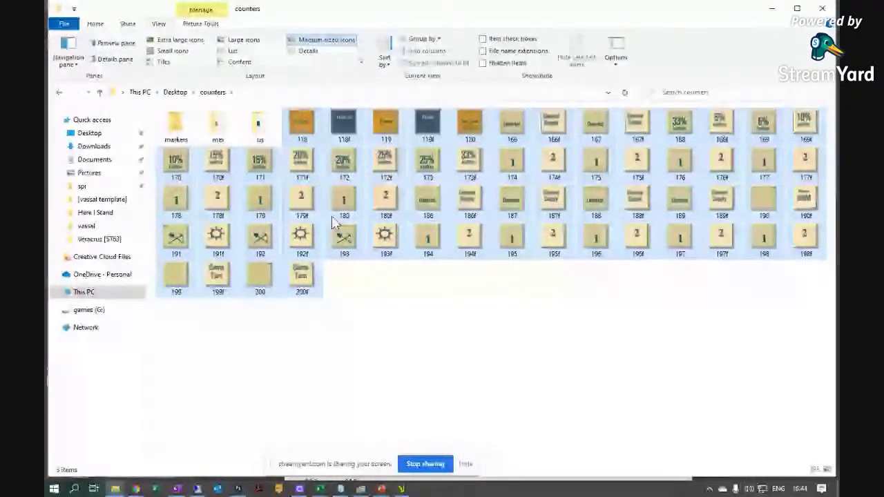
pyautogui.click(218, 123)
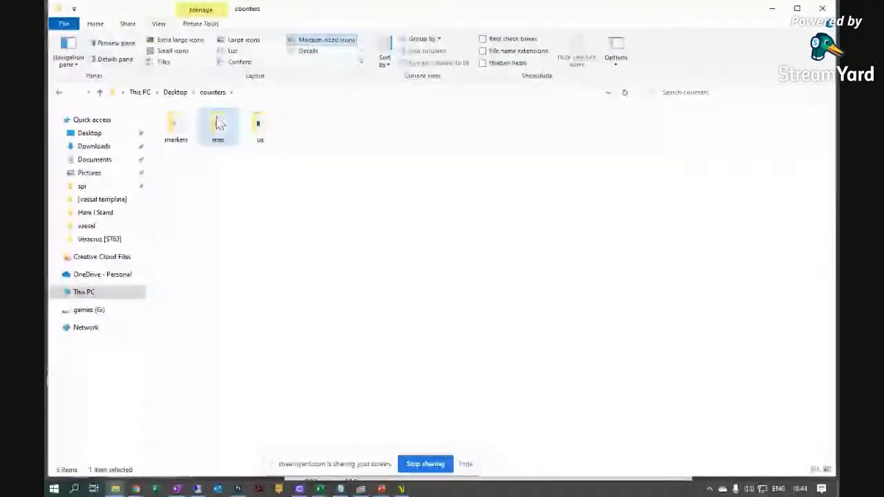
pyautogui.click(173, 132)
pyautogui.click(265, 132)
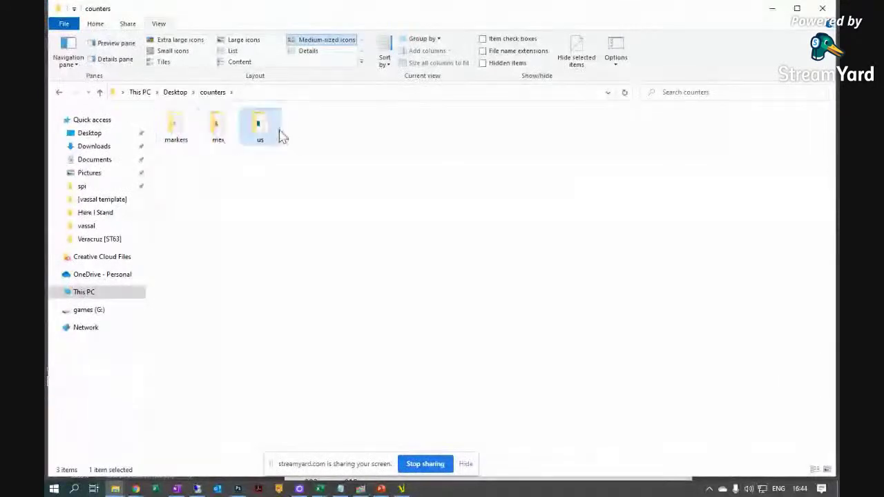
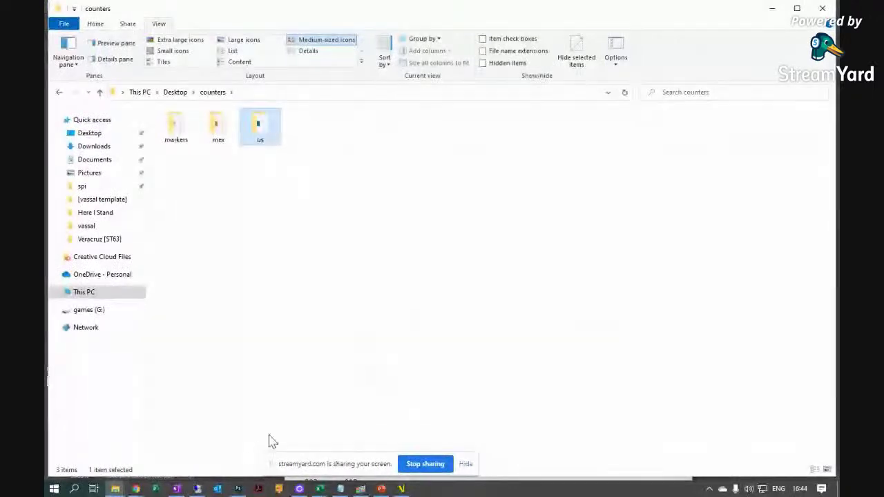
# - Switch to VASSAL, open the DAGC module for editing and check the Side1 and markers tabs of its Pieces palette
pyautogui.click(401, 489)
pyautogui.rightClick(204, 159)
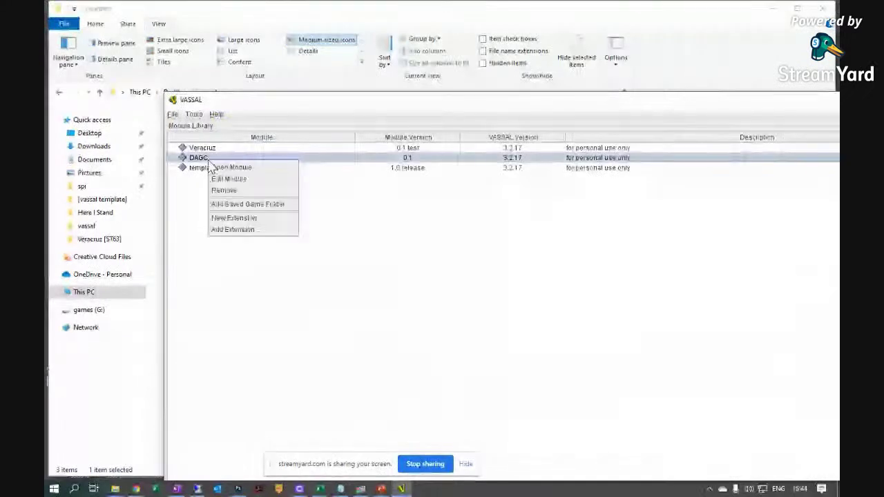
pyautogui.click(238, 180)
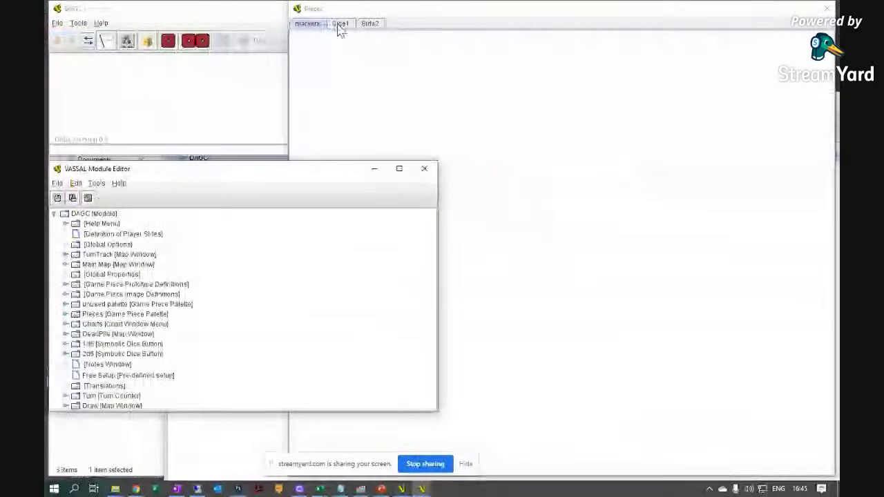
pyautogui.click(341, 24)
pyautogui.click(308, 24)
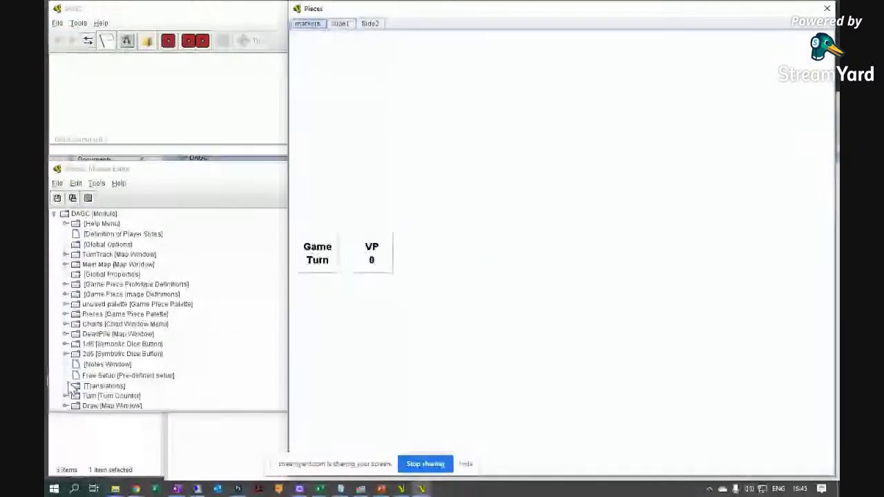
pyautogui.click(267, 269)
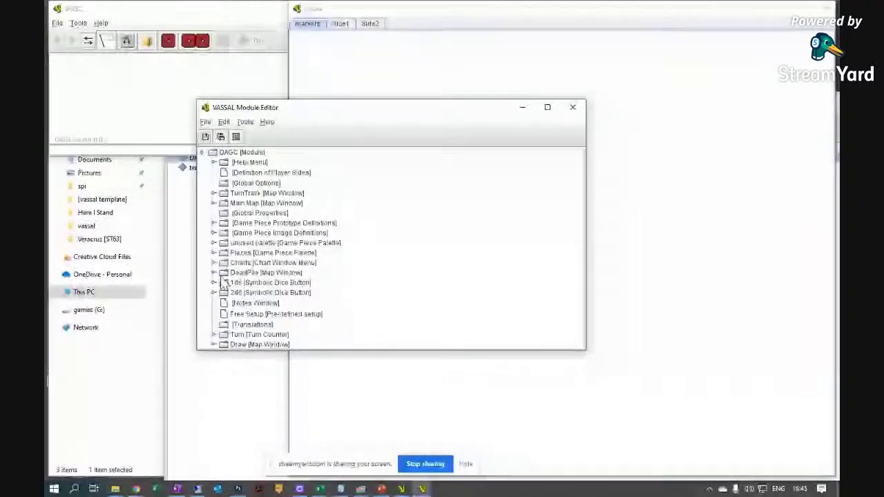
# - Delete the Side1 and Side2 panels from the pieces tabbed panel of the Pieces palette
pyautogui.doubleClick(235, 254)
pyautogui.click(225, 263)
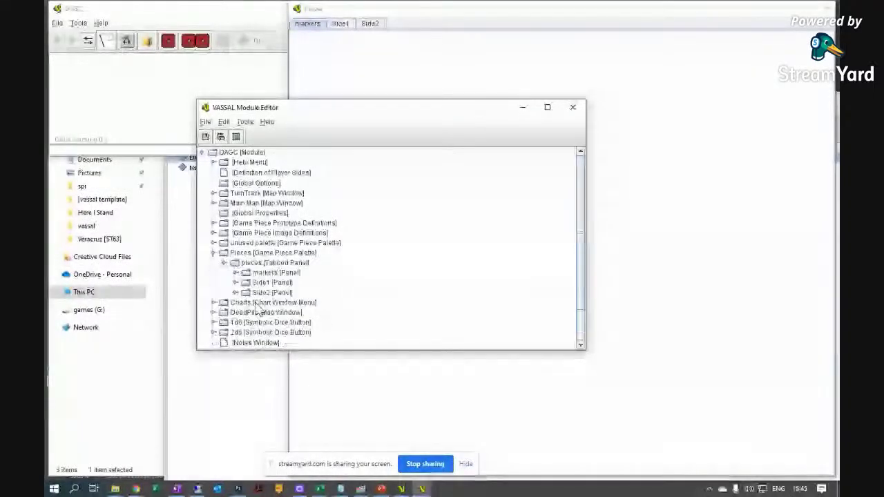
pyautogui.click(273, 283)
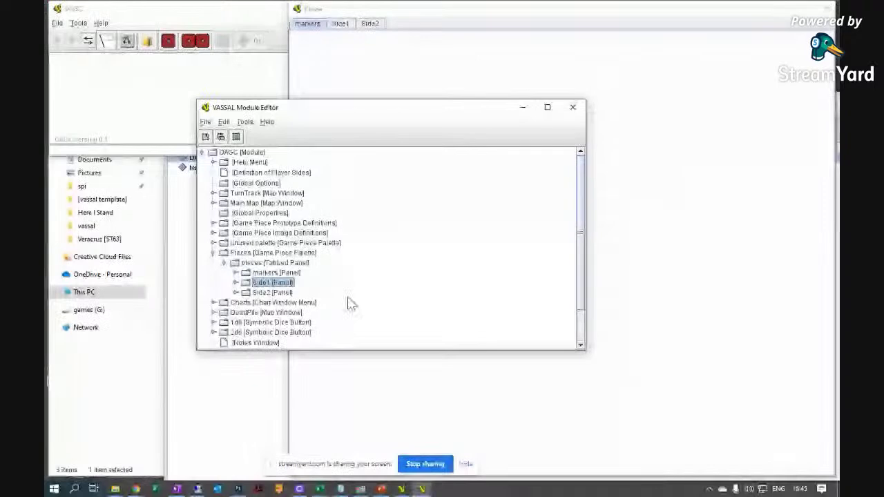
pyautogui.press('Delete')
pyautogui.press('Delete')
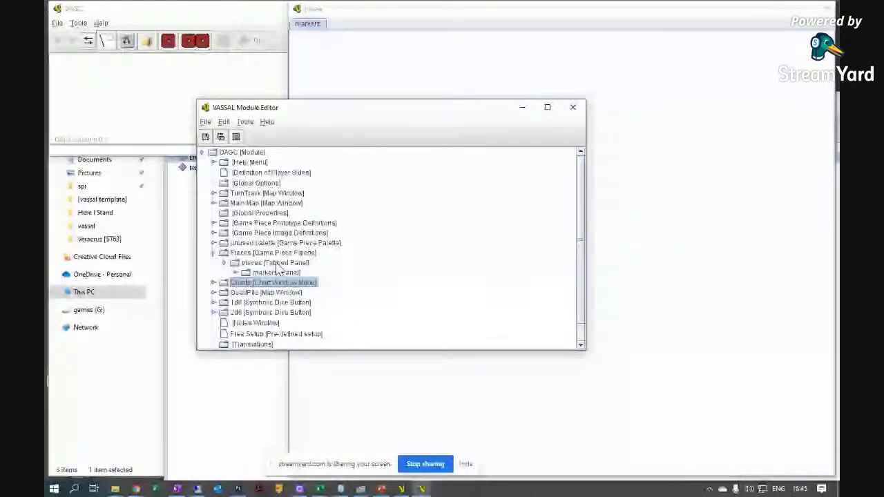
# - Add a panel named US to the pieces tabbed panel, with fixed cell size and 10 columns
pyautogui.rightClick(276, 263)
pyautogui.click(321, 383)
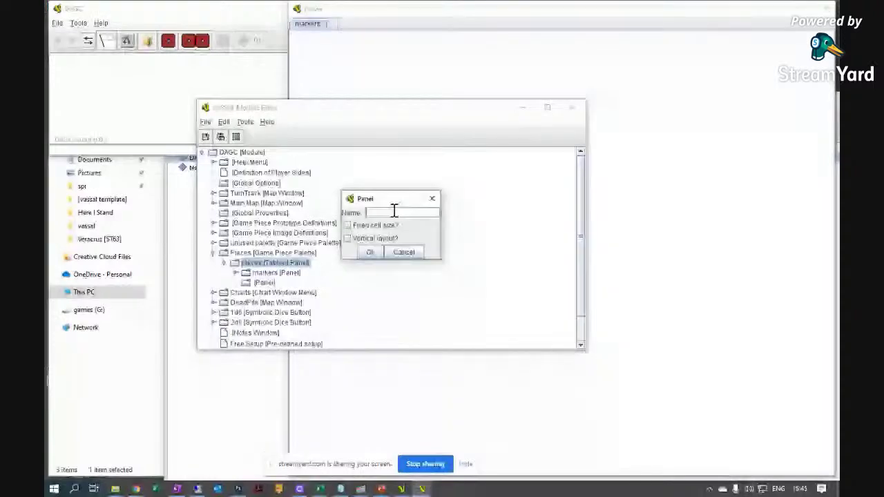
pyautogui.write('US')
pyautogui.click(395, 225)
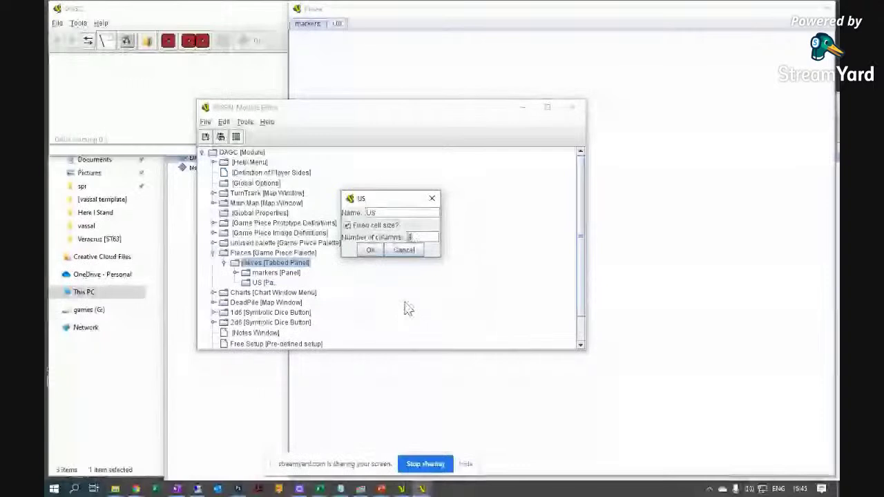
pyautogui.write('2')
pyautogui.press('BackSpace')
pyautogui.write('10')
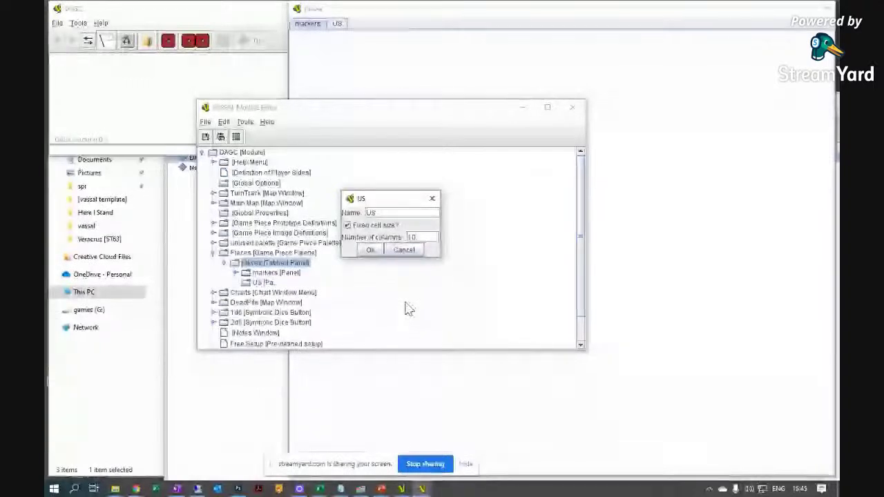
pyautogui.press('Return')
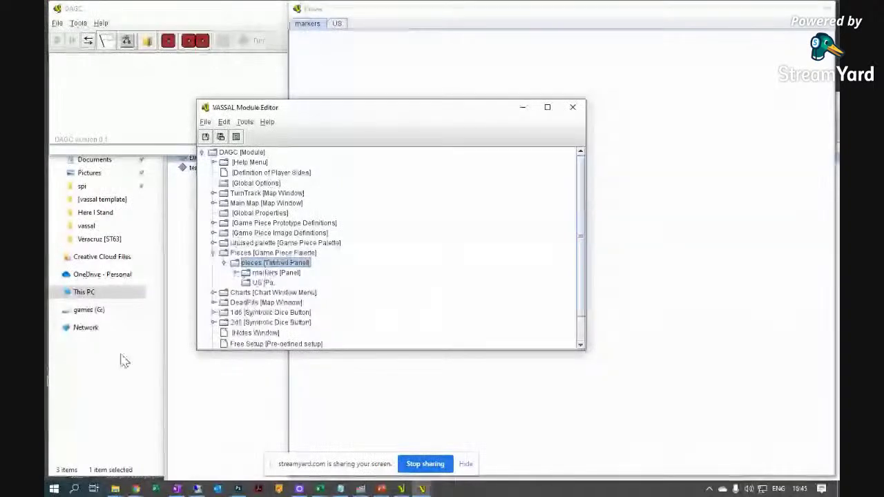
# - Add a panel named Mexico with fixed cell size to the pieces tabbed panel
pyautogui.rightClick(264, 267)
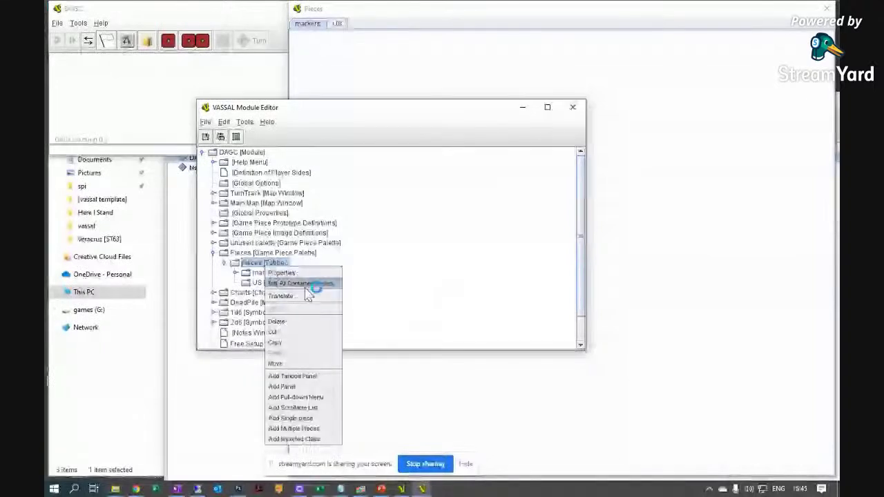
pyautogui.click(332, 389)
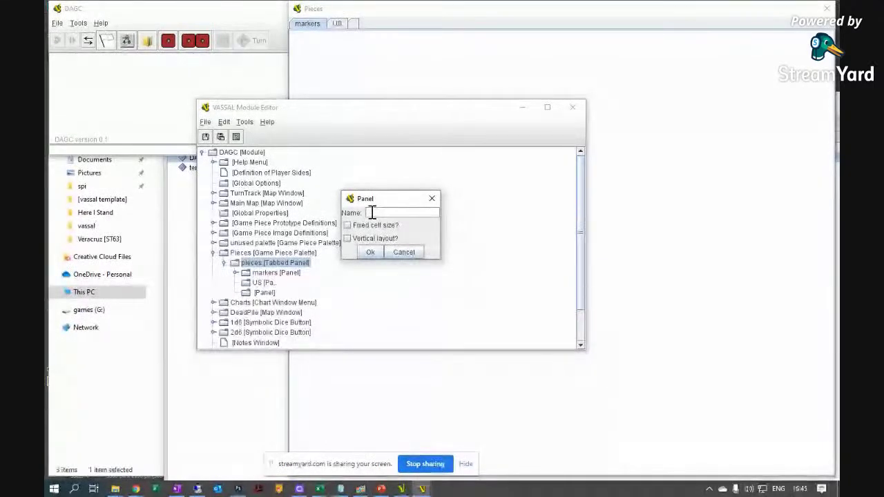
pyautogui.write('Mexico')
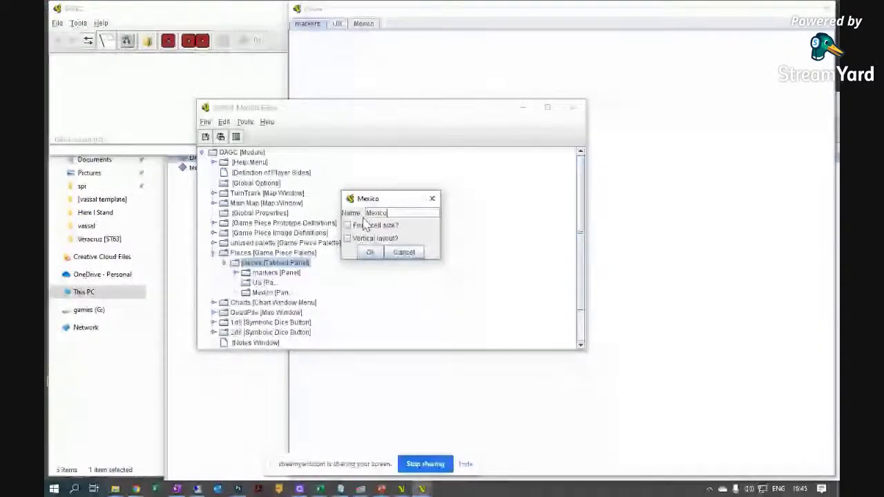
pyautogui.click(365, 224)
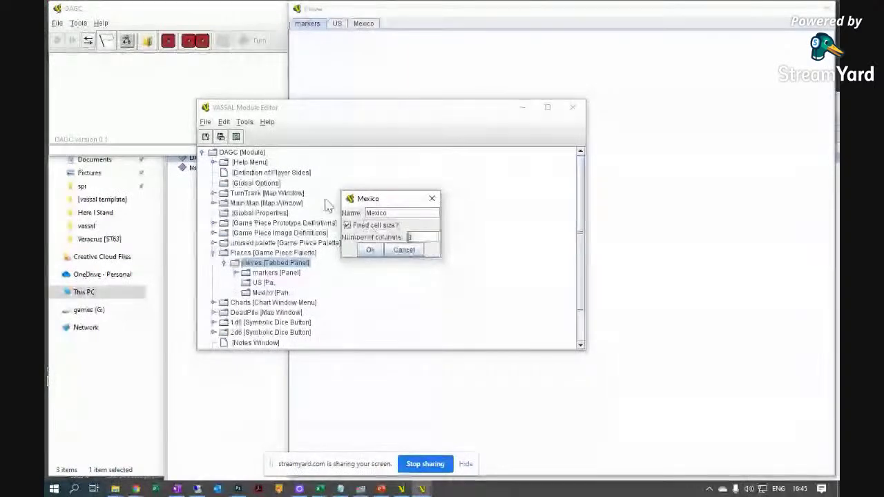
pyautogui.click(372, 252)
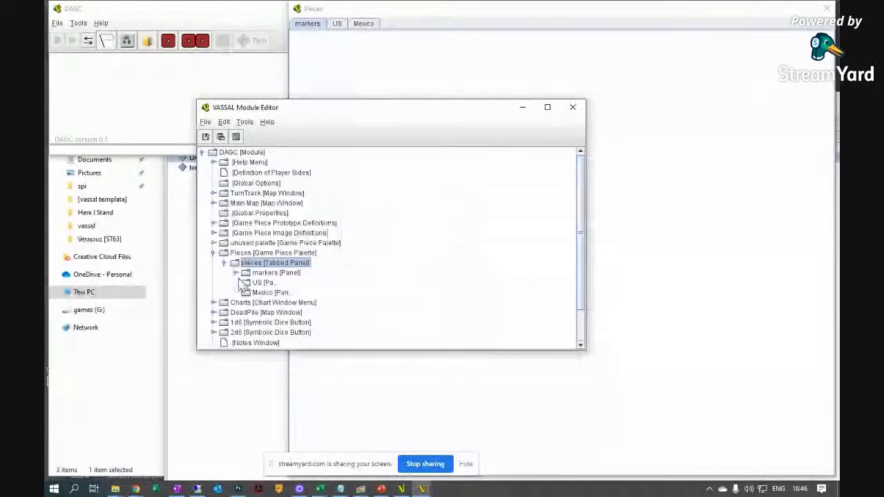
# - Start adding multiple pieces to the markers panel, choosing the markers folder inside the Desktop's counters folder as image directory
pyautogui.doubleClick(276, 274)
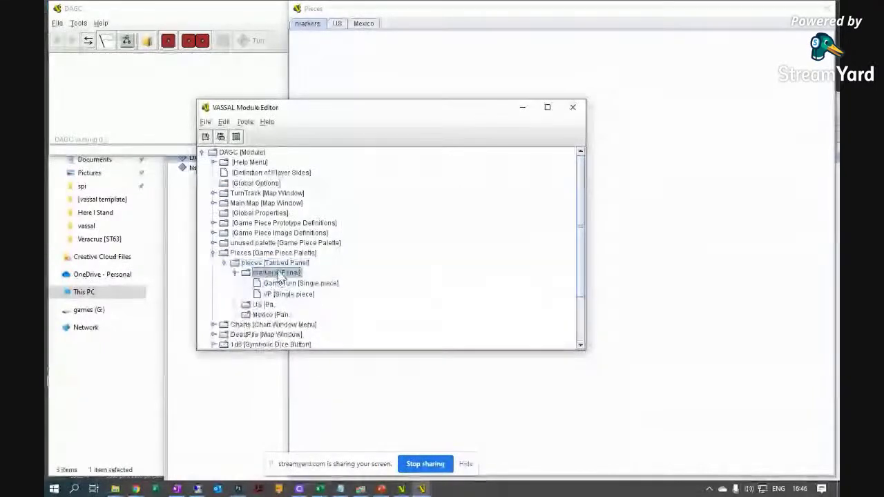
pyautogui.rightClick(278, 274)
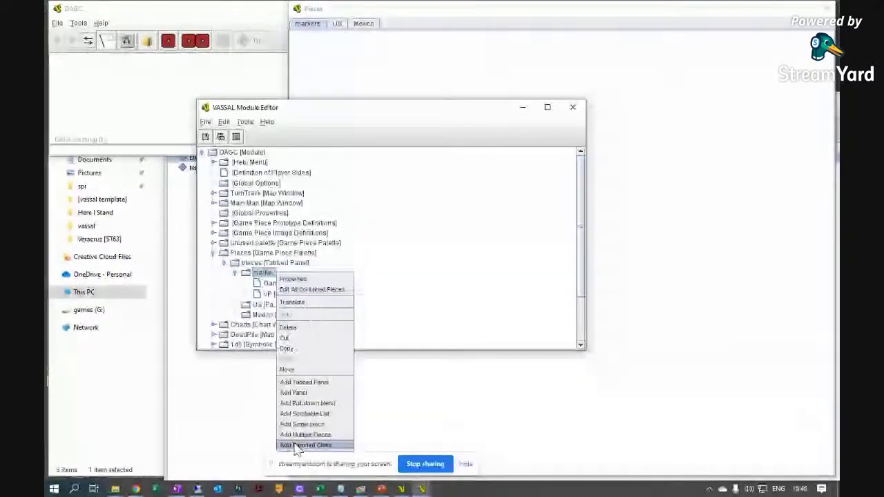
pyautogui.click(304, 434)
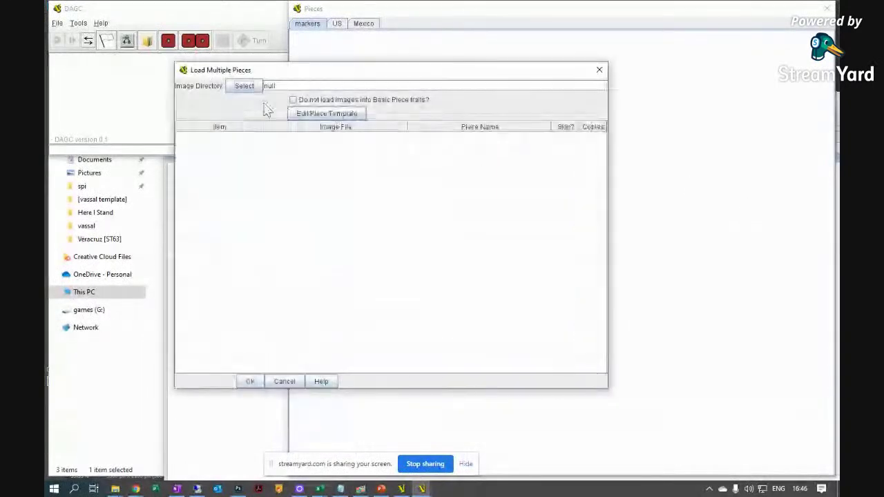
pyautogui.click(245, 86)
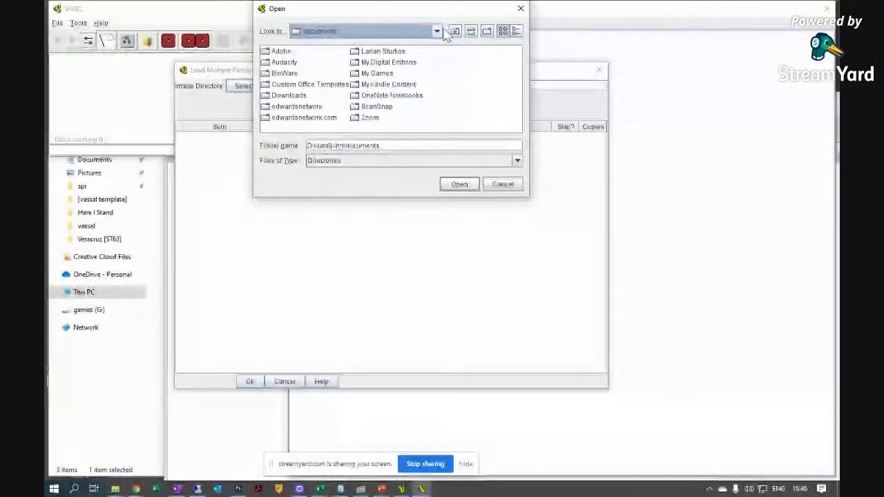
pyautogui.click(437, 31)
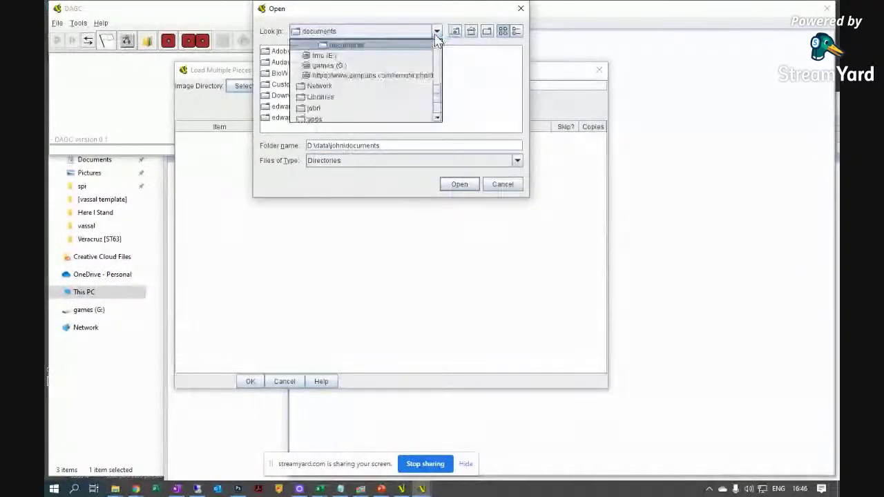
pyautogui.scroll(5, 342, 81)
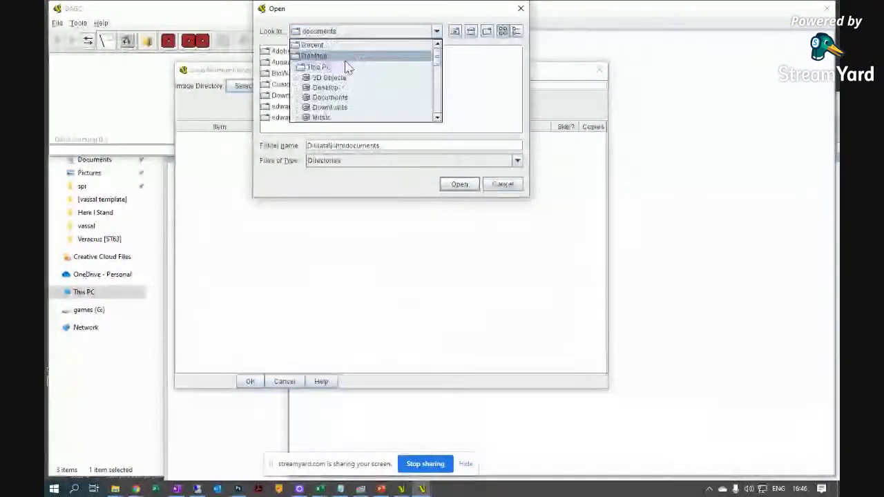
pyautogui.click(345, 57)
pyautogui.doubleClick(325, 53)
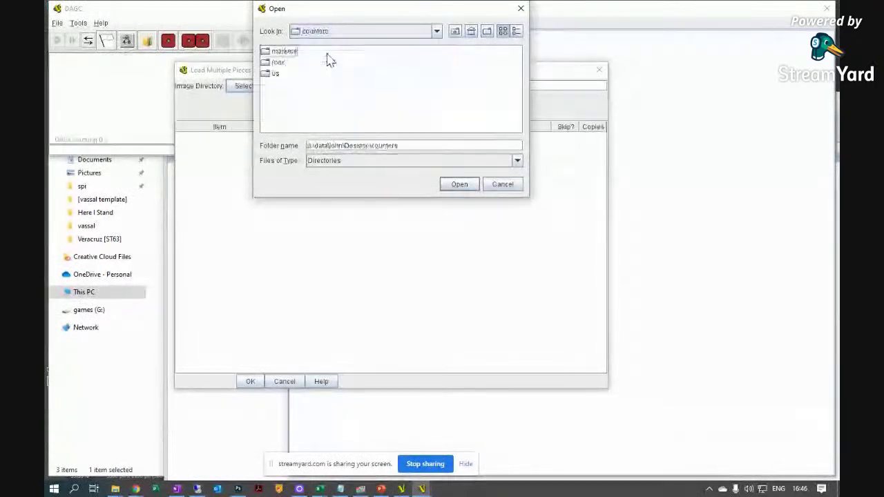
pyautogui.click(466, 184)
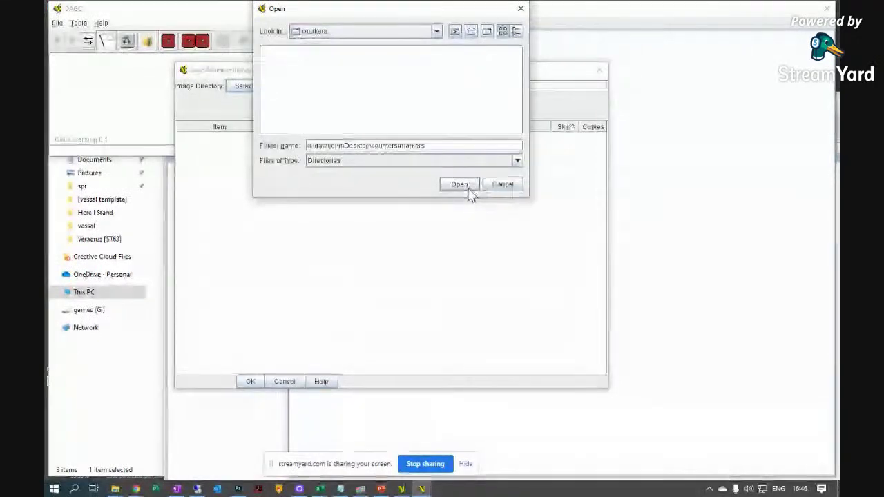
# - Confirm the markers image directory and add a Prototype trait named Marker to the multiple piece template
pyautogui.click(460, 185)
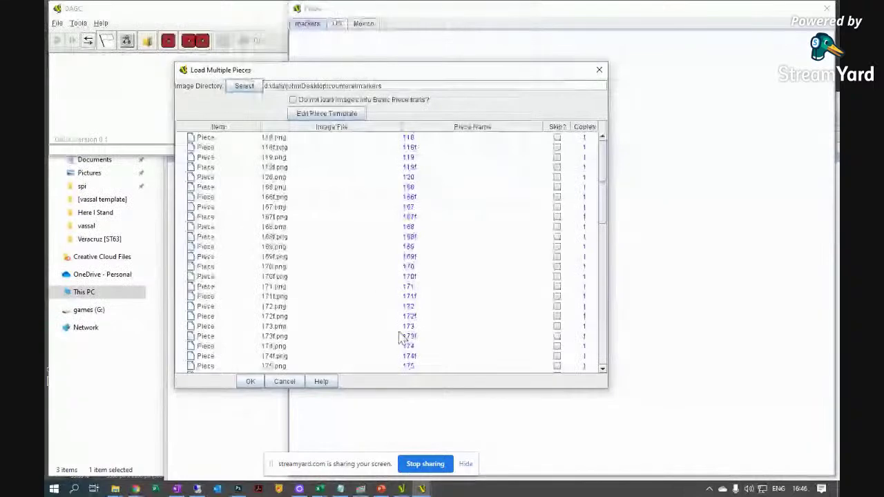
pyautogui.click(325, 114)
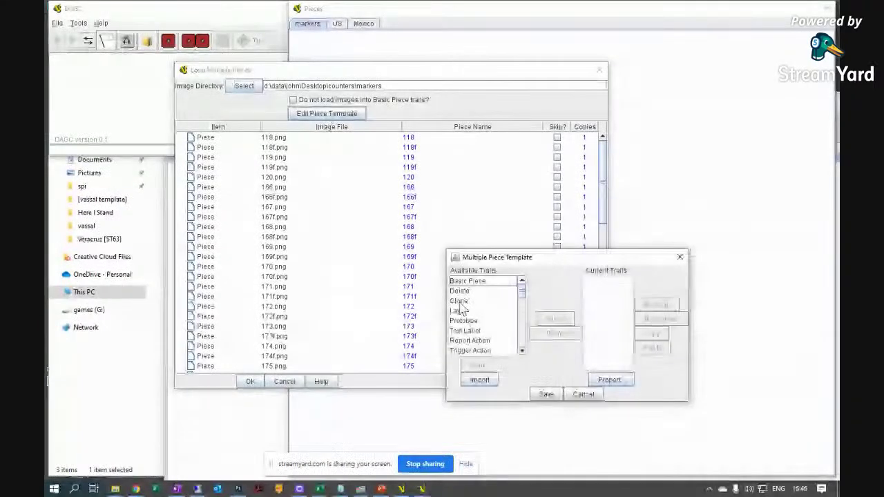
pyautogui.click(463, 321)
pyautogui.click(555, 318)
pyautogui.write('Marker')
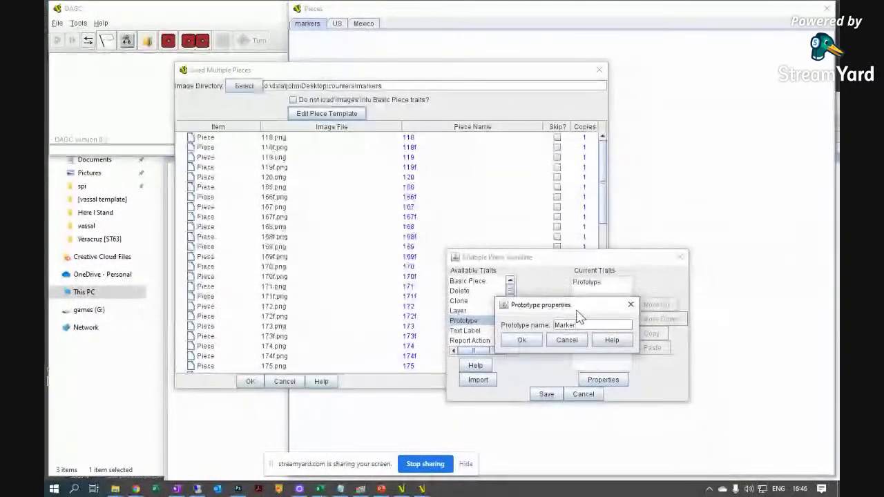
pyautogui.click(521, 339)
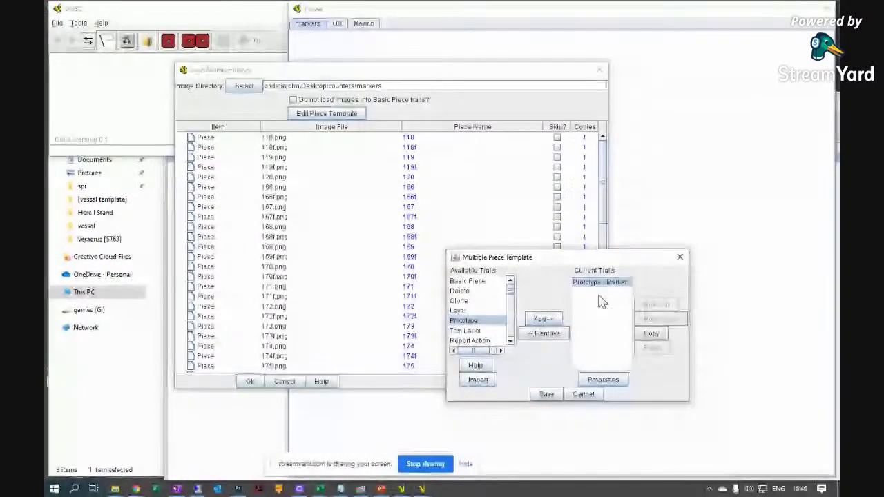
# - Add a Layer trait named Flip to the template, with activate command Flip on CTRL F and image name ending with f, and save the template
pyautogui.click(462, 312)
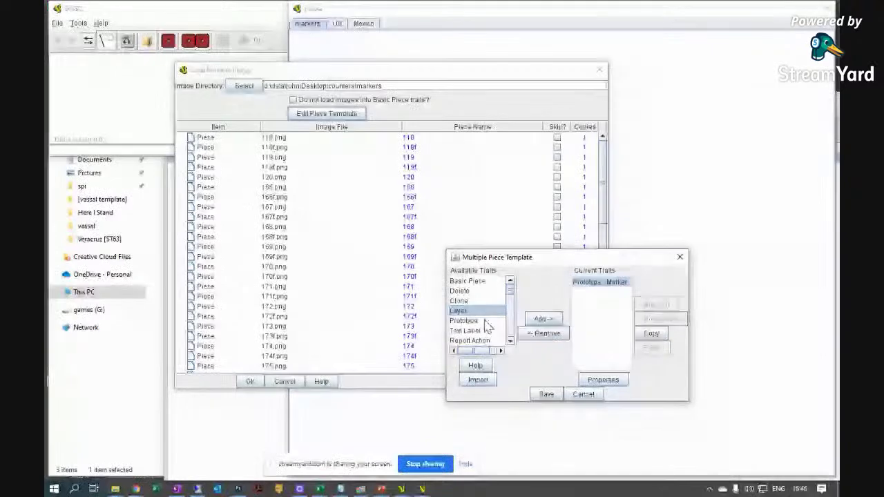
pyautogui.click(544, 320)
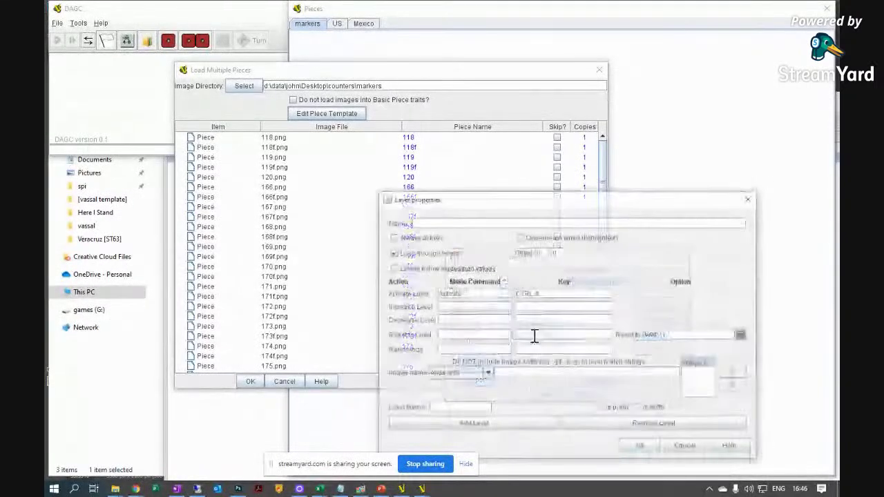
pyautogui.write('Flip')
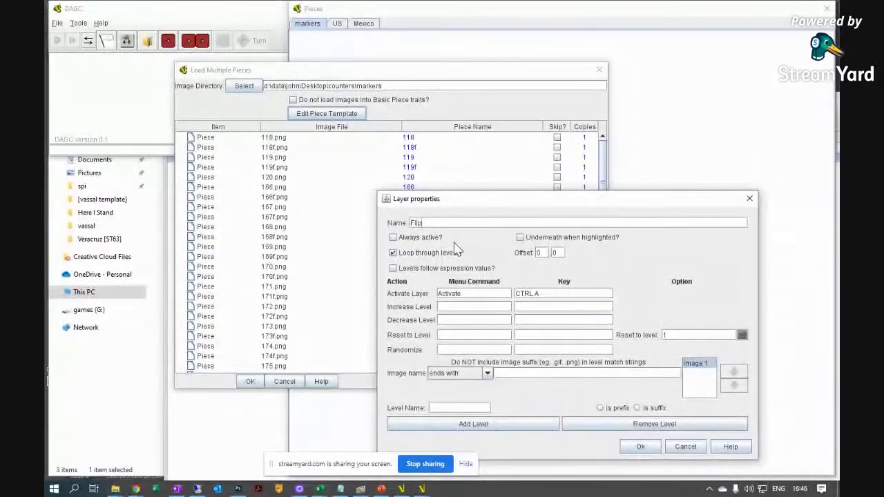
pyautogui.write('Flip')
pyautogui.press('Tab')
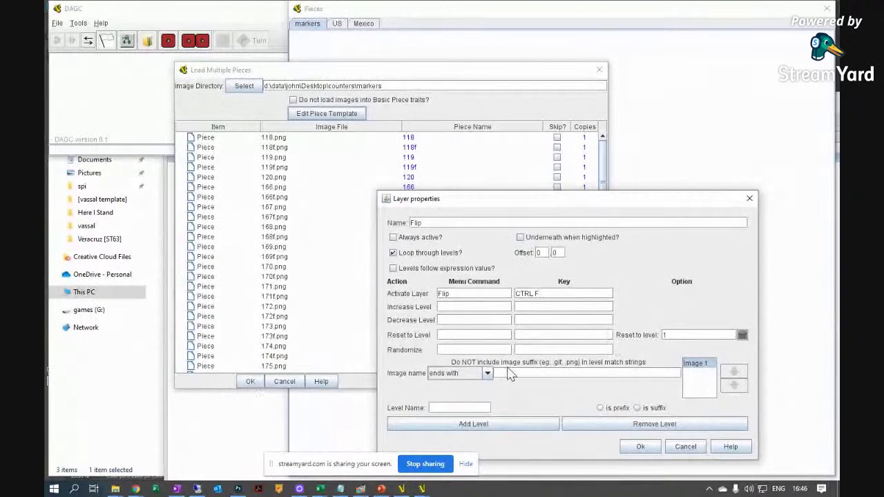
pyautogui.click(583, 373)
pyautogui.write('f')
pyautogui.click(646, 447)
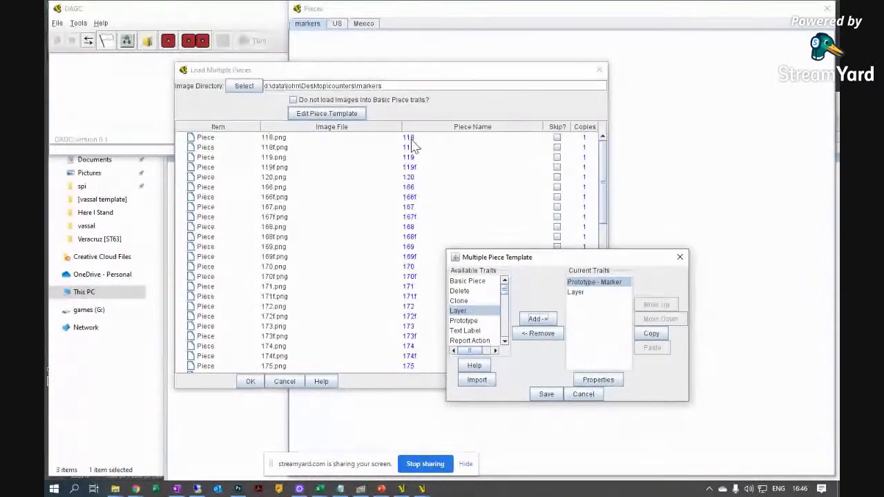
pyautogui.click(545, 394)
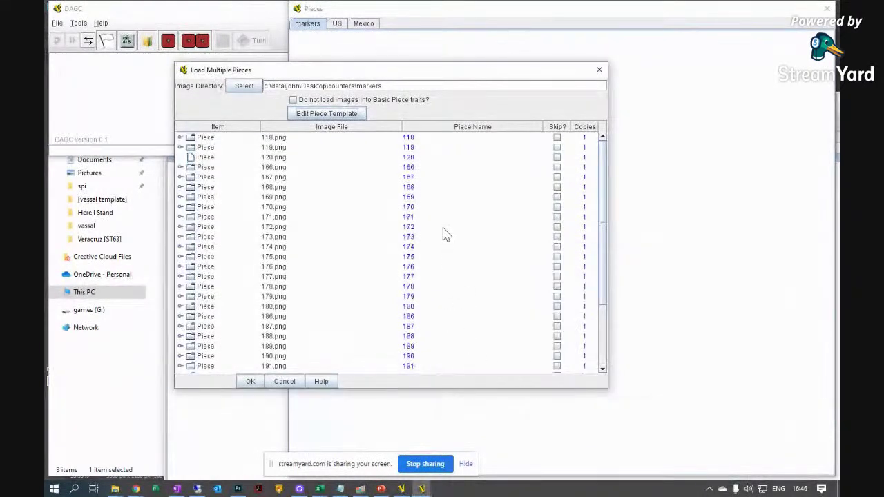
# - Check the Flip layer image of piece 118 and load all the listed pieces into the markers panel
pyautogui.click(180, 138)
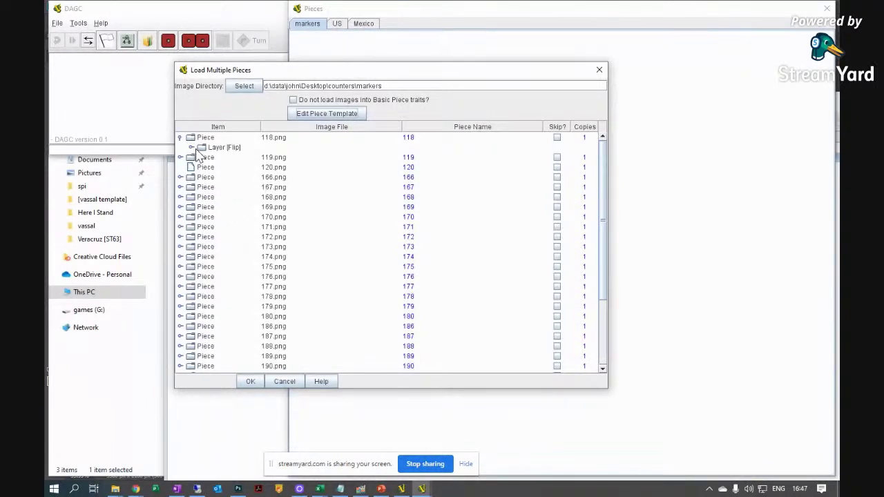
pyautogui.click(192, 148)
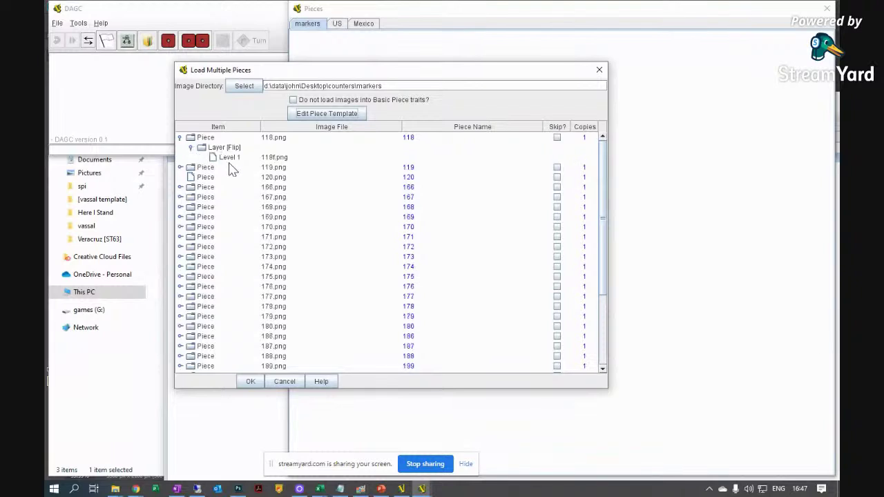
pyautogui.click(282, 159)
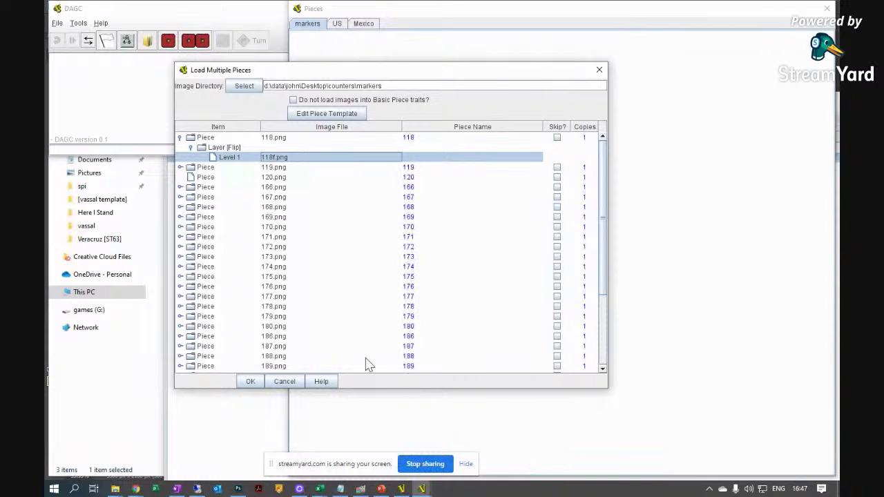
pyautogui.click(251, 383)
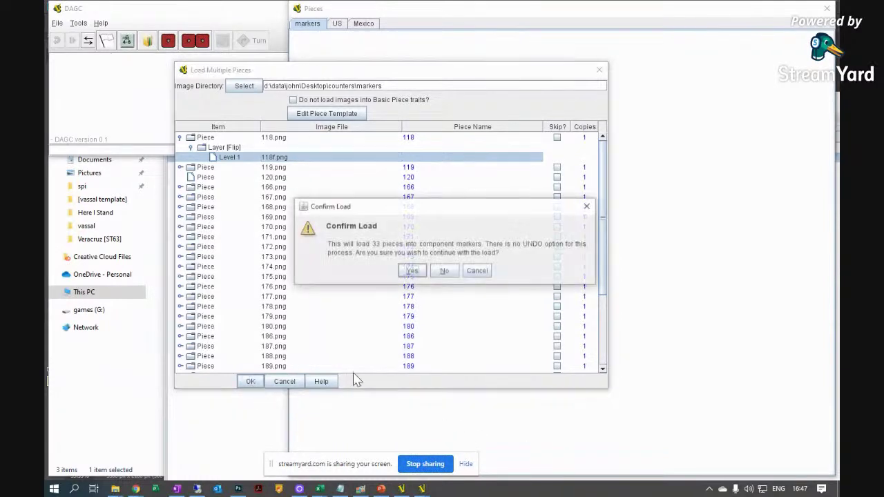
pyautogui.click(412, 272)
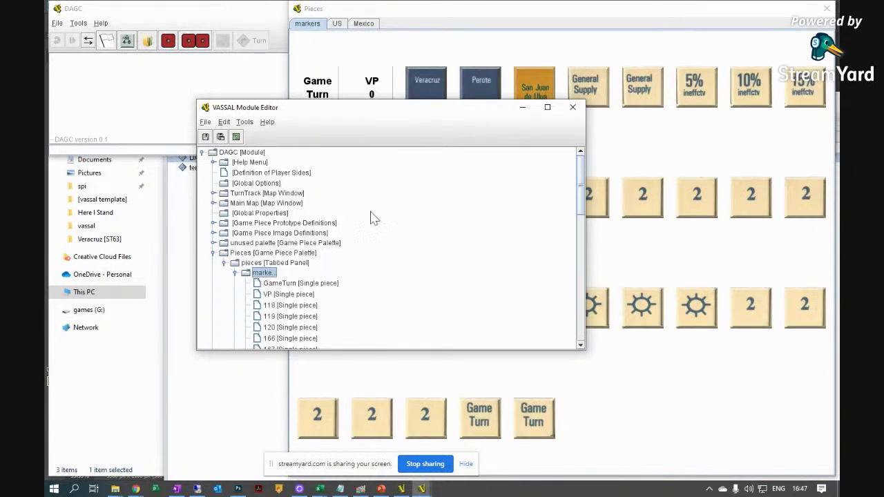
# - Collapse the markers panel and start adding multiple pieces to the US panel, choosing the us folder inside counters as image directory
pyautogui.click(236, 274)
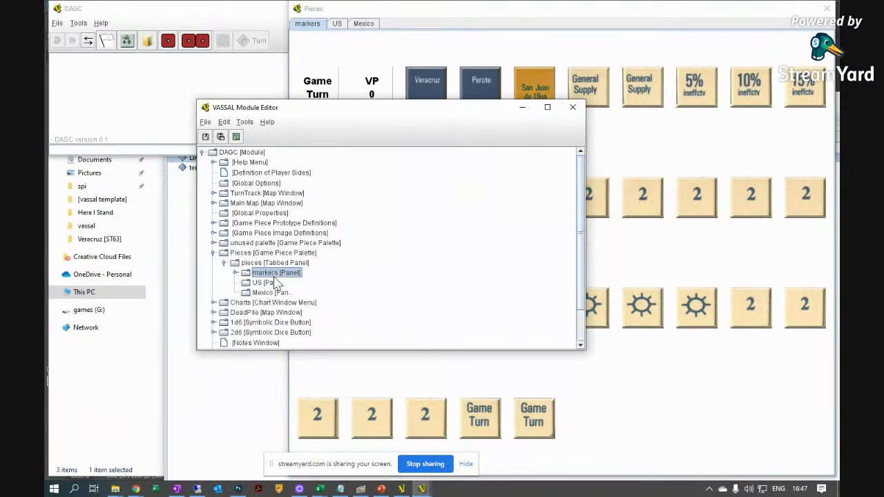
pyautogui.click(275, 283)
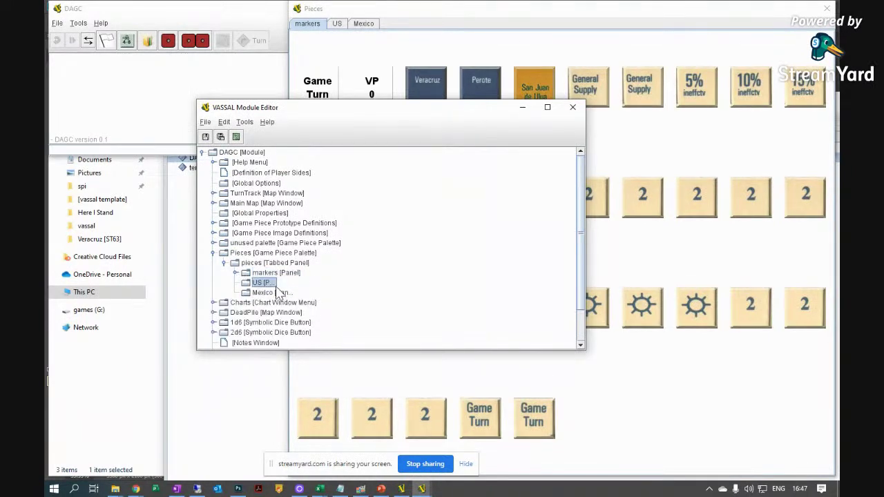
pyautogui.rightClick(269, 286)
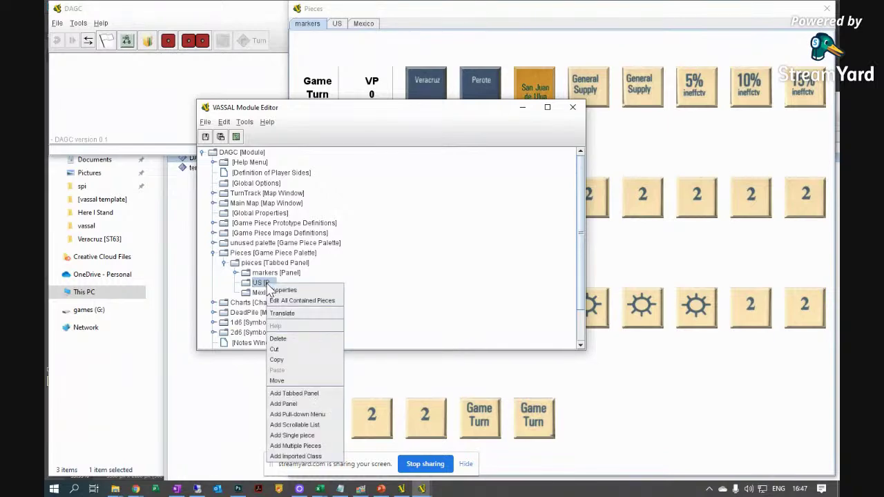
pyautogui.click(325, 448)
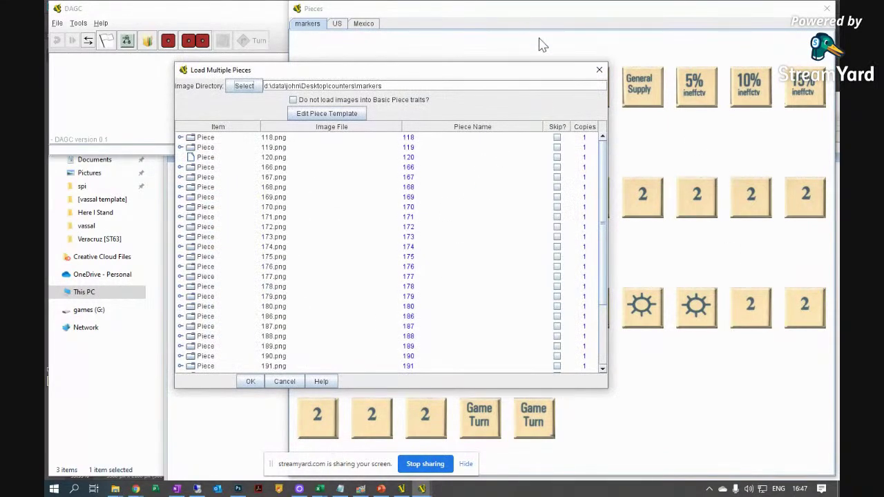
pyautogui.click(244, 85)
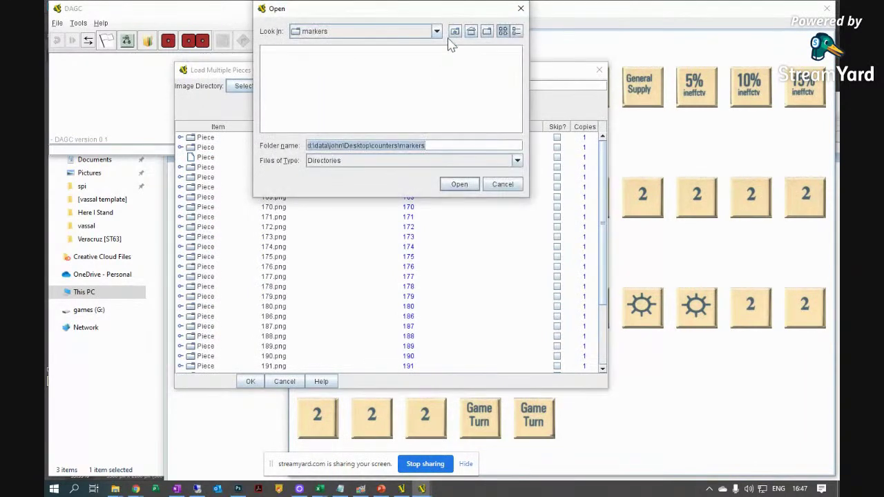
pyautogui.click(456, 33)
pyautogui.doubleClick(271, 75)
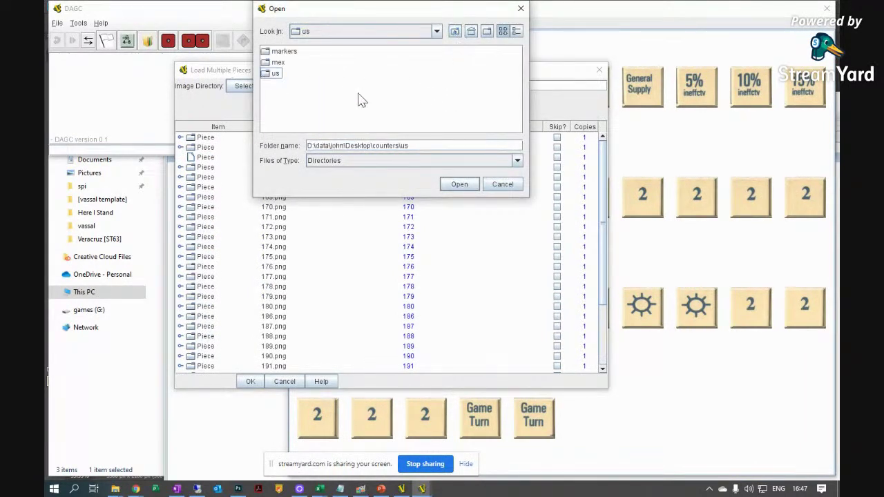
pyautogui.click(459, 184)
# - Change the piece template's prototype to Counter-Soviet and load the listed pieces into the US panel
pyautogui.click(328, 114)
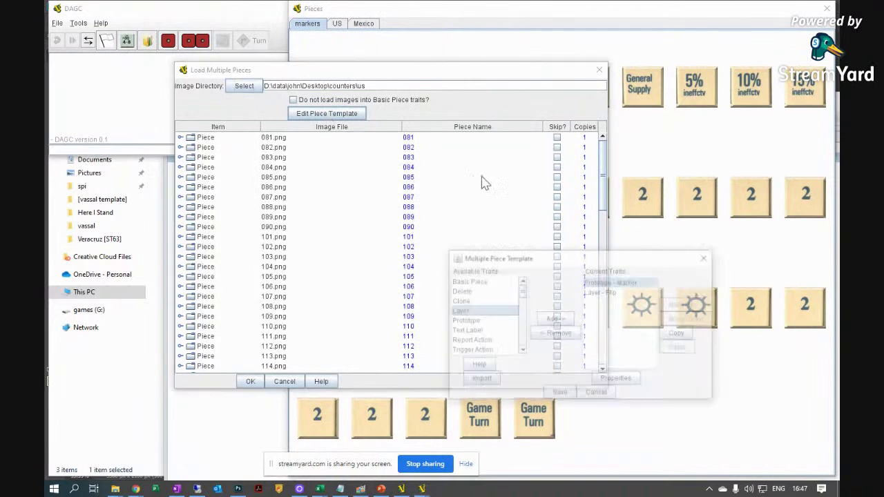
pyautogui.doubleClick(612, 283)
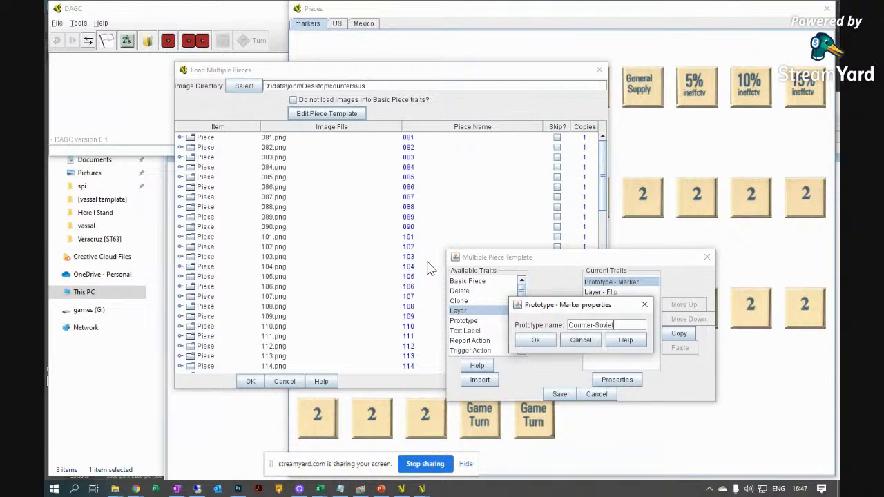
pyautogui.click(535, 340)
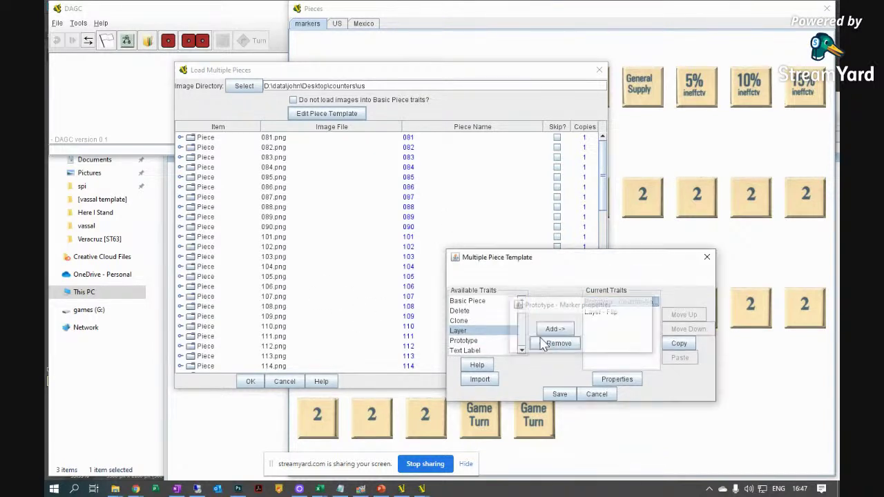
pyautogui.click(560, 394)
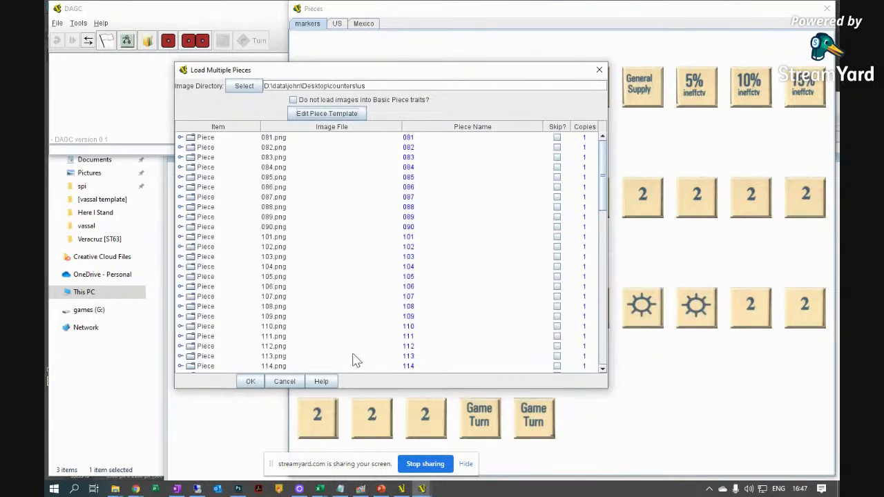
pyautogui.click(250, 381)
pyautogui.click(412, 269)
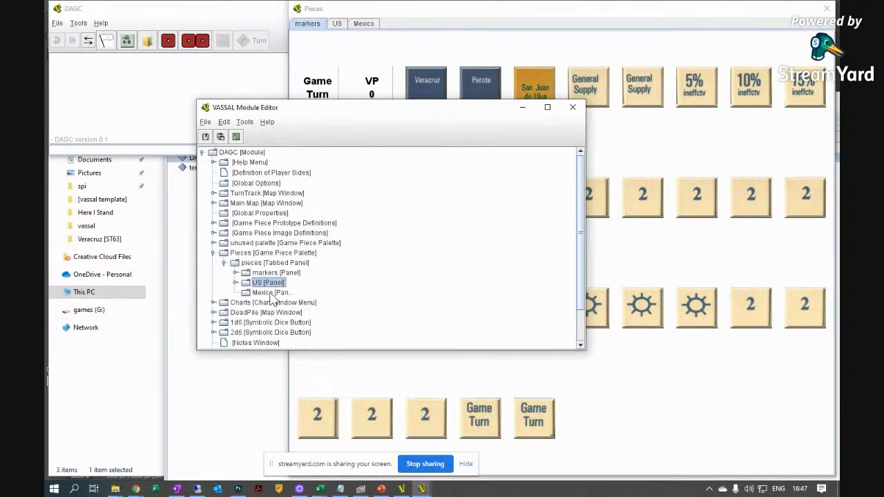
# - Start adding multiple pieces to the Mexico panel, choosing the mex folder inside counters as image directory
pyautogui.rightClick(269, 293)
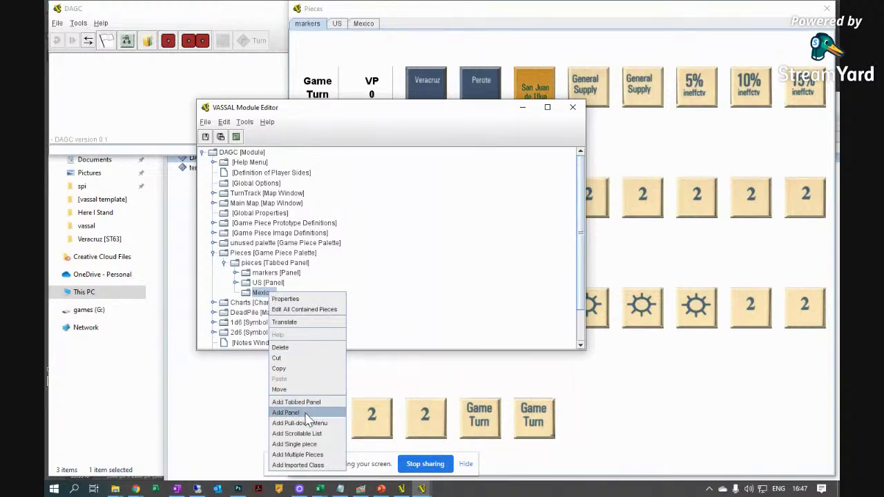
pyautogui.click(316, 454)
pyautogui.click(243, 86)
pyautogui.click(456, 32)
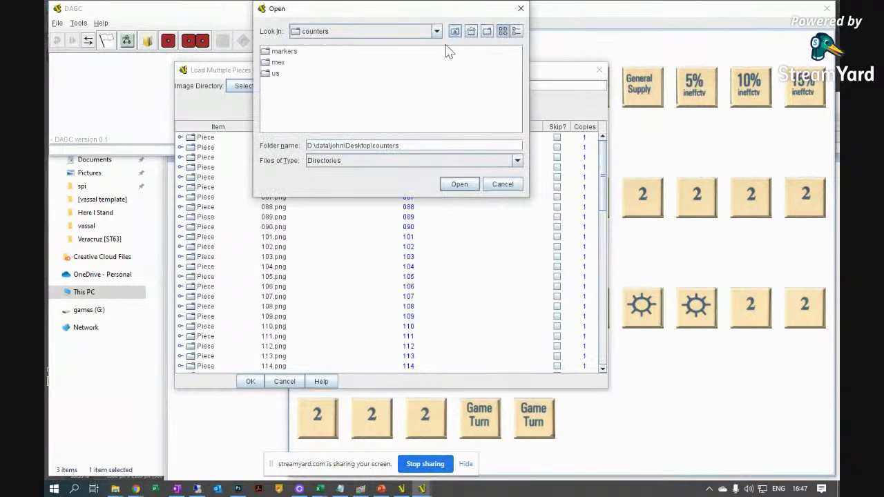
pyautogui.doubleClick(278, 63)
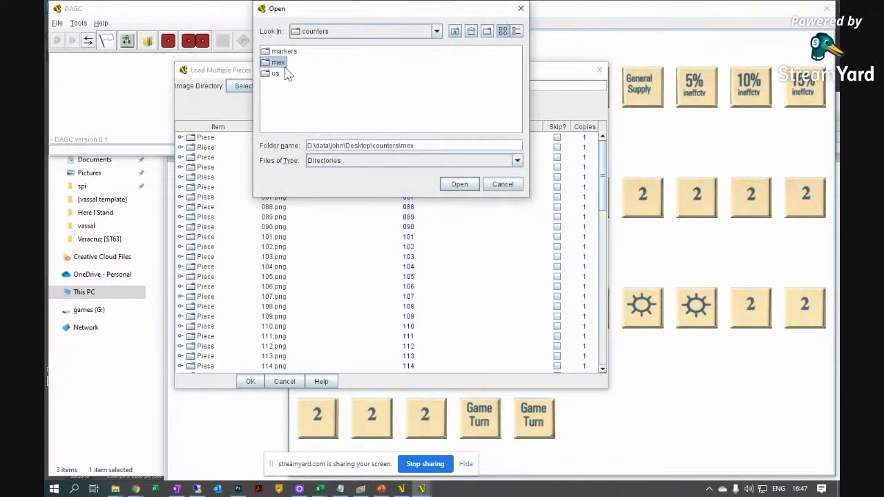
pyautogui.click(458, 186)
# - Change the piece template's prototype to Counter-German and load the listed pieces into the Mexico panel
pyautogui.click(316, 113)
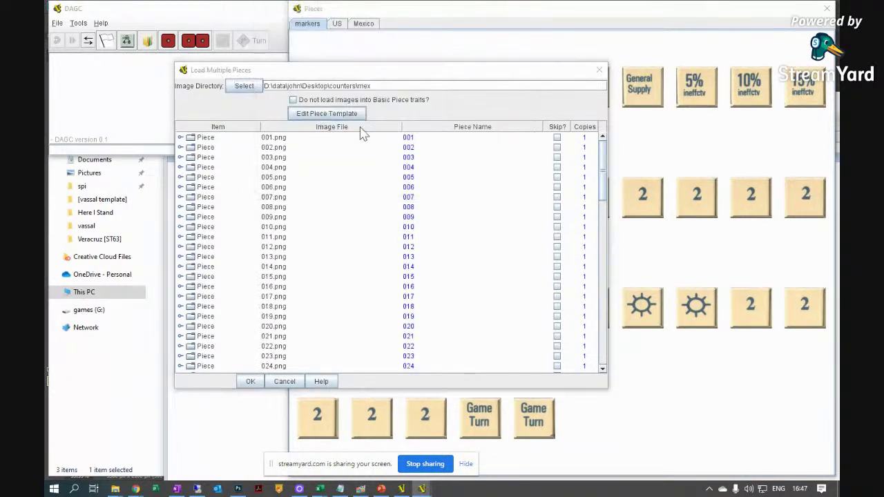
pyautogui.doubleClick(619, 311)
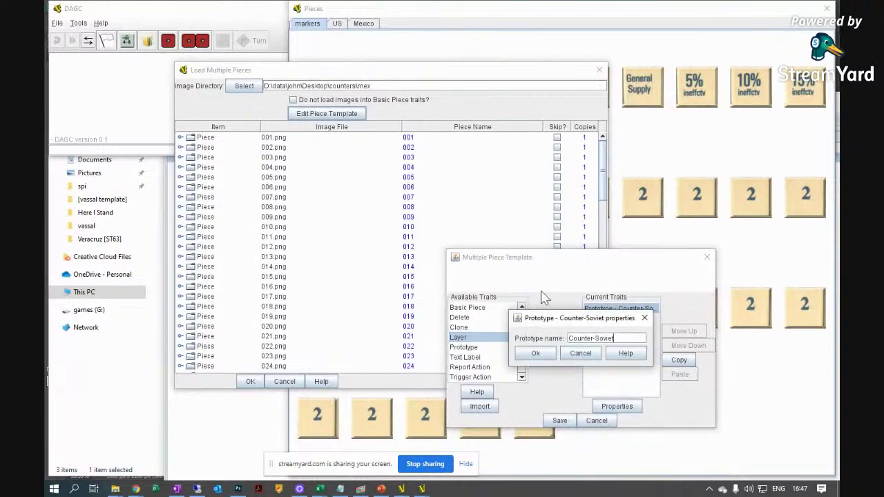
pyautogui.tripleClick(600, 339)
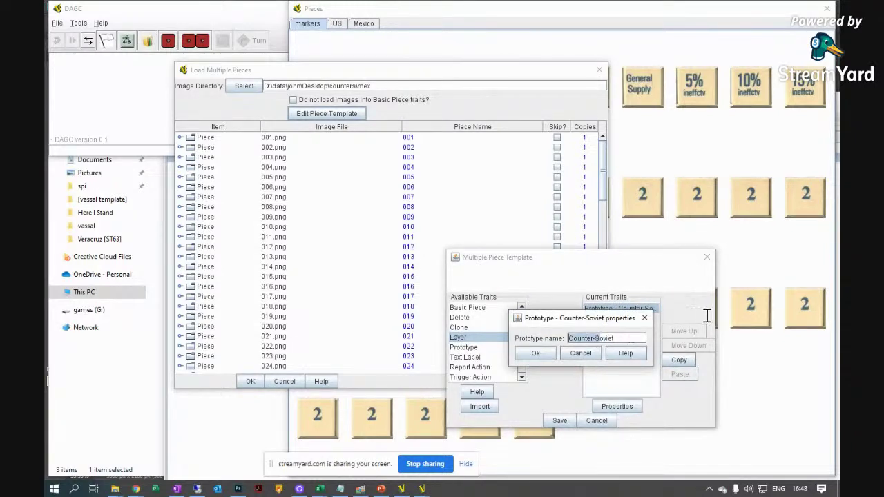
pyautogui.click(569, 339)
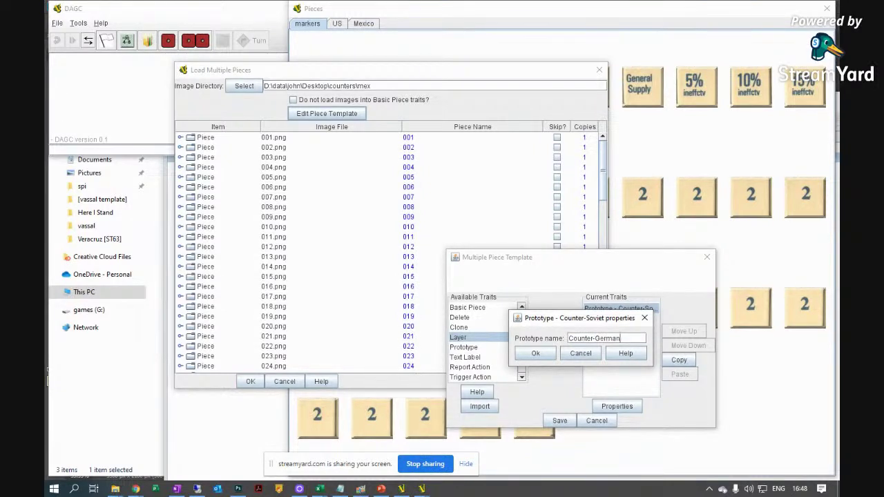
pyautogui.click(533, 355)
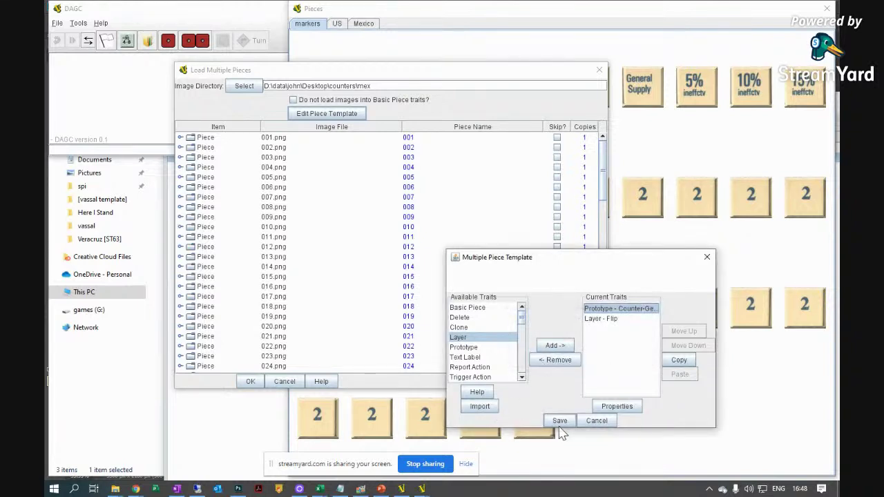
pyautogui.click(559, 421)
pyautogui.click(250, 382)
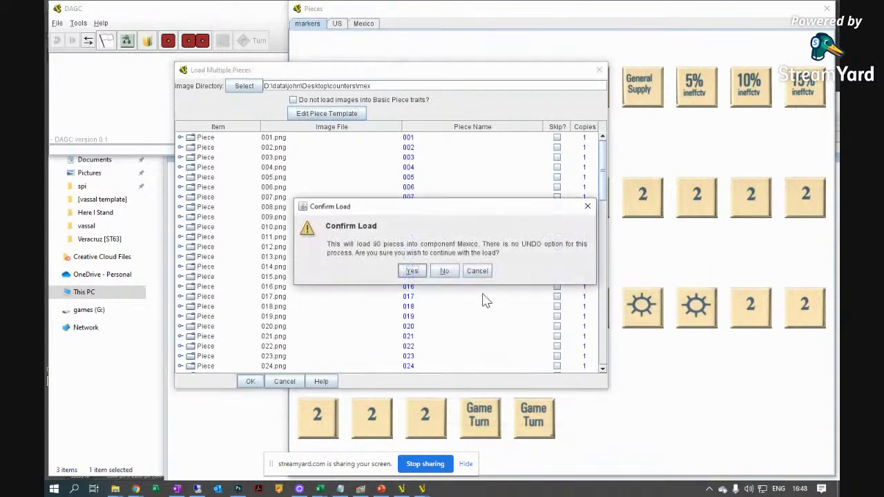
pyautogui.click(415, 270)
pyautogui.click(523, 105)
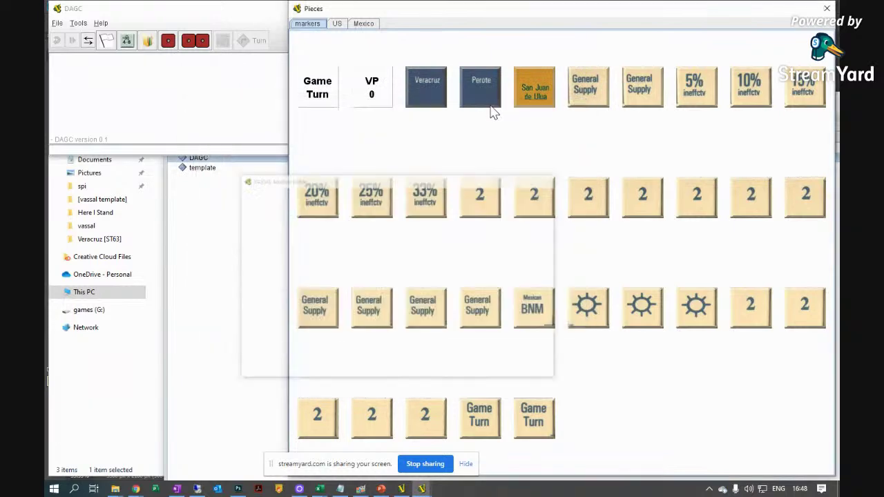
# - Look over the loaded counters in the Mexico, US and markers panels of the Pieces window
pyautogui.click(364, 22)
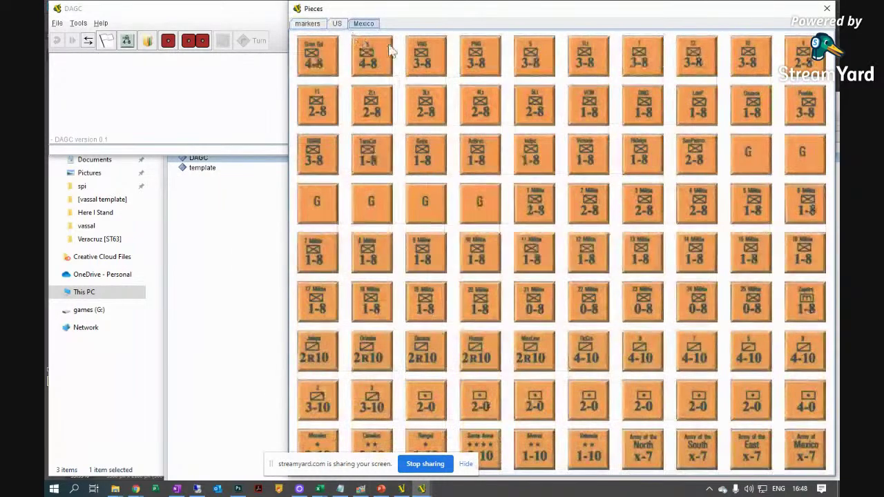
pyautogui.click(335, 24)
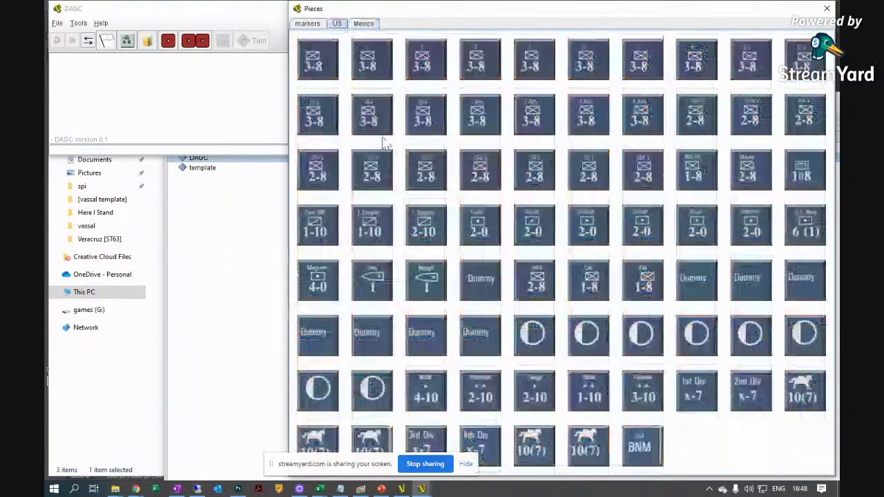
pyautogui.click(310, 26)
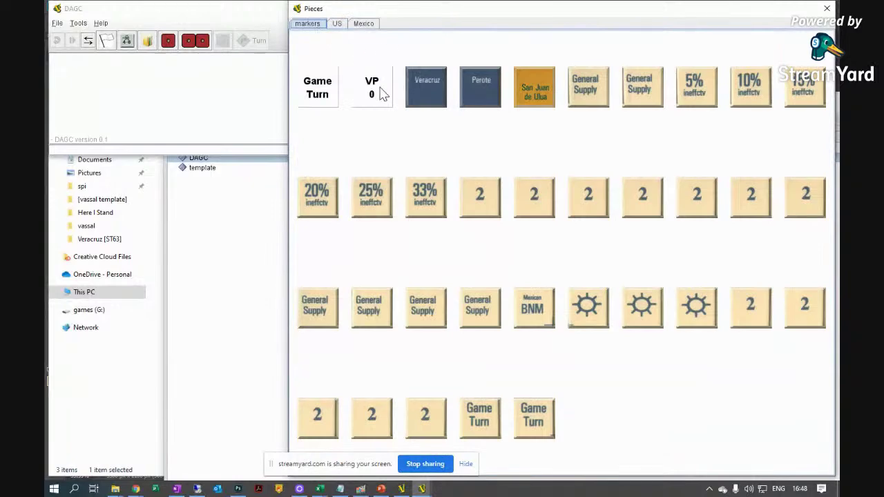
# - Test the Flip layer on the 20 Militia counter in the Mexico panel by flipping it over and back
pyautogui.click(364, 23)
pyautogui.click(482, 303)
pyautogui.rightClick(481, 299)
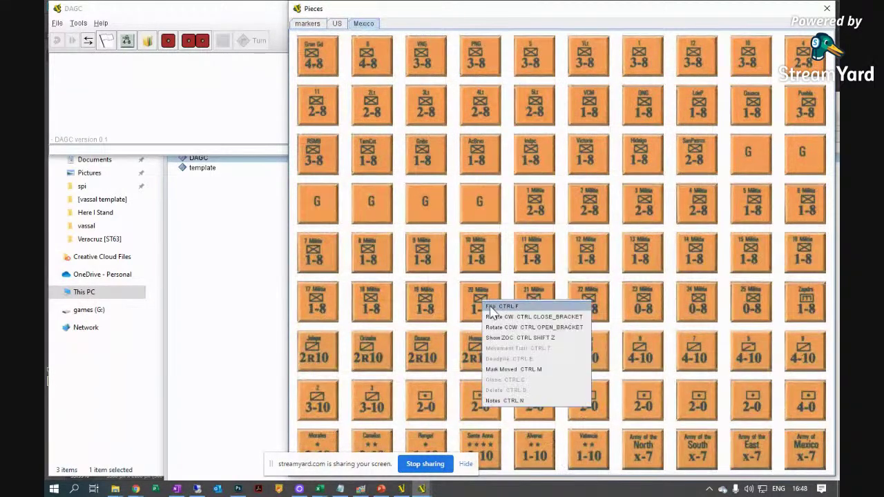
pyautogui.click(501, 307)
pyautogui.rightClick(480, 299)
pyautogui.click(500, 308)
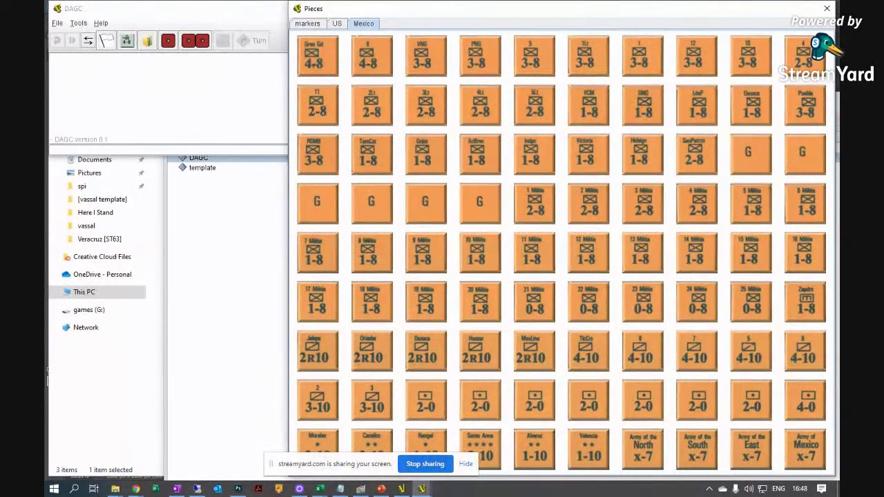
# - Show the US panel and reposition the Pieces window to inspect its counters
pyautogui.moveTo(529, 9); pyautogui.dragTo(383, 44)
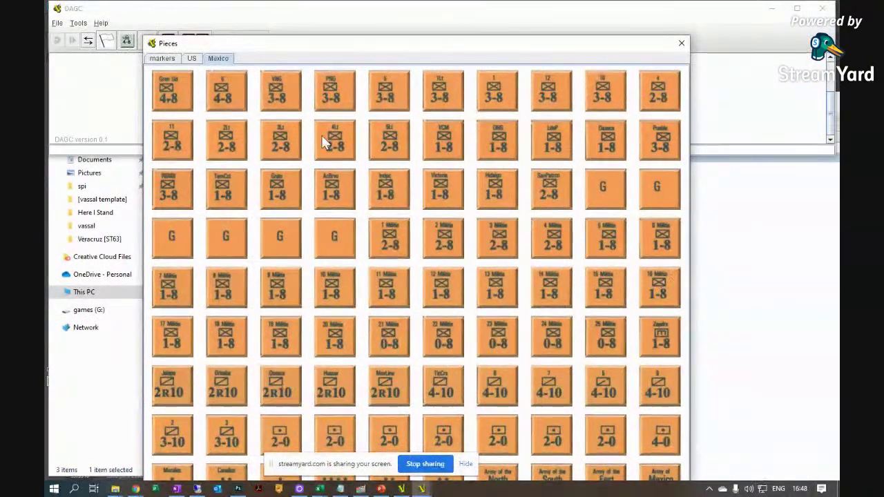
pyautogui.click(193, 59)
pyautogui.moveTo(252, 46); pyautogui.dragTo(417, 27)
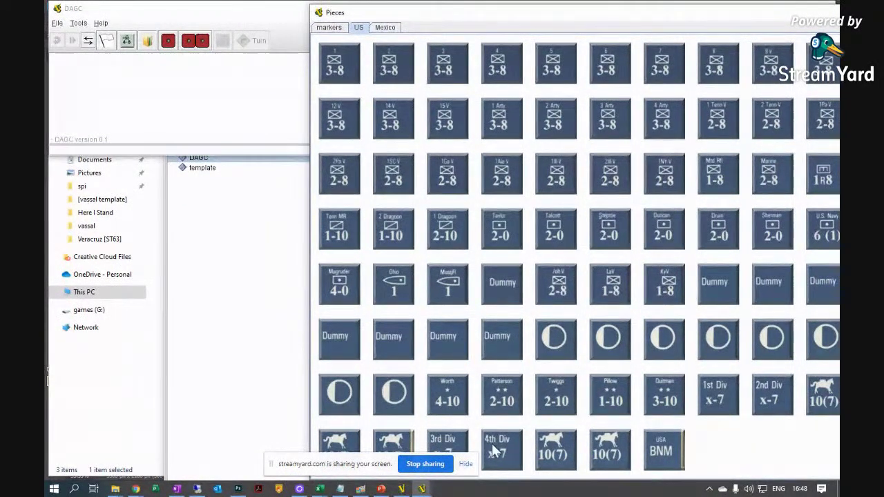
pyautogui.moveTo(466, 15); pyautogui.dragTo(333, 34)
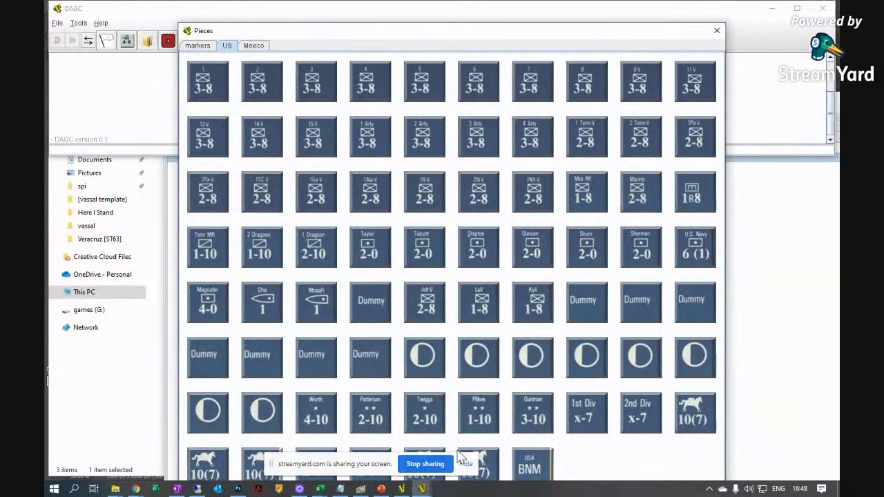
# - Switch to GIMP, hide and reshow the front layer group to view the counter backs, and show the grid layer
pyautogui.moveTo(361, 490)
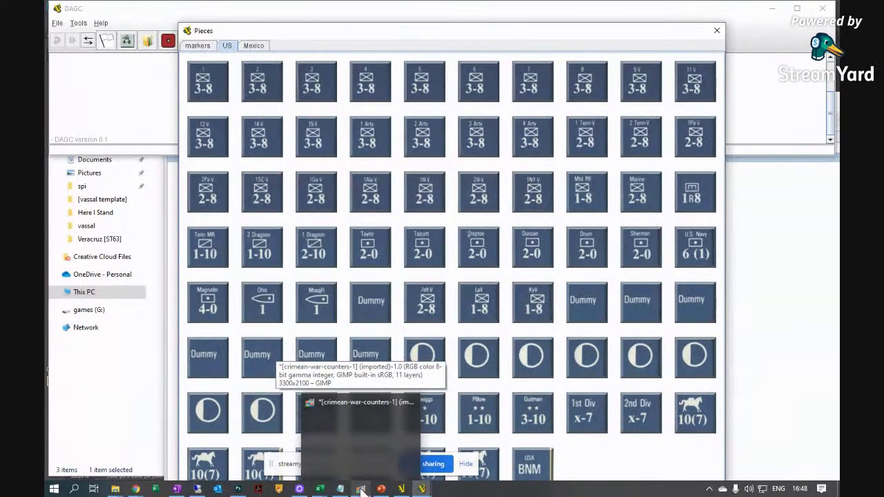
pyautogui.click(361, 489)
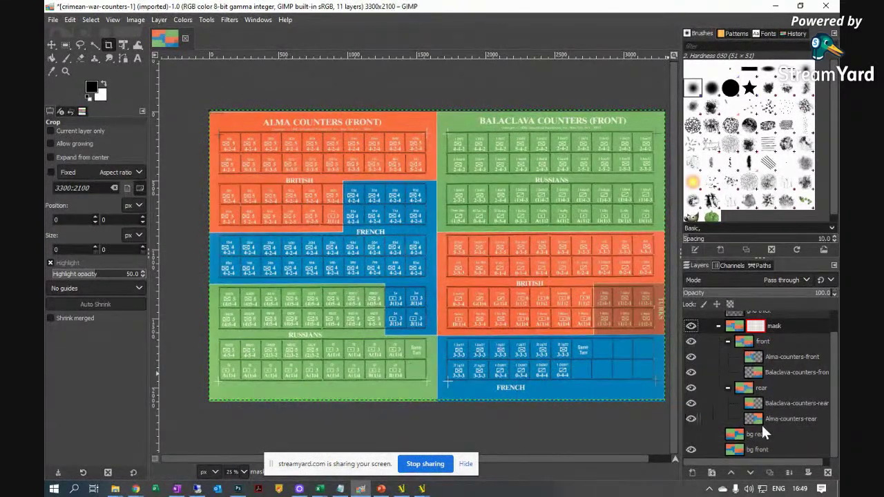
pyautogui.click(692, 342)
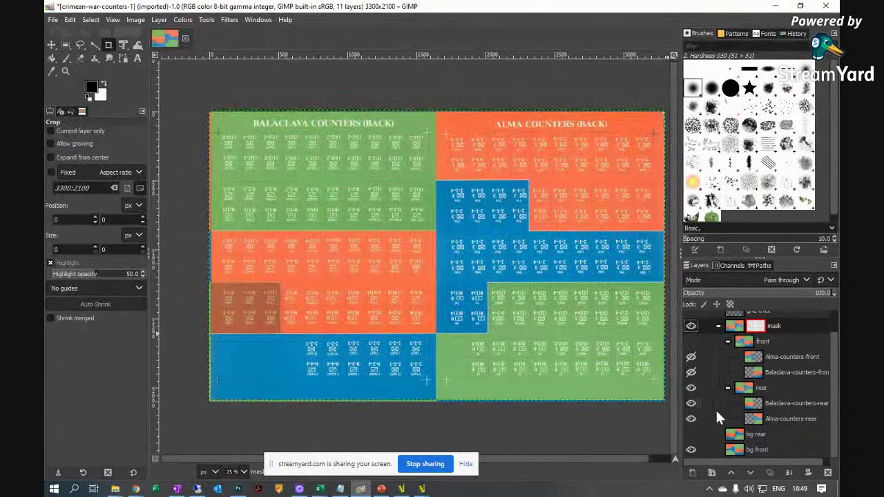
pyautogui.click(691, 342)
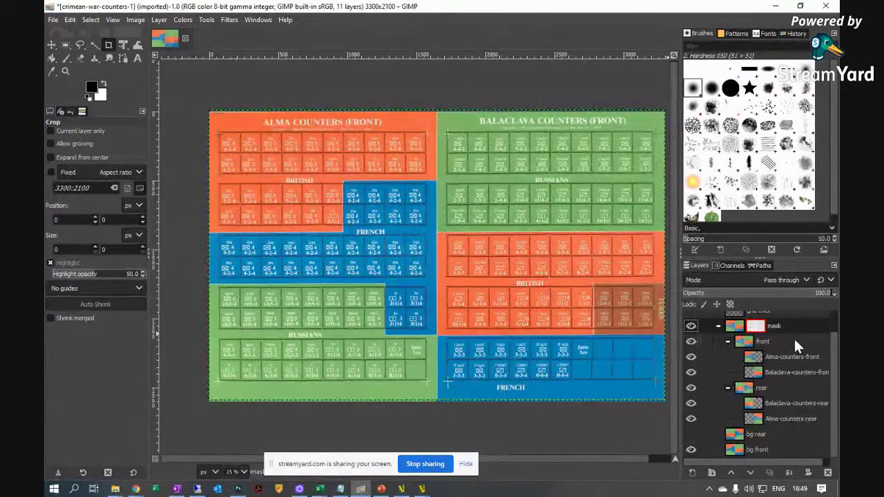
pyautogui.scroll(1, 791, 377)
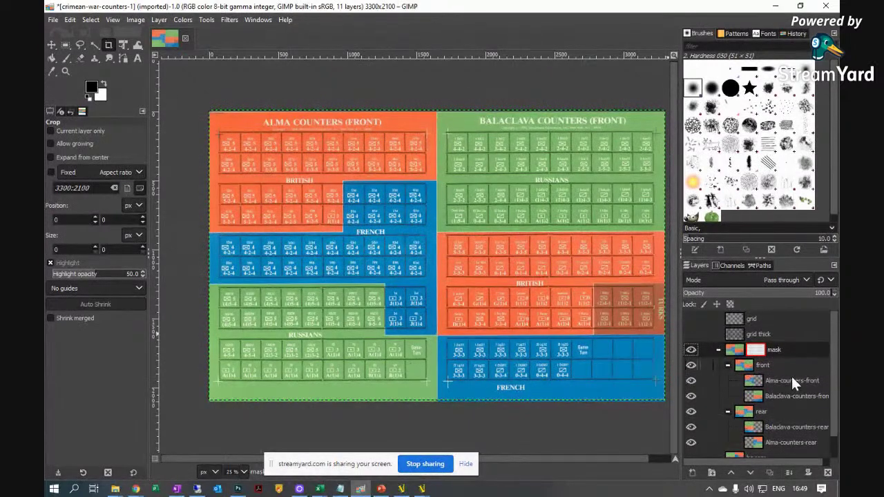
pyautogui.click(691, 318)
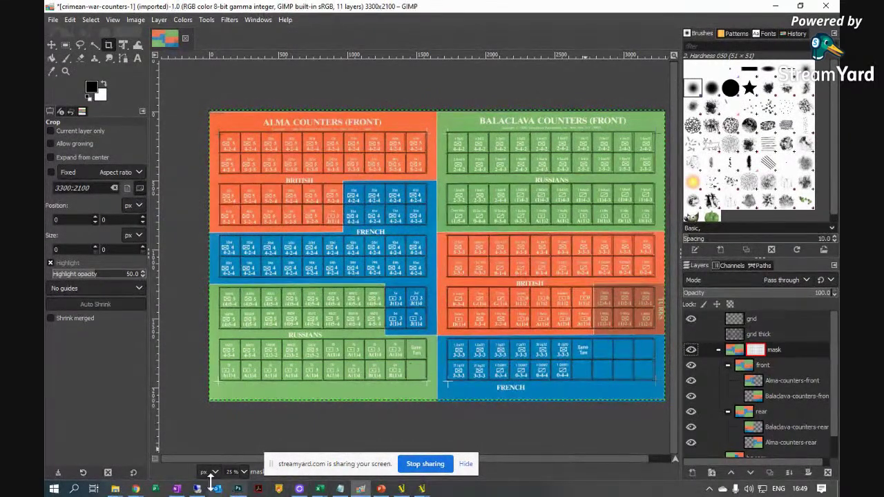
# - Switch to File Explorer, examine the counter images in the mex folder inside counters, and return to GIMP
pyautogui.moveTo(115, 489)
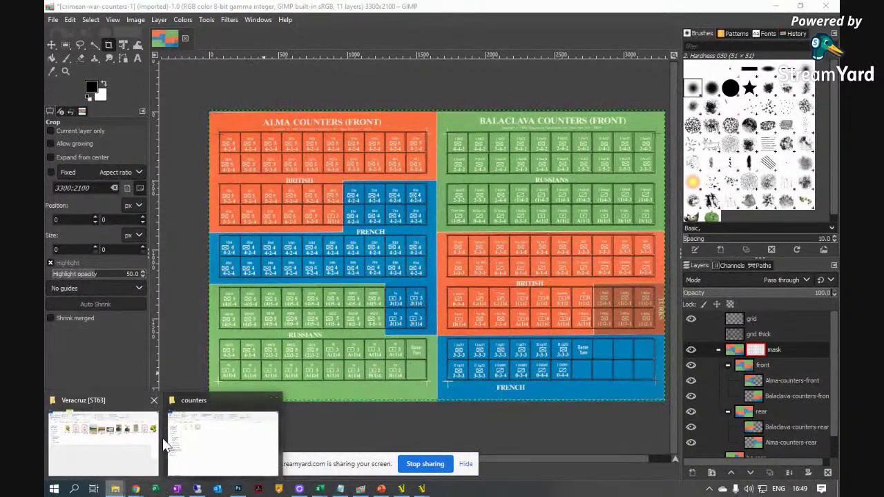
pyautogui.click(215, 448)
pyautogui.doubleClick(218, 129)
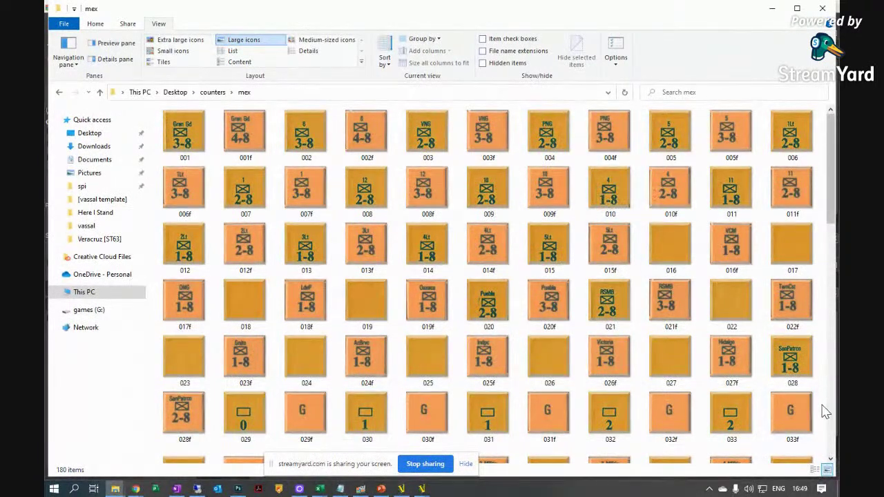
pyautogui.click(774, 9)
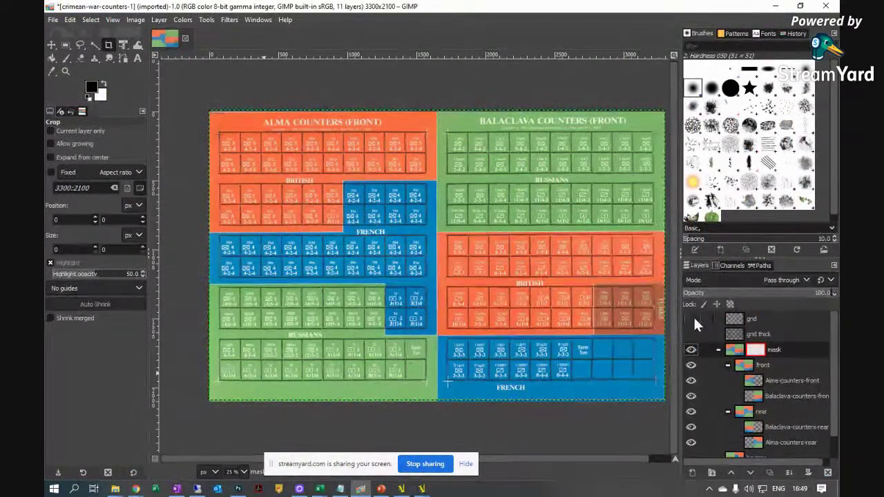
# - Enable the layer mask on the mask group to compare the counter sheet, and disable it again
pyautogui.rightClick(759, 352)
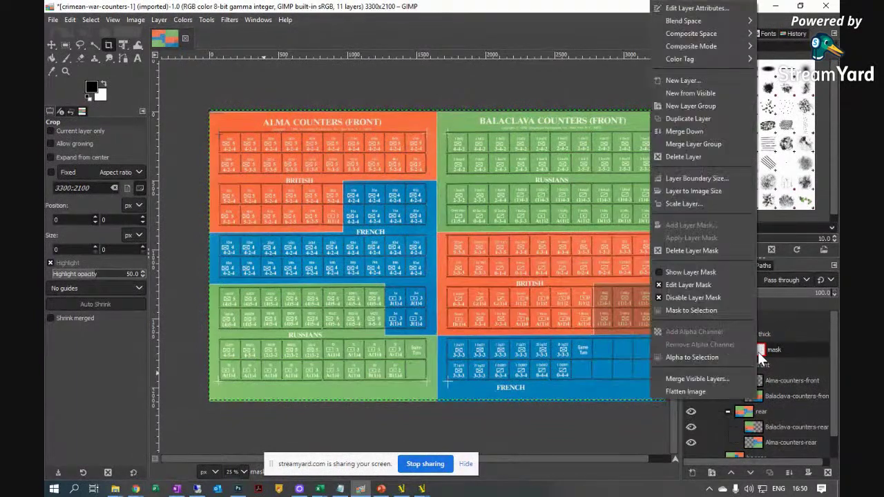
pyautogui.click(702, 297)
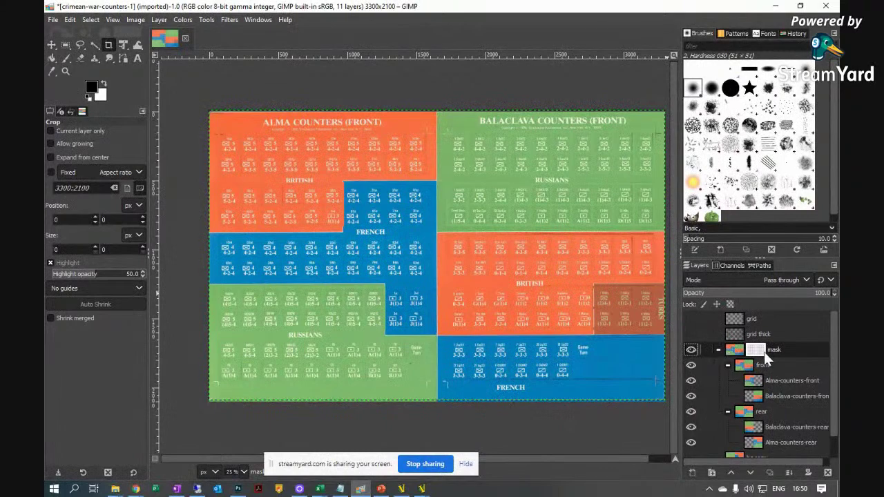
pyautogui.rightClick(763, 351)
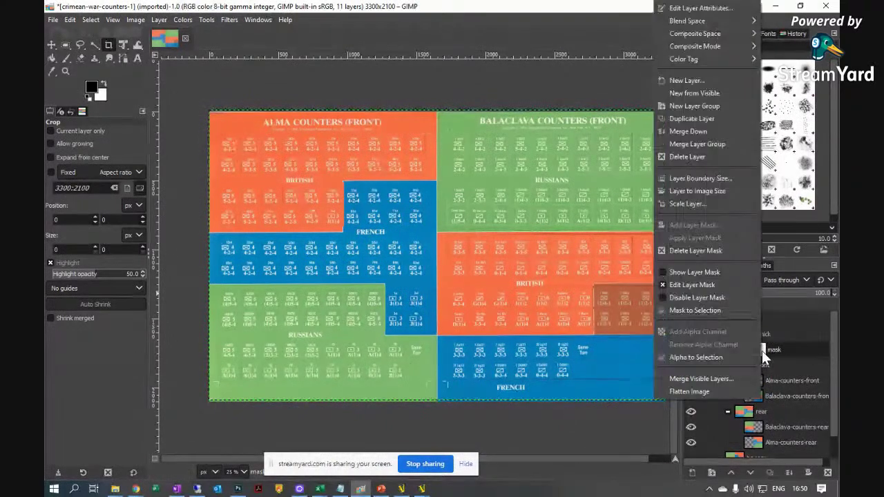
pyautogui.click(695, 298)
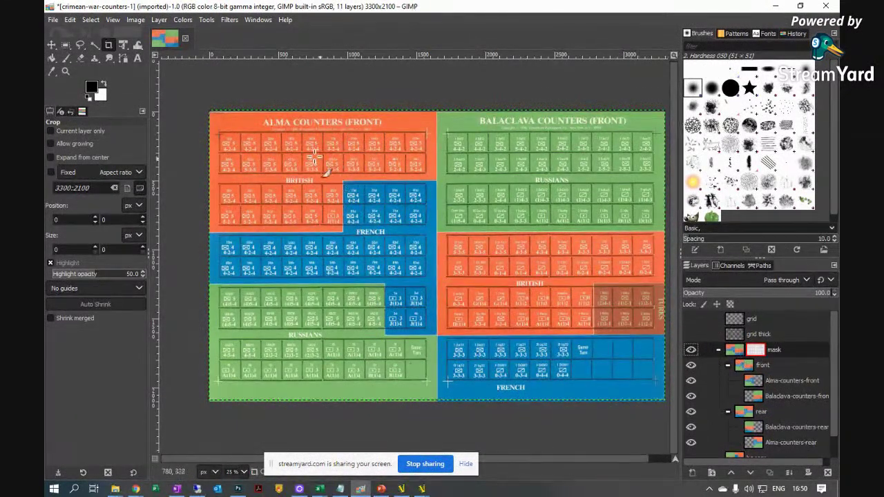
# - Briefly show the grid thick layer over the sheet, and enable the mask group's layer mask
pyautogui.click(688, 333)
pyautogui.click(693, 332)
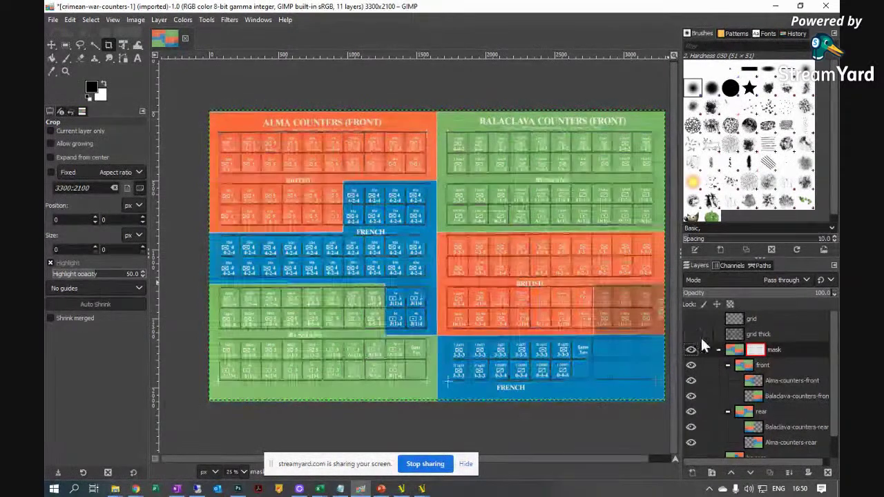
pyautogui.rightClick(754, 351)
pyautogui.click(692, 297)
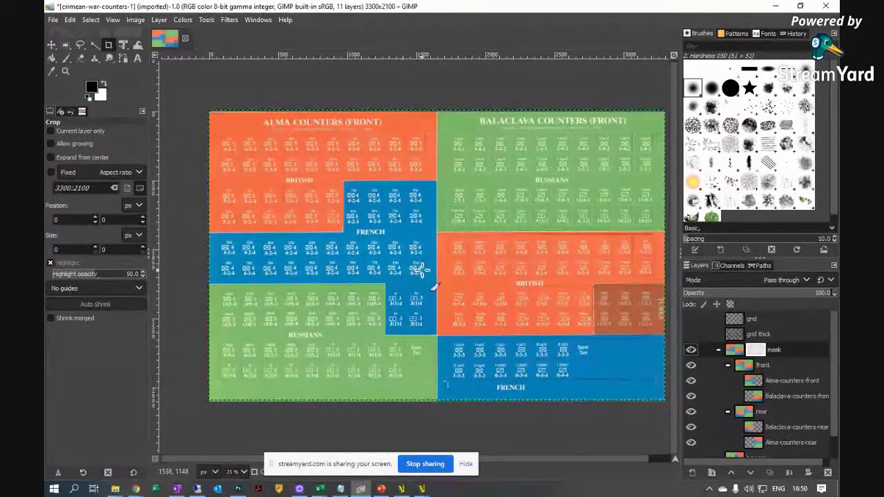
# - Hide and reshow the mask group to compare the plain colour background with the masked counter artwork
pyautogui.click(691, 350)
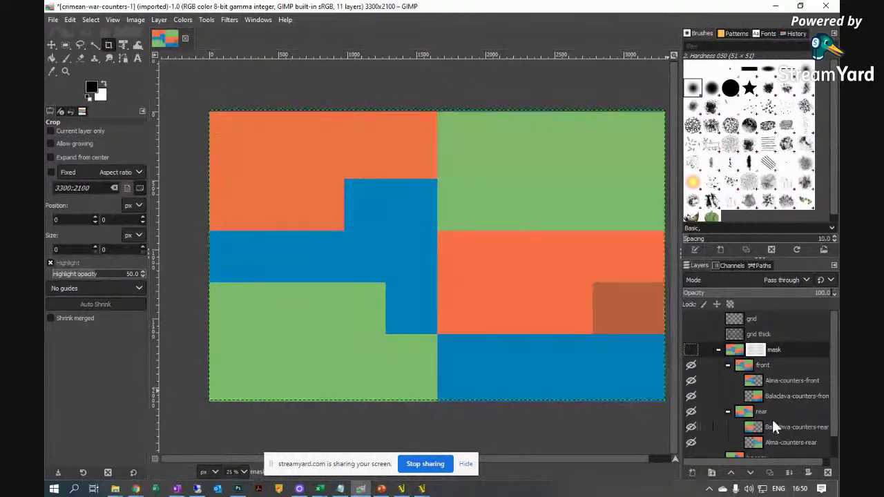
pyautogui.scroll(-1, 759, 415)
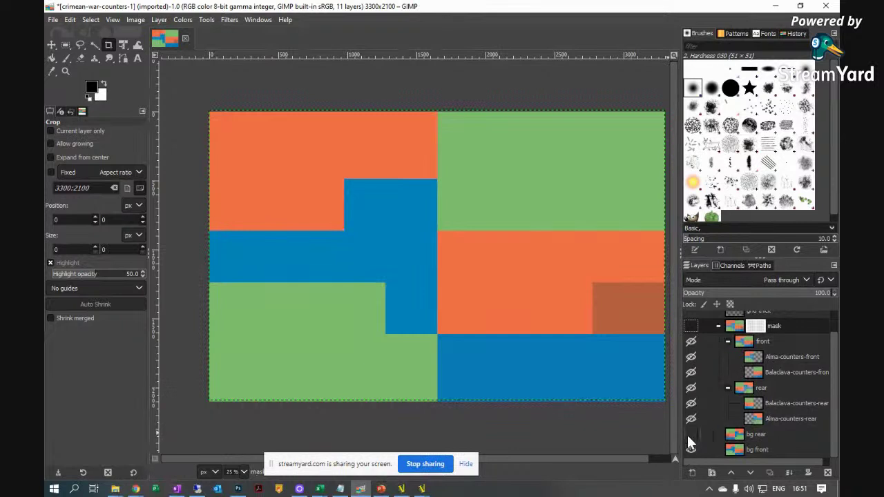
pyautogui.click(689, 343)
pyautogui.click(691, 325)
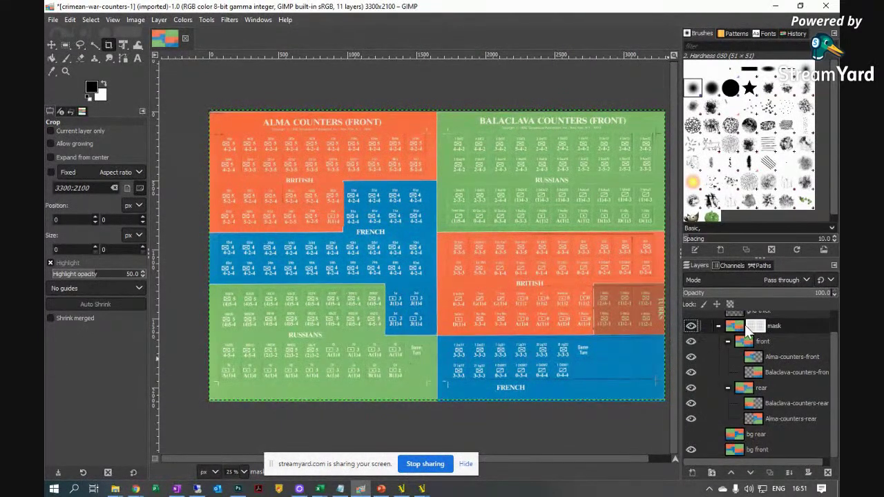
pyautogui.click(690, 327)
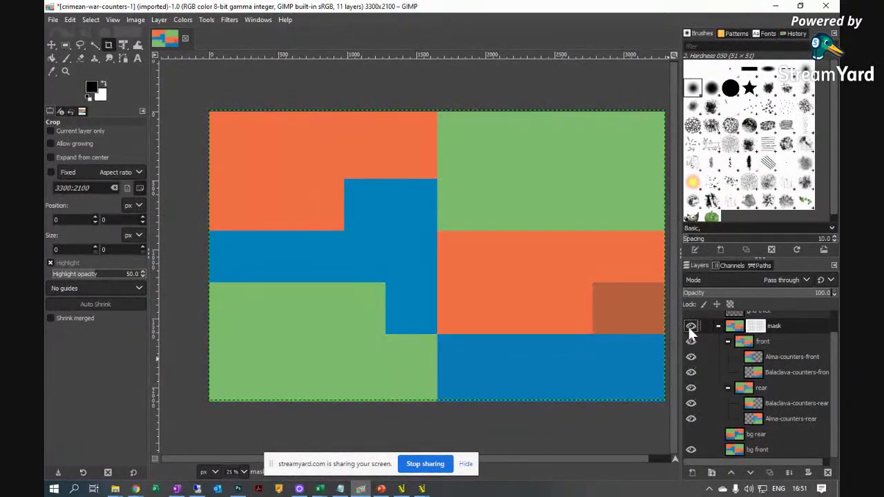
pyautogui.click(691, 328)
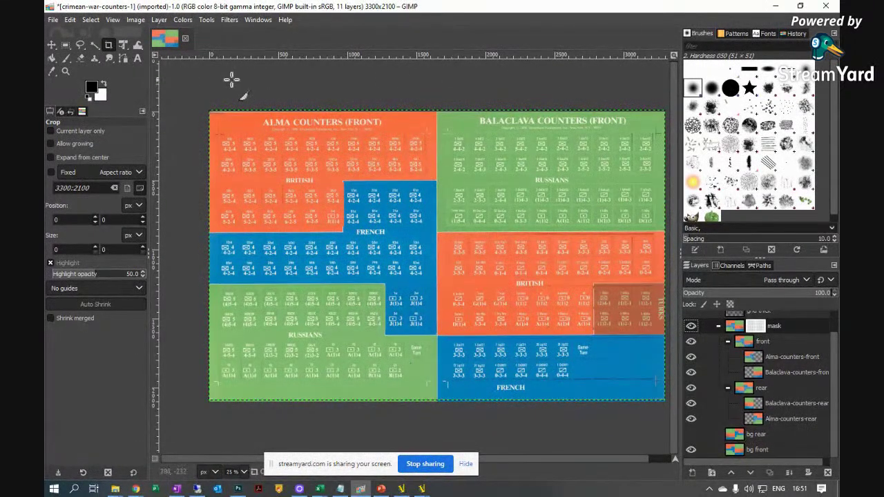
pyautogui.click(49, 19)
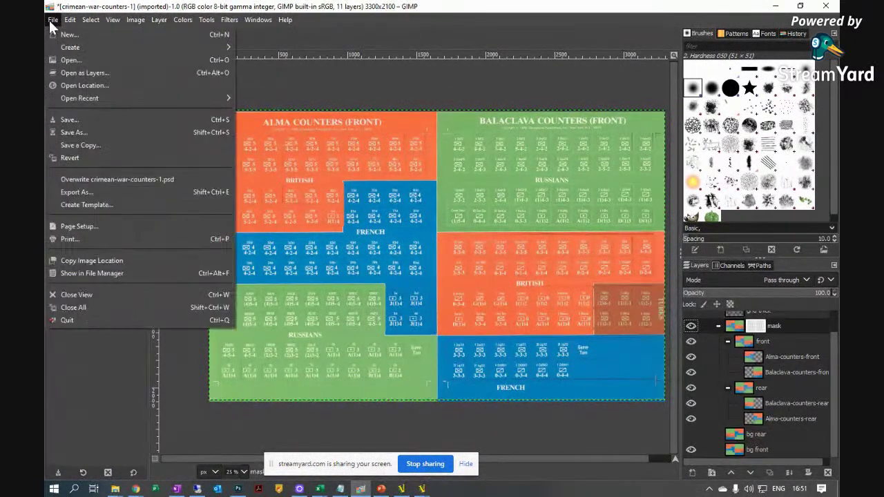
pyautogui.click(91, 141)
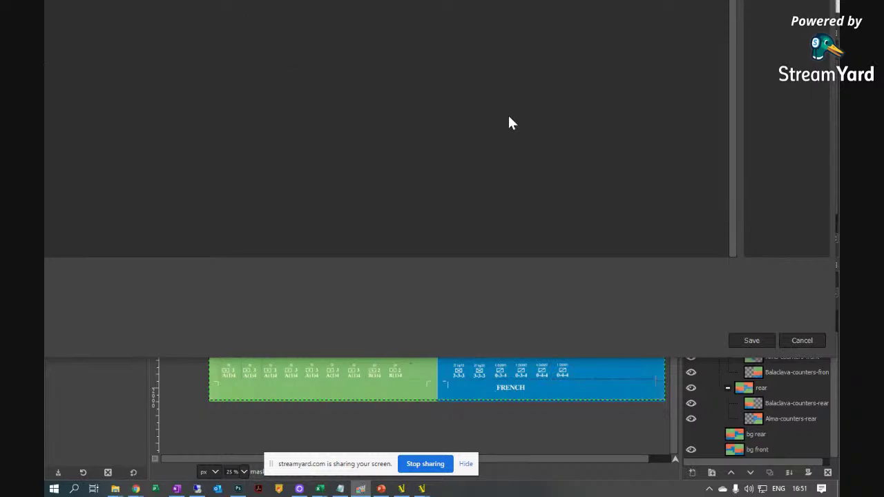
pyautogui.click(801, 340)
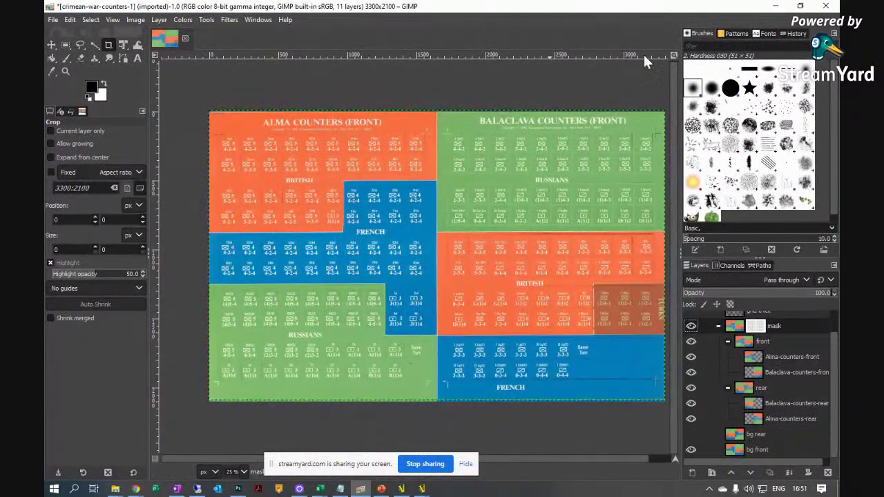
# - Switch to the VASSAL DAGC module, start a Free Setup game, and place US counter 102 on the map in hex 1102
pyautogui.moveTo(319, 488)
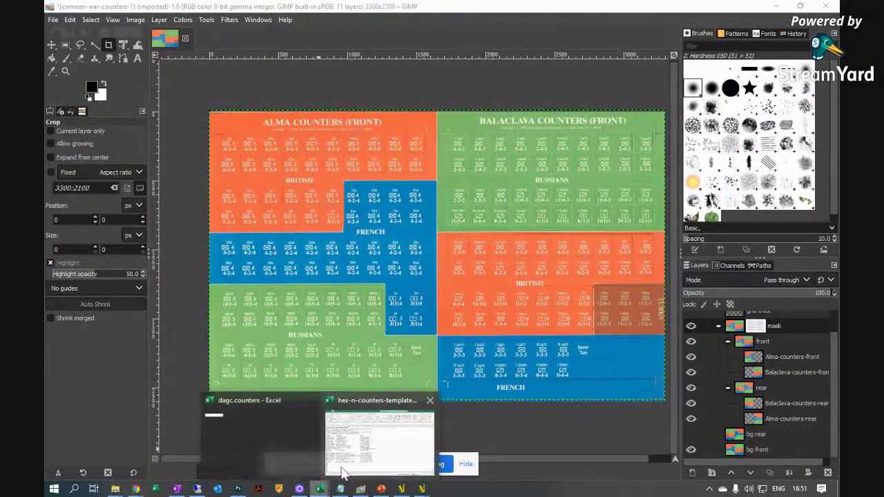
pyautogui.moveTo(271, 452)
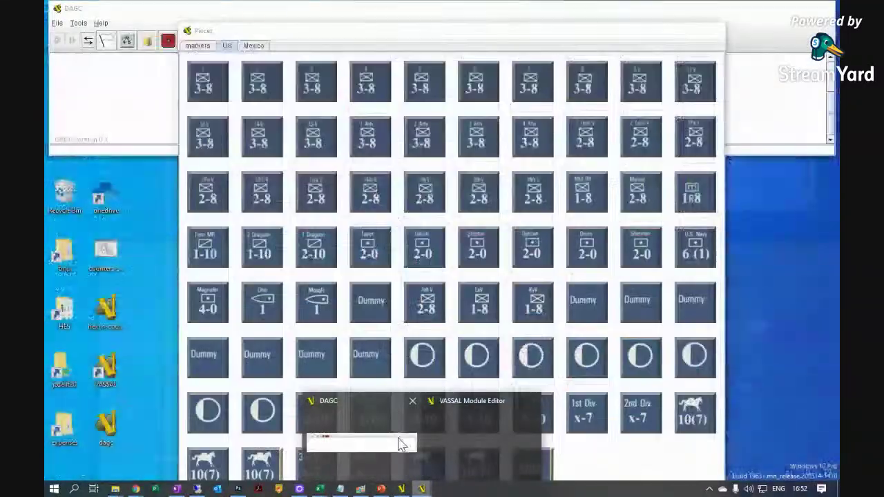
pyautogui.click(400, 446)
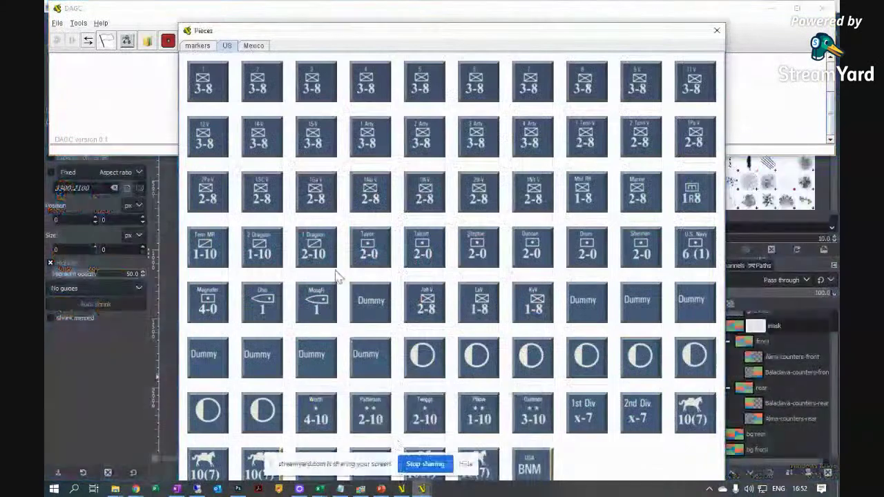
pyautogui.click(57, 23)
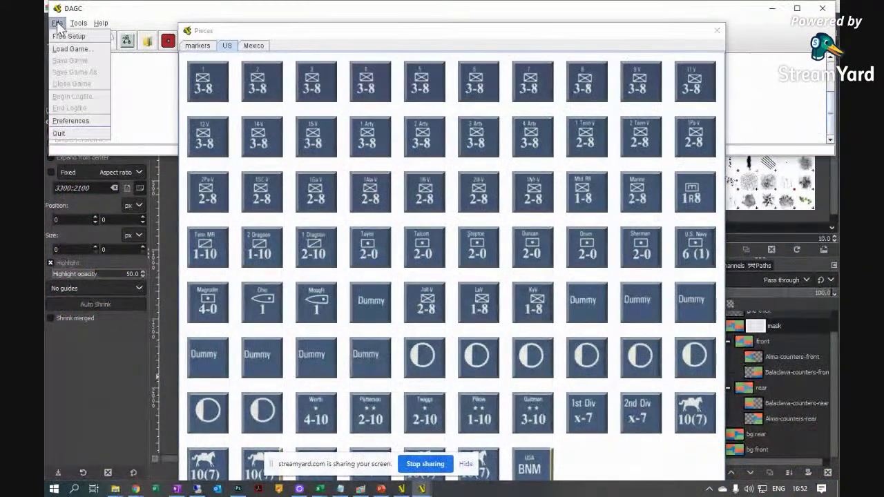
pyautogui.click(68, 38)
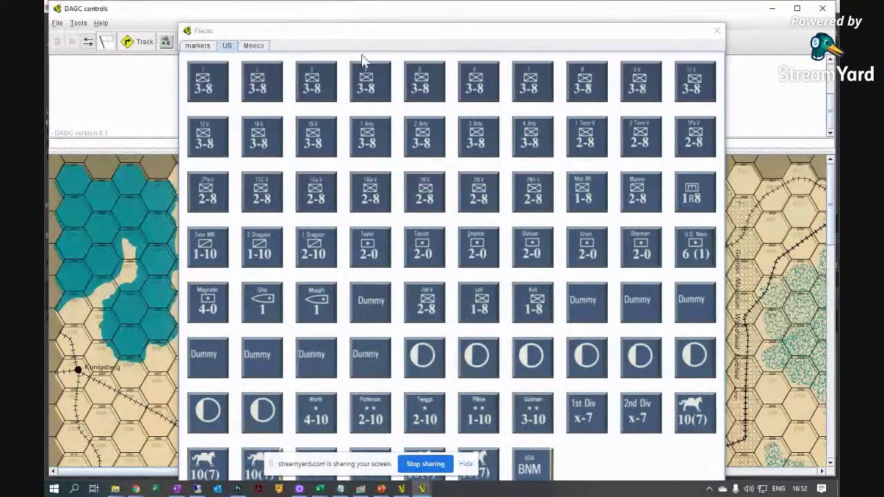
pyautogui.moveTo(356, 31); pyautogui.dragTo(620, 101)
pyautogui.moveTo(567, 203); pyautogui.dragTo(354, 212)
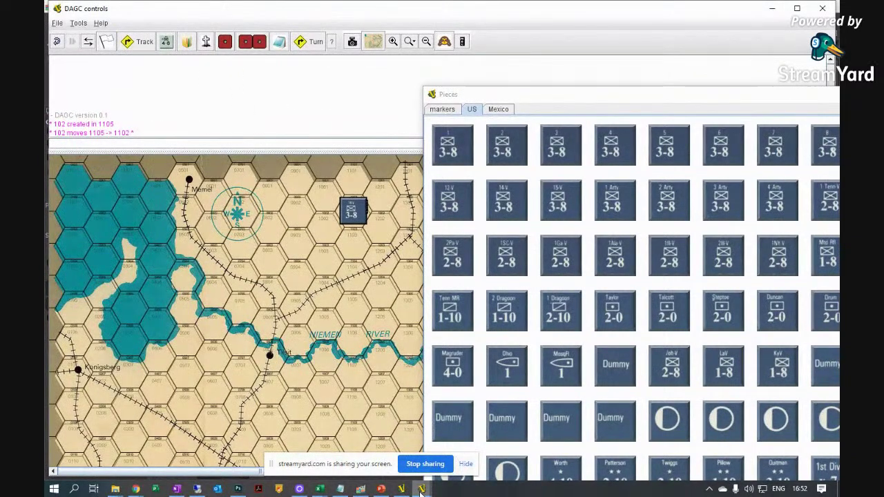
# - Switch to the VASSAL Module Editor and rename piece 081 in the US panel to 1 through its Basic Piece trait
pyautogui.moveTo(420, 489)
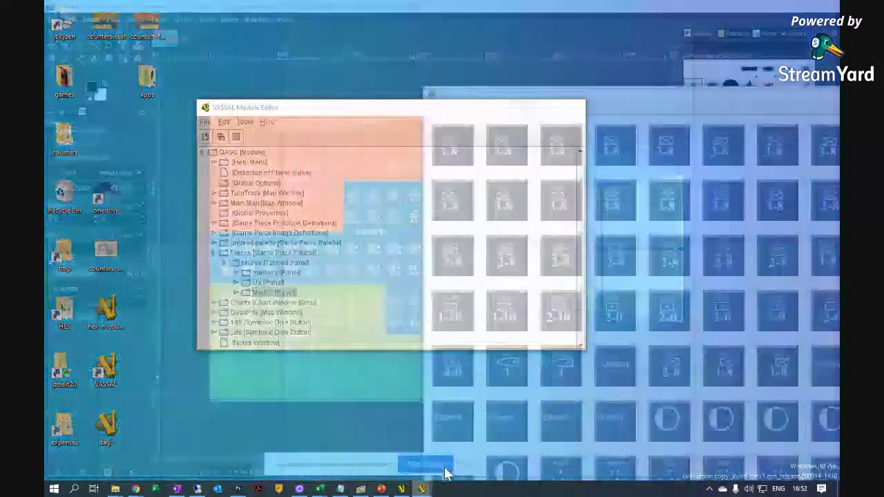
pyautogui.click(442, 463)
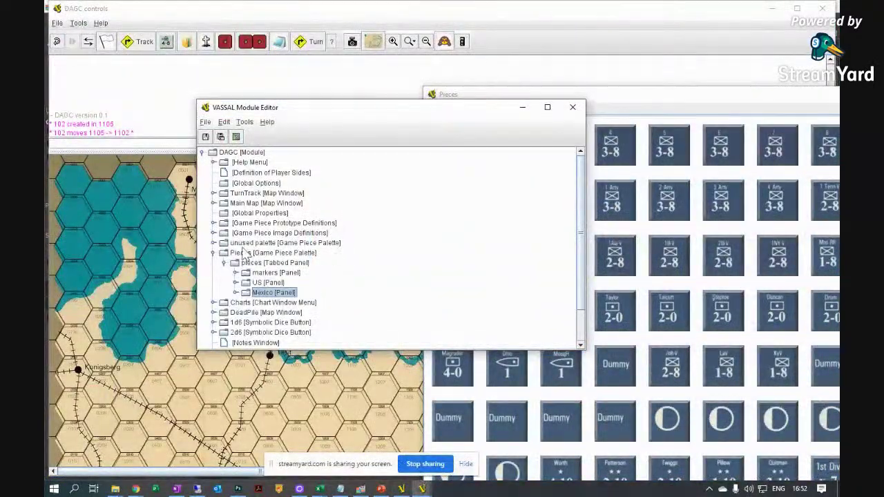
pyautogui.click(235, 283)
pyautogui.doubleClick(290, 163)
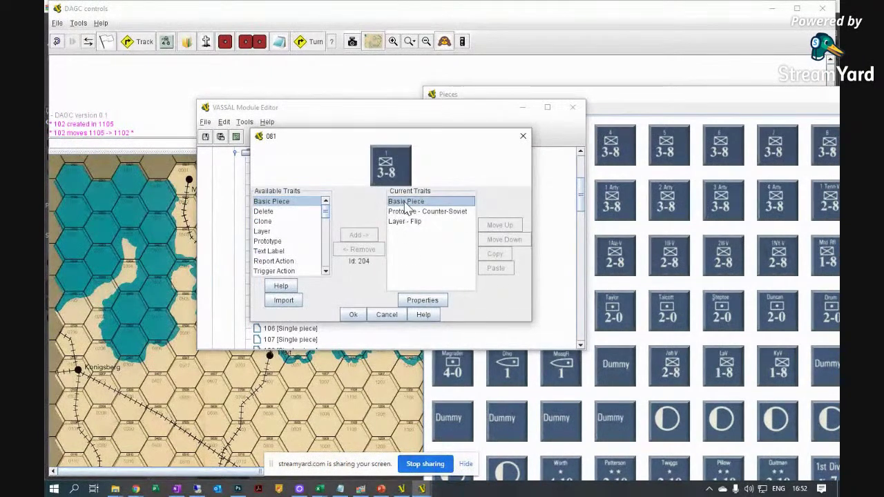
pyautogui.doubleClick(406, 201)
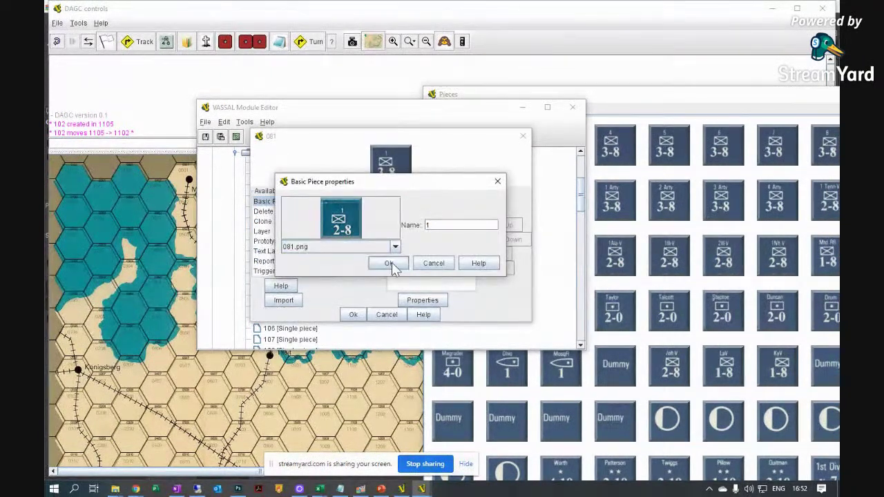
pyautogui.click(389, 263)
pyautogui.click(352, 314)
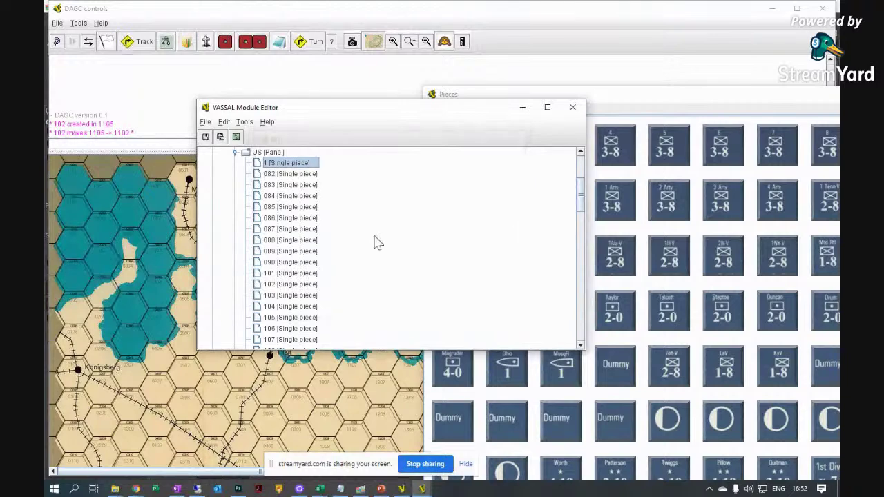
# - Rename piece 082 in the US panel to 2 through its Basic Piece trait
pyautogui.doubleClick(293, 174)
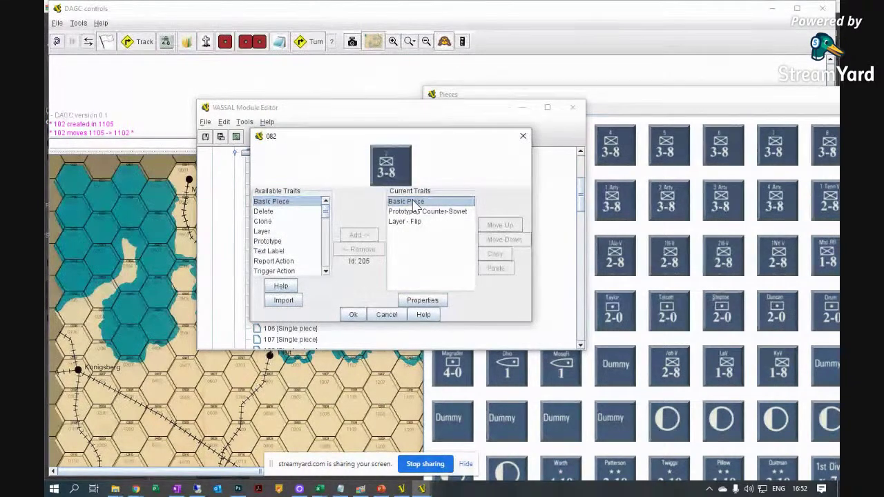
pyautogui.doubleClick(406, 201)
pyautogui.click(389, 263)
pyautogui.click(352, 313)
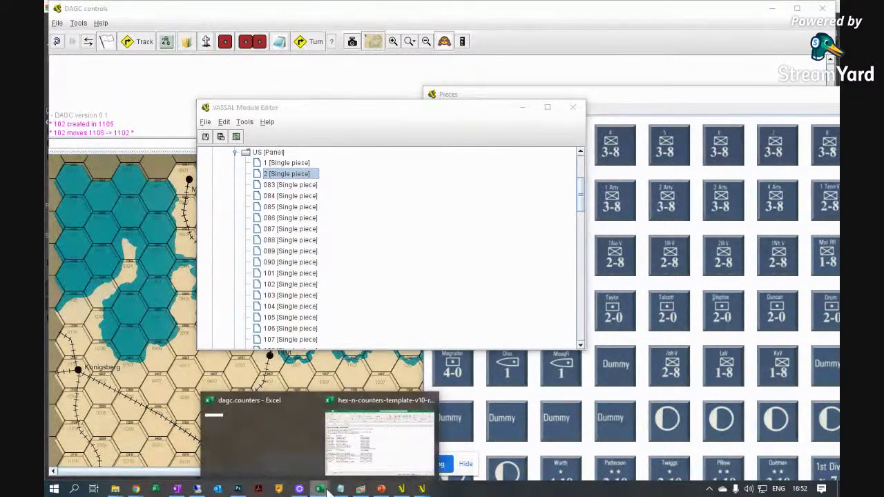
# - Switch to Excel and bring up the dagc sheet of the dagc.counters workbook
pyautogui.click(354, 470)
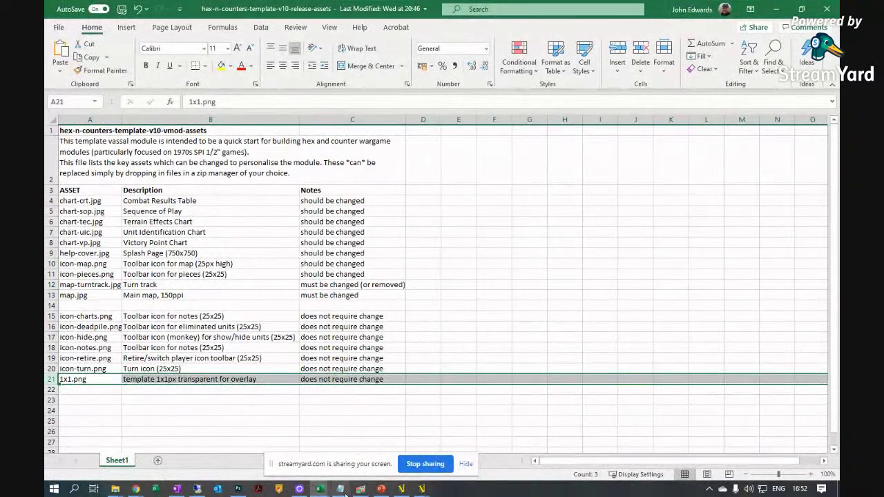
pyautogui.moveTo(319, 489)
pyautogui.click(273, 443)
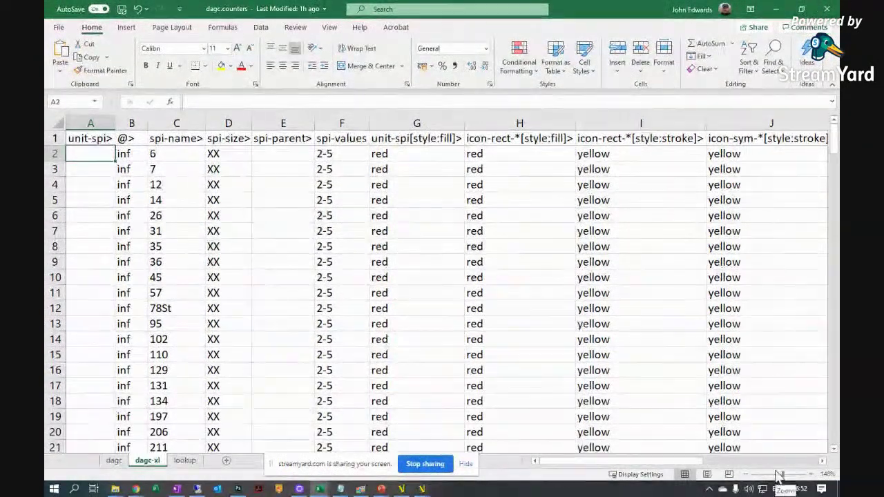
pyautogui.click(769, 474)
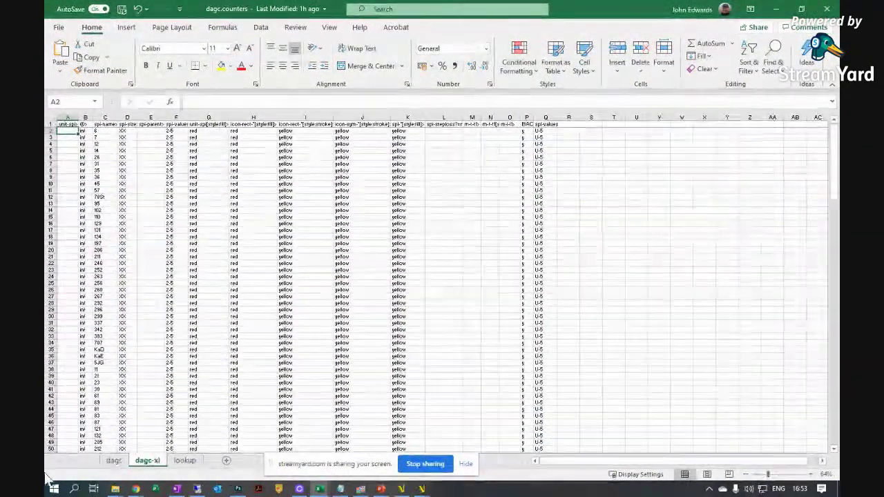
pyautogui.click(114, 460)
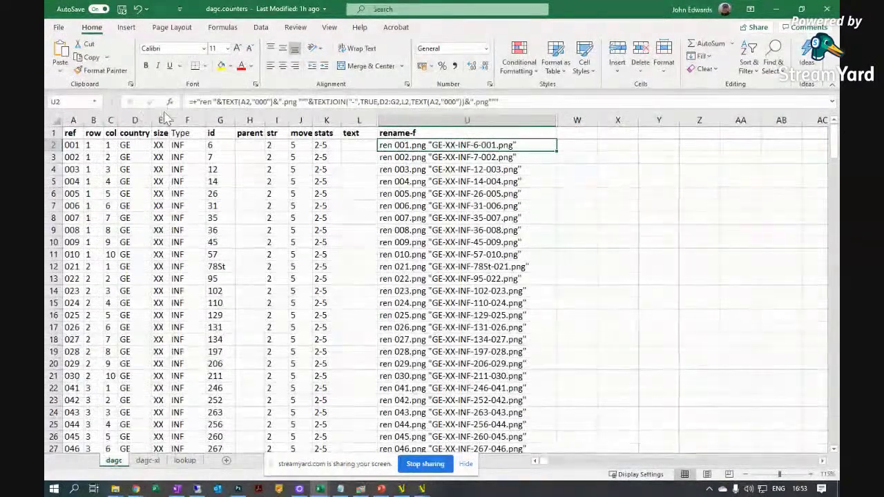
# - Examine the counter data across row 2 from ref to rename-f, and the rename formula in cell U4
pyautogui.click(65, 144)
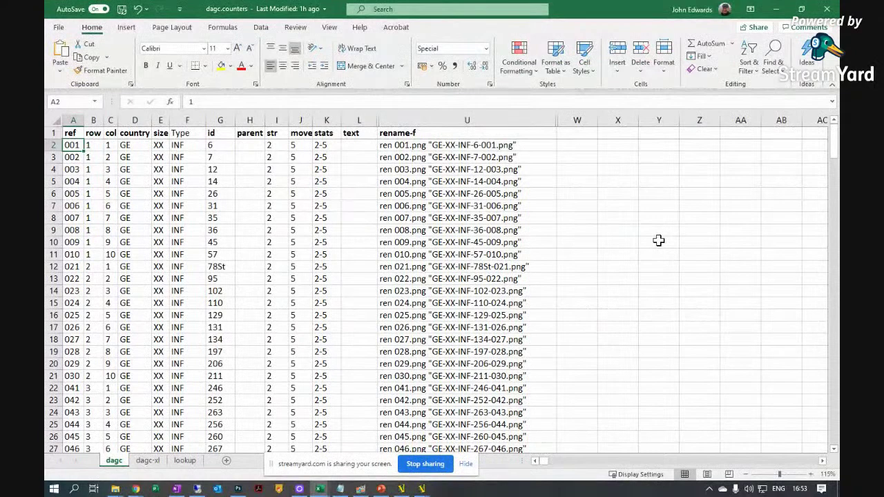
pyautogui.press('Right')
pyautogui.press('Right')
pyautogui.press('Right')
pyautogui.press('Right')
pyautogui.press('Right')
pyautogui.press('Right')
pyautogui.press('Left')
pyautogui.press('Left')
pyautogui.press('Right')
pyautogui.press('Right')
pyautogui.press('Right')
pyautogui.press('Right')
pyautogui.press('Right')
pyautogui.press('Right')
pyautogui.press('Right')
pyautogui.press('Right')
pyautogui.press('Right')
pyautogui.press('Left')
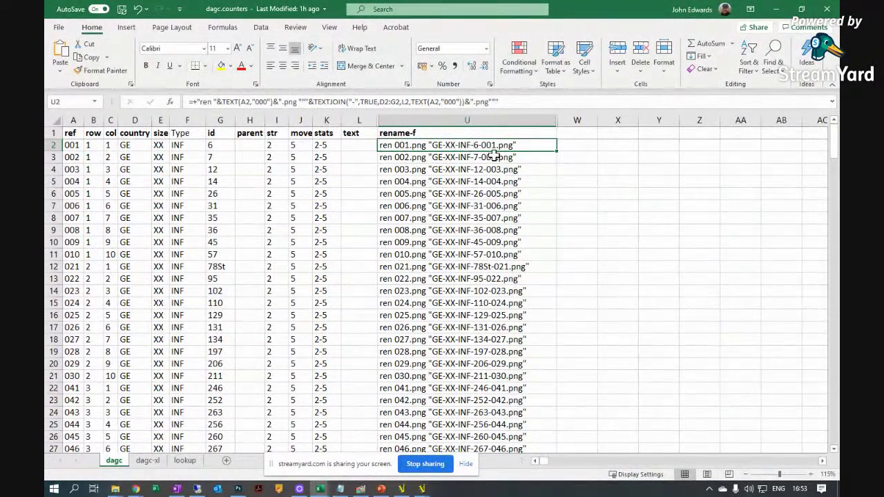
pyautogui.click(497, 174)
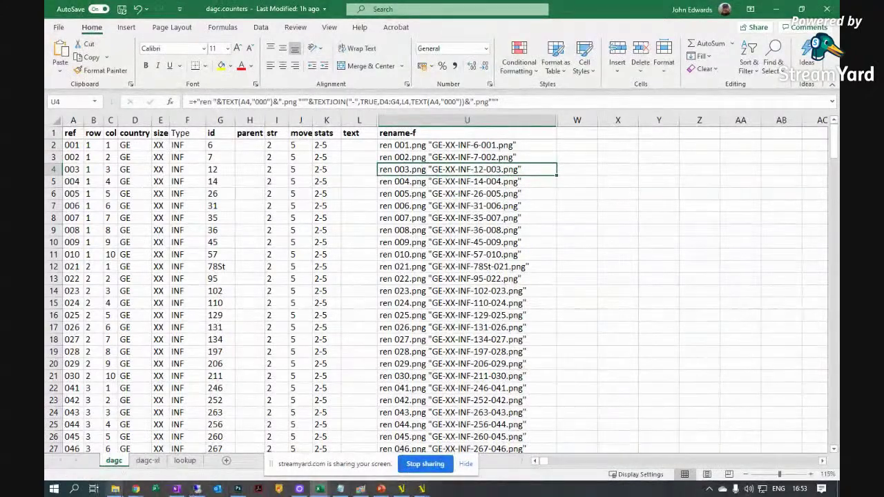
# - Switch to File Explorer, browse the spi folder, and open the Destruction of AG Center [ST36] folder
pyautogui.moveTo(117, 490)
pyautogui.click(122, 452)
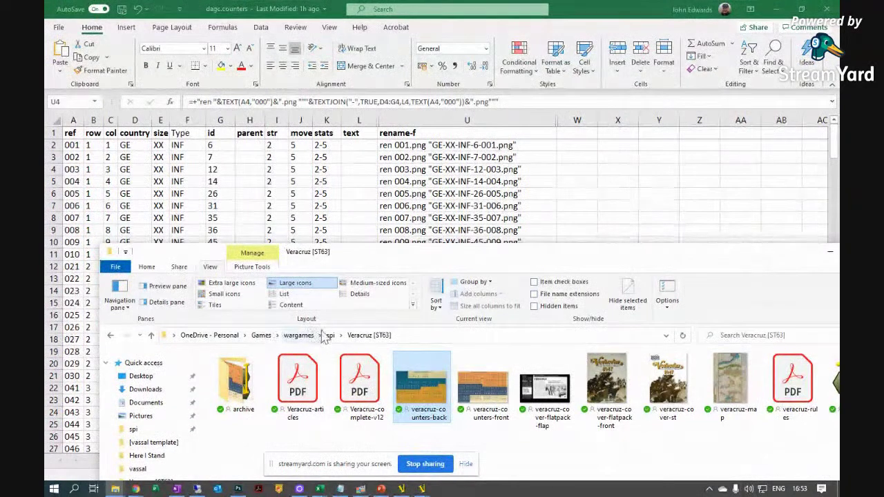
pyautogui.moveTo(368, 259); pyautogui.dragTo(381, 108)
pyautogui.click(162, 318)
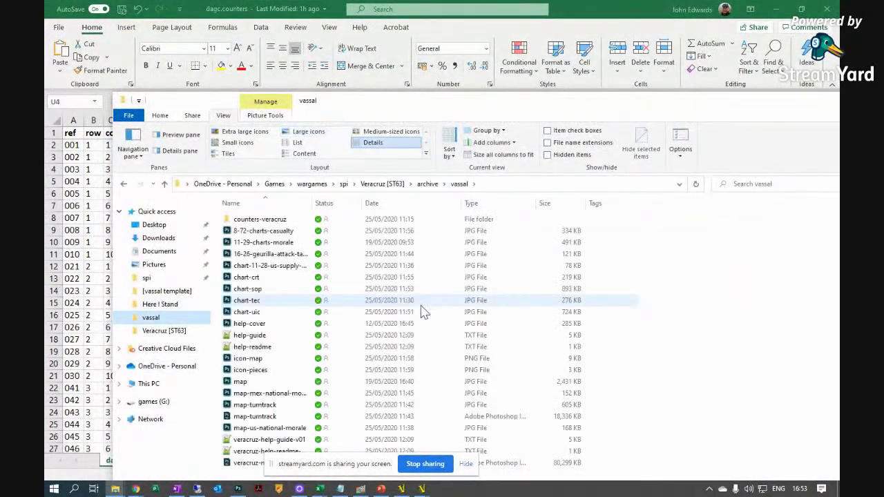
pyautogui.click(149, 278)
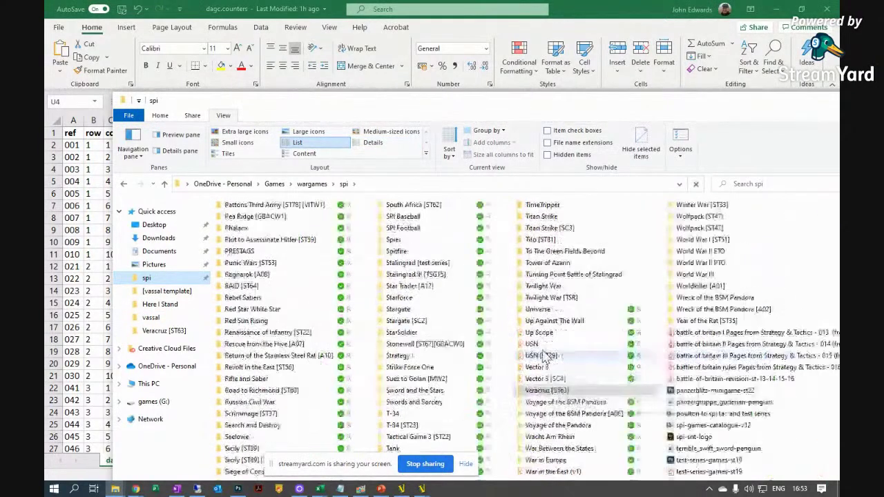
pyautogui.hscroll(-2, 446, 377)
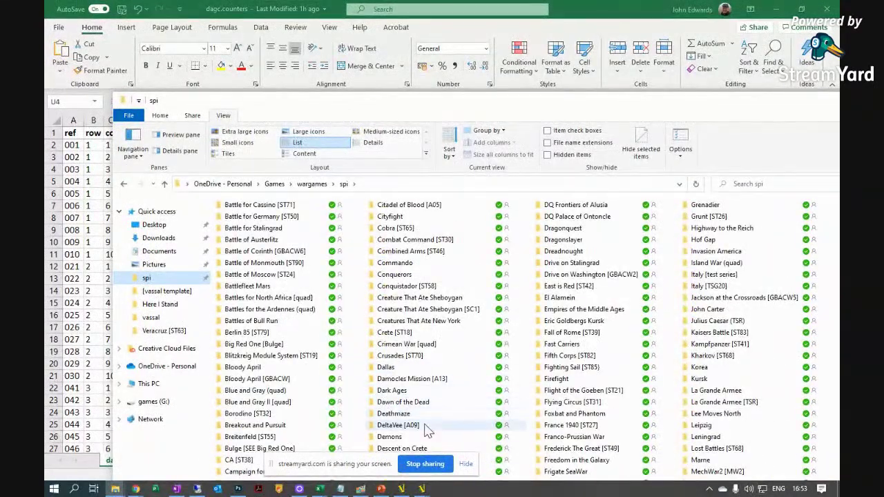
pyautogui.moveTo(403, 107); pyautogui.dragTo(397, 16)
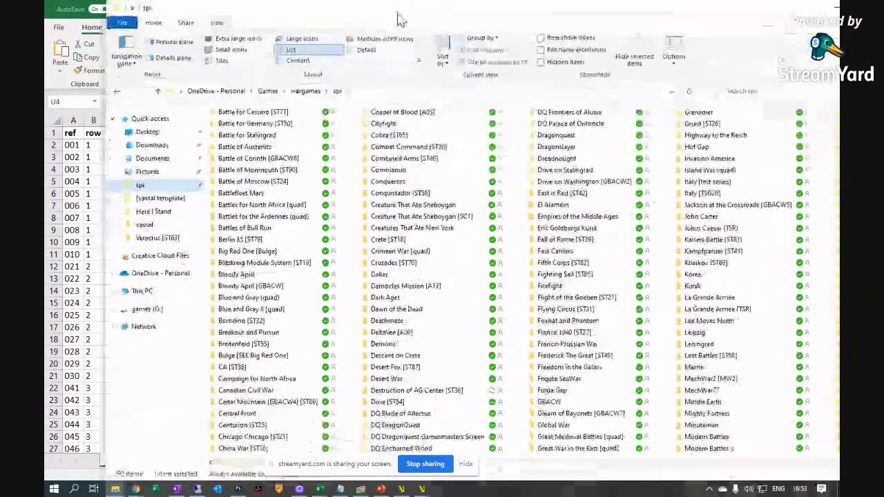
pyautogui.click(411, 391)
pyautogui.doubleClick(411, 392)
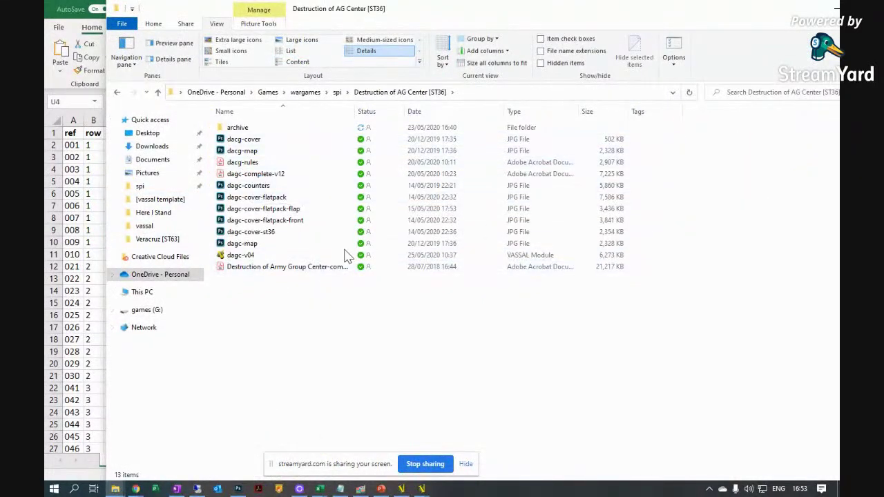
# - Open the dagc-v04 VASSAL module for editing
pyautogui.rightClick(254, 255)
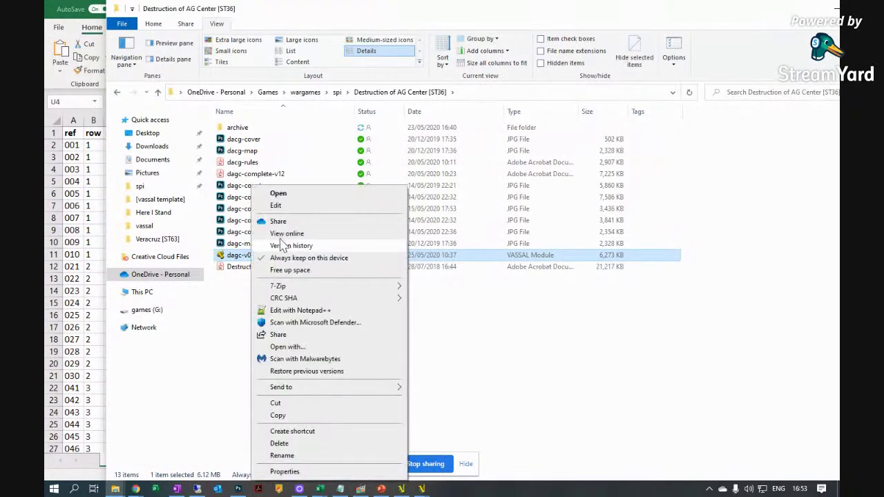
pyautogui.click(304, 205)
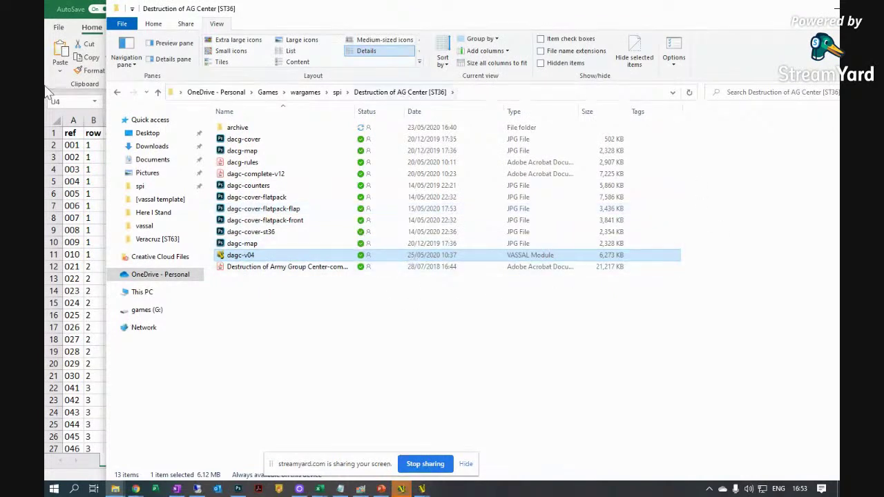
pyautogui.click(400, 488)
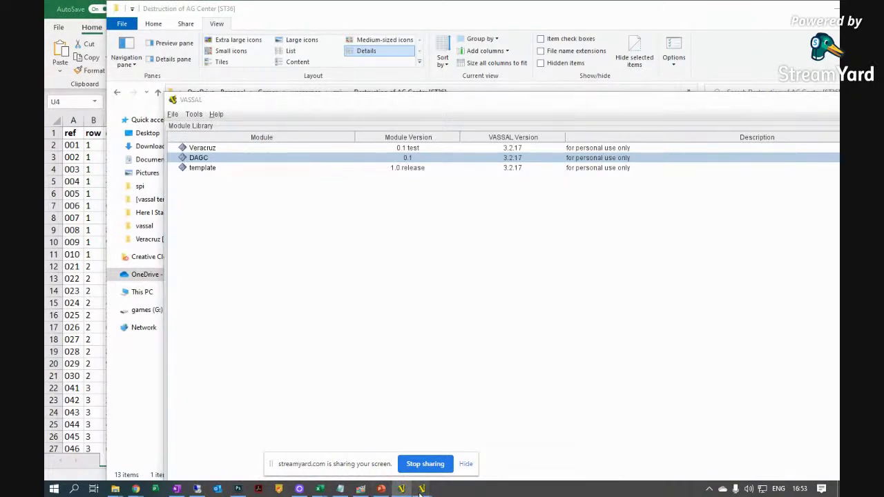
pyautogui.moveTo(421, 488)
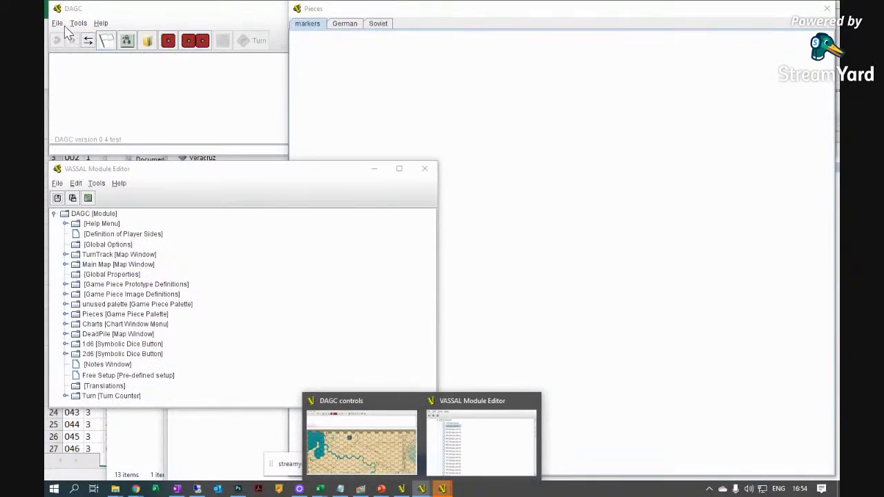
# - Expand the German panel under the Pieces palette, examine its piece names, and select GE-XX-ARM-7-150
pyautogui.click(66, 314)
pyautogui.click(76, 324)
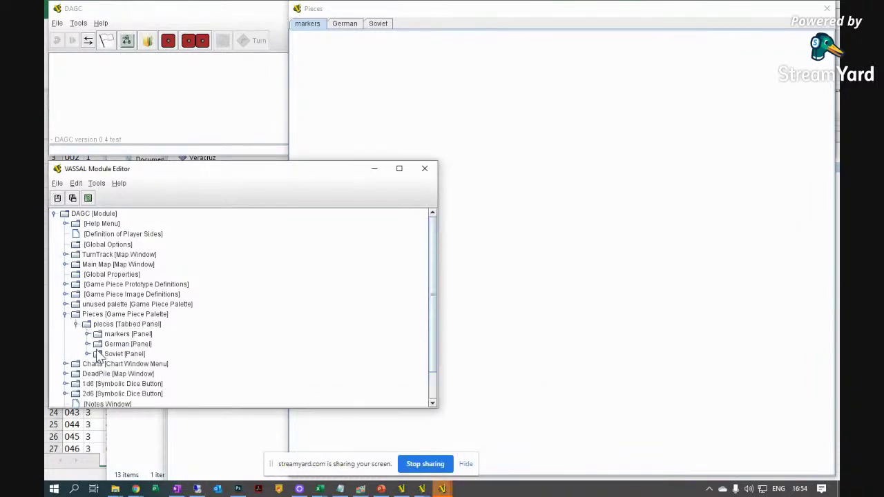
pyautogui.click(87, 345)
pyautogui.moveTo(138, 238); pyautogui.dragTo(170, 369)
pyautogui.scroll(-2, 169, 369)
pyautogui.click(165, 358)
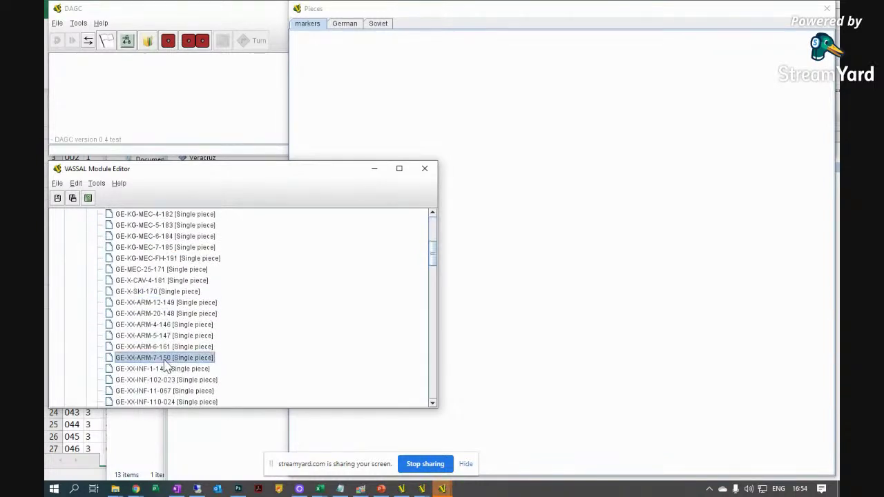
# - Examine the names of the GE-XX-ARM and GE-XX-INF pieces in the German panel
pyautogui.scroll(-2, 154, 387)
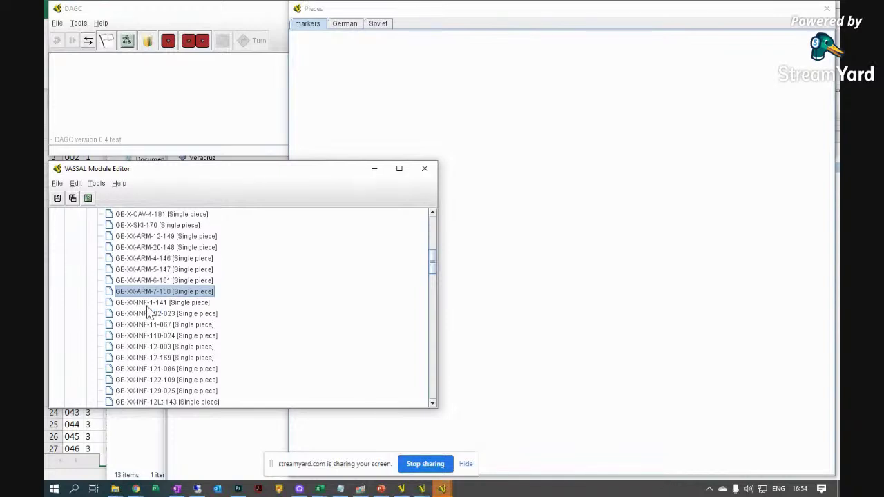
pyautogui.scroll(-1, 144, 330)
pyautogui.scroll(4, 154, 339)
pyautogui.scroll(-2, 168, 354)
pyautogui.scroll(-2, 170, 355)
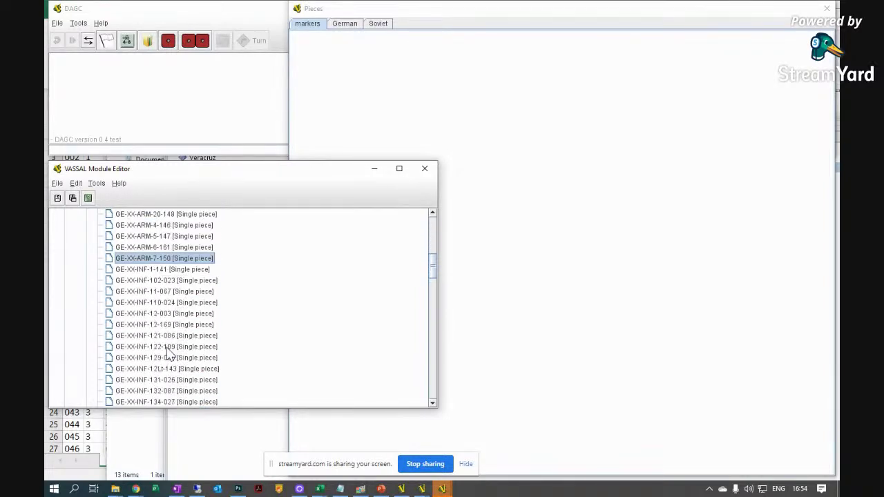
pyautogui.scroll(-2, 174, 349)
pyautogui.scroll(2, 176, 338)
# - Switch to the dagc.counters workbook in Excel and inspect the rename formulas in cells U2, U5 and U9
pyautogui.click(319, 488)
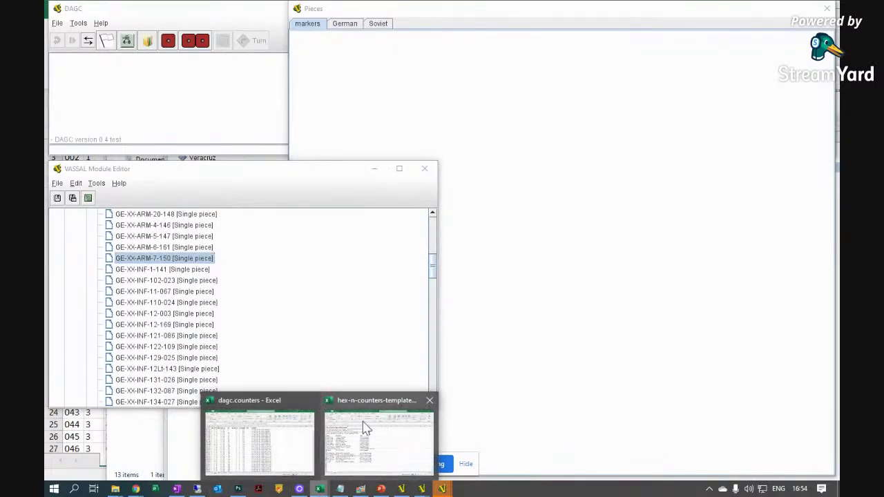
pyautogui.click(279, 442)
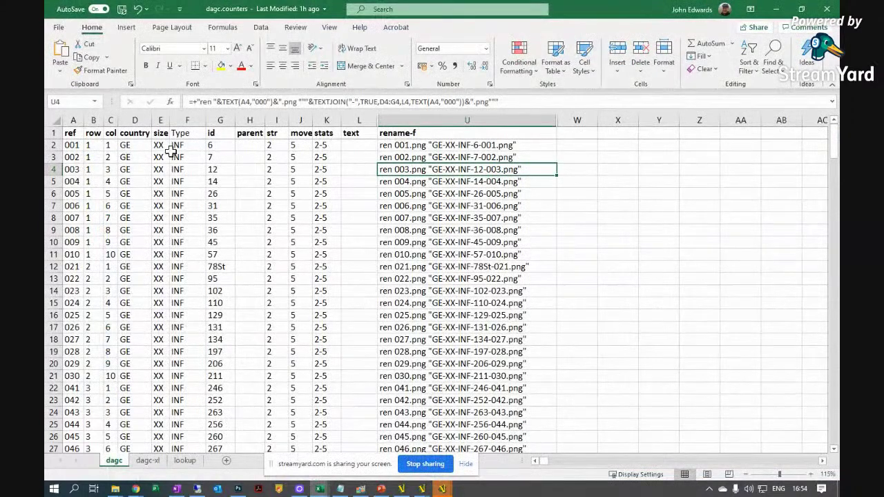
pyautogui.click(477, 145)
pyautogui.click(478, 182)
pyautogui.click(488, 230)
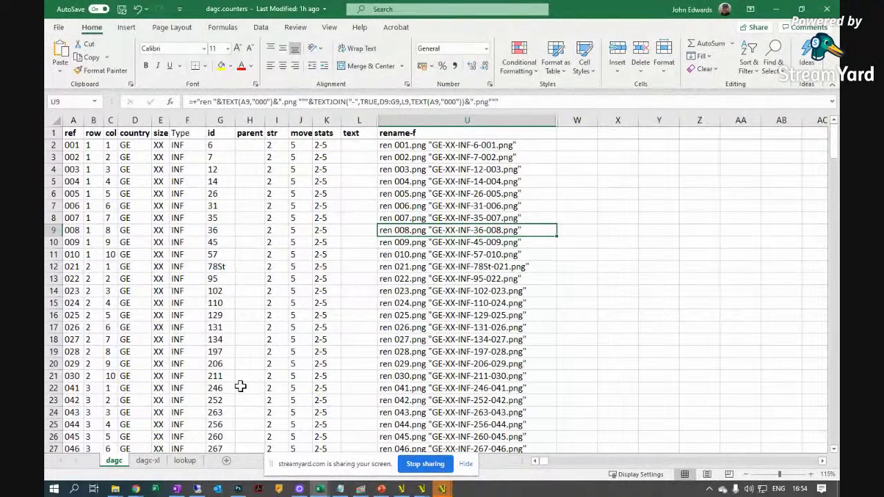
# - Open the dagc-xl sheet and examine the counter template columns across row 2, ending back at cell A2
pyautogui.click(148, 461)
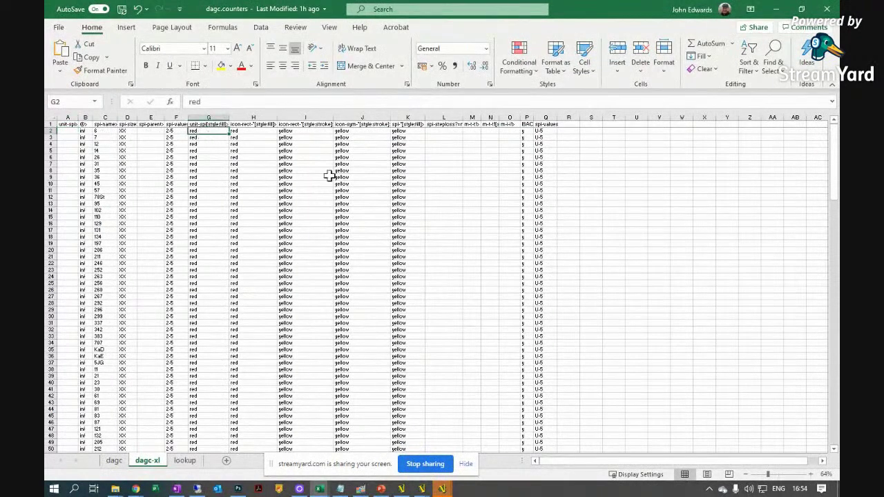
pyautogui.press('Right')
pyautogui.press('Right')
pyautogui.press('Left')
pyautogui.press('Left')
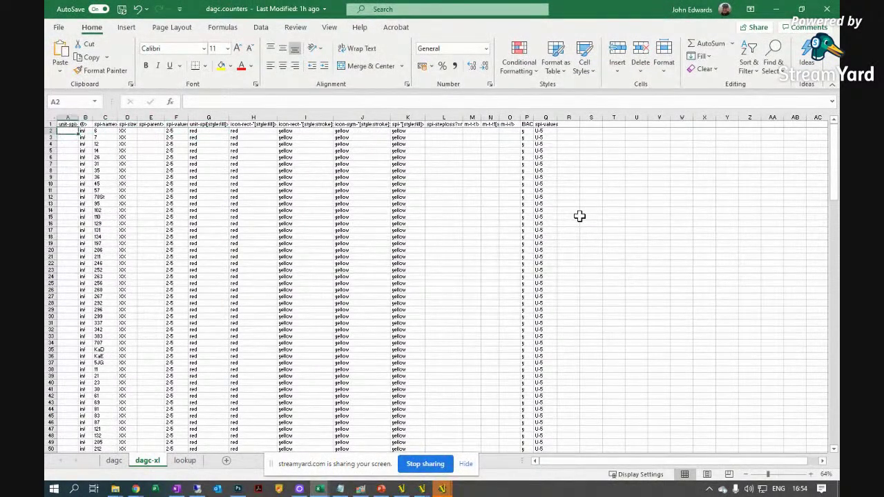
pyautogui.press('Right')
pyautogui.press('Right')
pyautogui.press('Left')
pyautogui.press('Left')
pyautogui.press('Right')
pyautogui.press('Right')
pyautogui.press('Right')
pyautogui.press('Right')
pyautogui.press('Right')
pyautogui.press('Right')
pyautogui.press('Right')
pyautogui.press('Right')
pyautogui.press('Right')
pyautogui.press('Right')
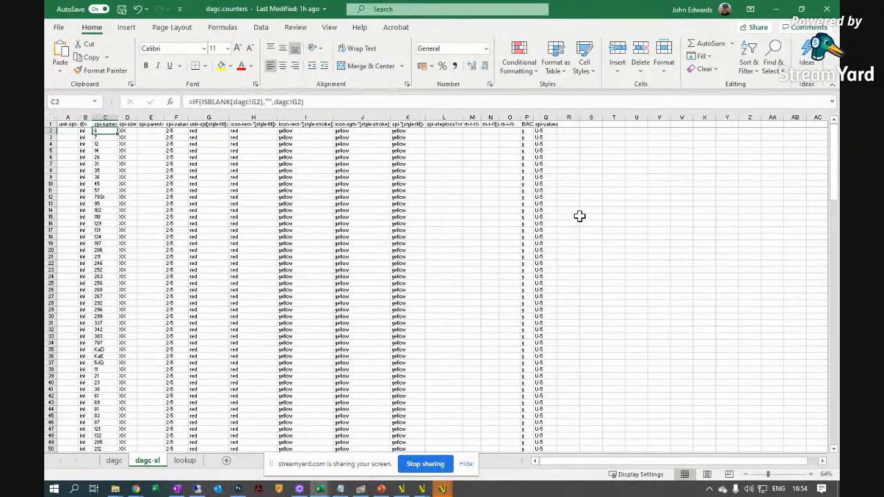
pyautogui.press('Left')
pyautogui.press('Left')
pyautogui.press('Left')
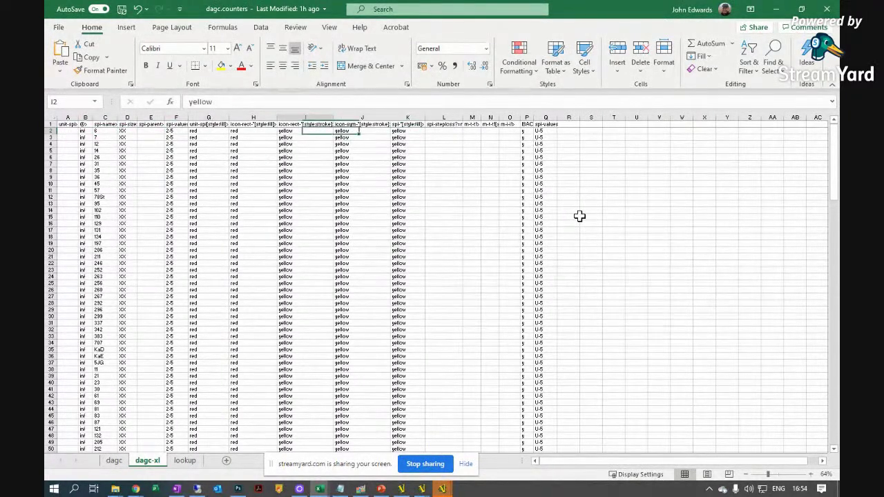
pyautogui.press('Left')
pyautogui.press('Left')
pyautogui.press('Right')
pyautogui.press('Right')
pyautogui.press('Right')
pyautogui.press('Right')
pyautogui.press('Right')
pyautogui.press('Right')
pyautogui.press('Right')
pyautogui.press('Right')
pyautogui.press('Right')
pyautogui.press('Right')
pyautogui.press('Right')
pyautogui.press('Home')
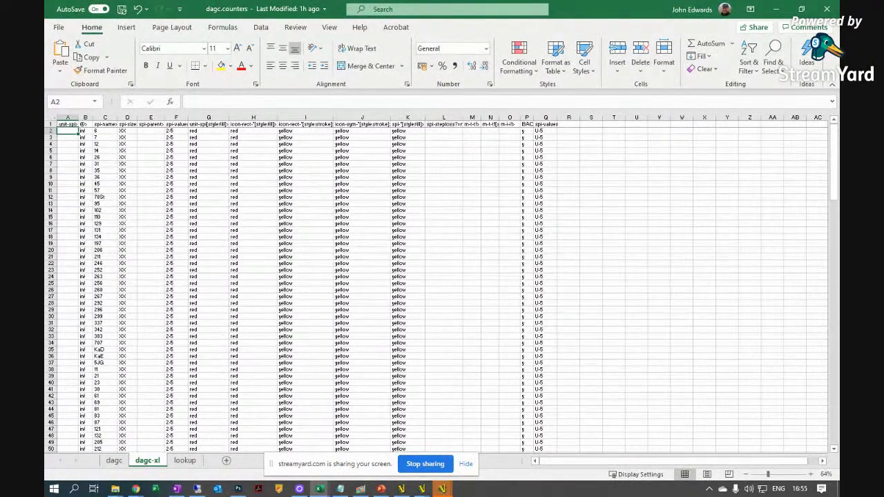
# - Switch to the VASSAL Module Editor, reposition its window over the spreadsheet, and view the beginning of the DAGC module tree
pyautogui.moveTo(443, 487)
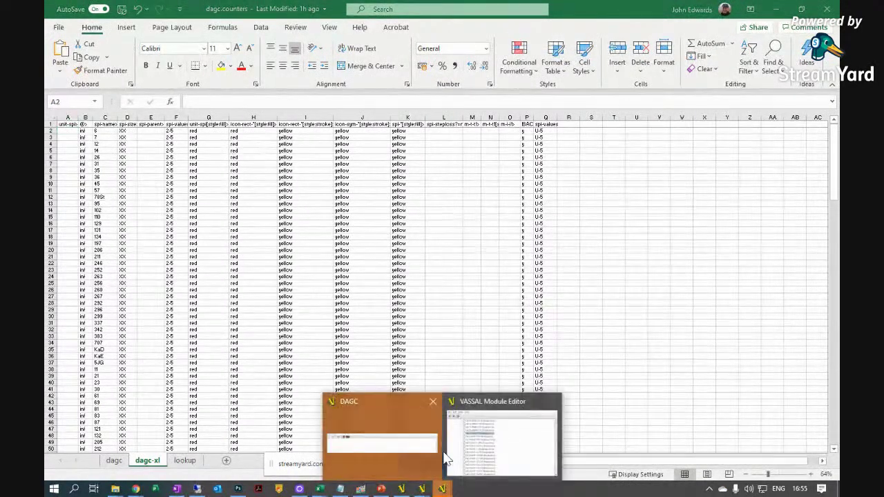
pyautogui.click(475, 448)
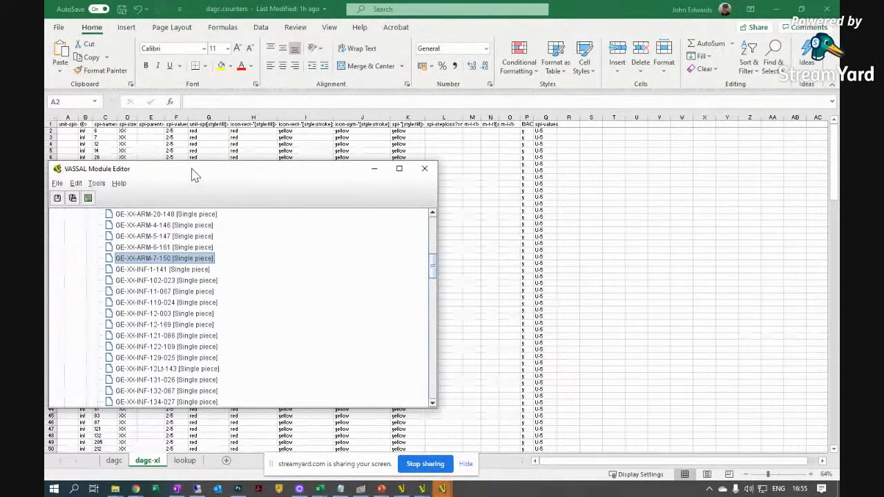
pyautogui.moveTo(193, 173); pyautogui.dragTo(298, 129)
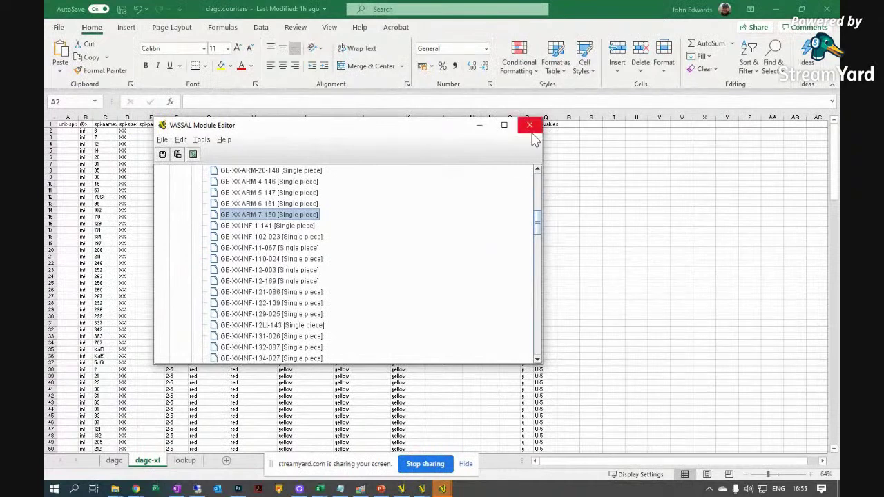
pyautogui.click(538, 185)
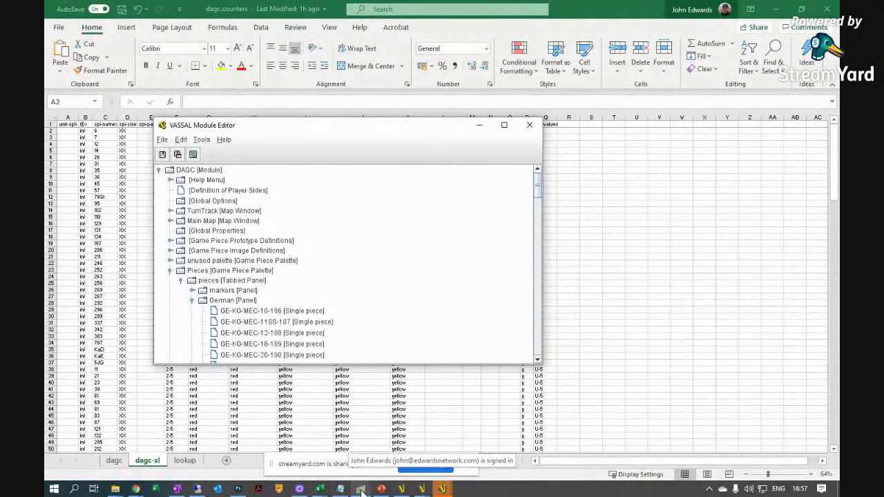
# - Switch to Chrome and open the simpubs.com file site in a new tab
pyautogui.moveTo(361, 489)
pyautogui.moveTo(368, 437)
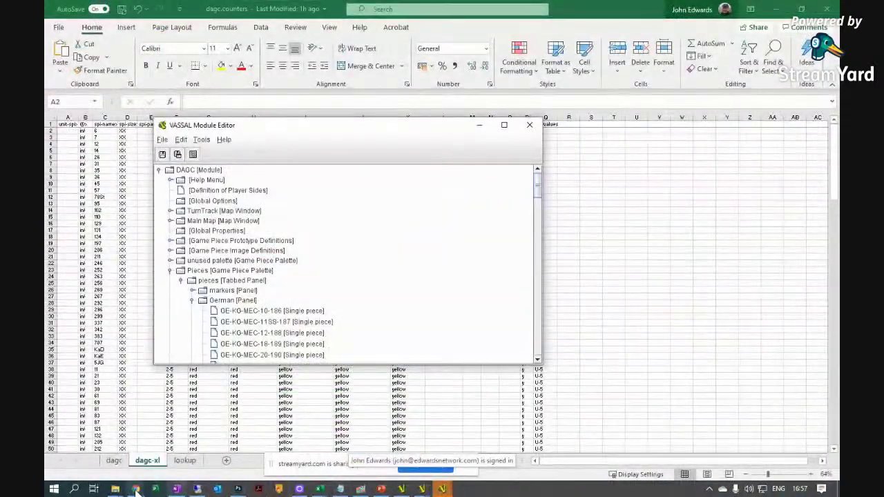
pyautogui.moveTo(136, 489)
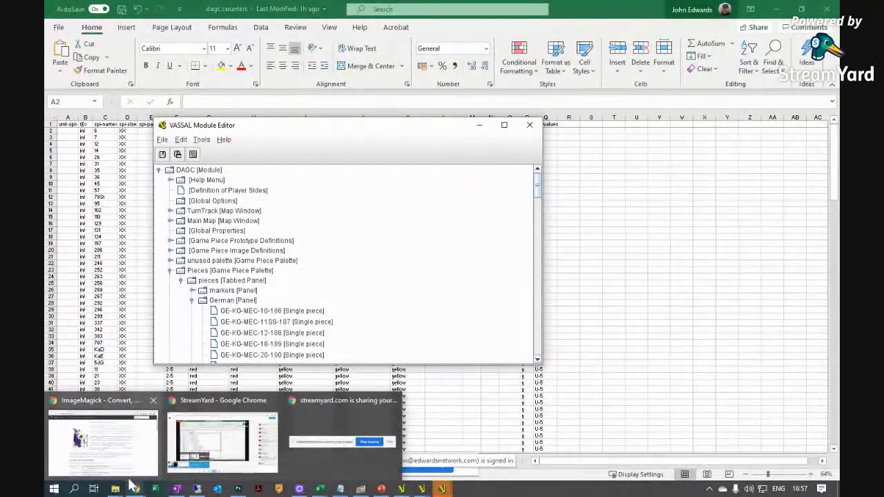
pyautogui.click(129, 456)
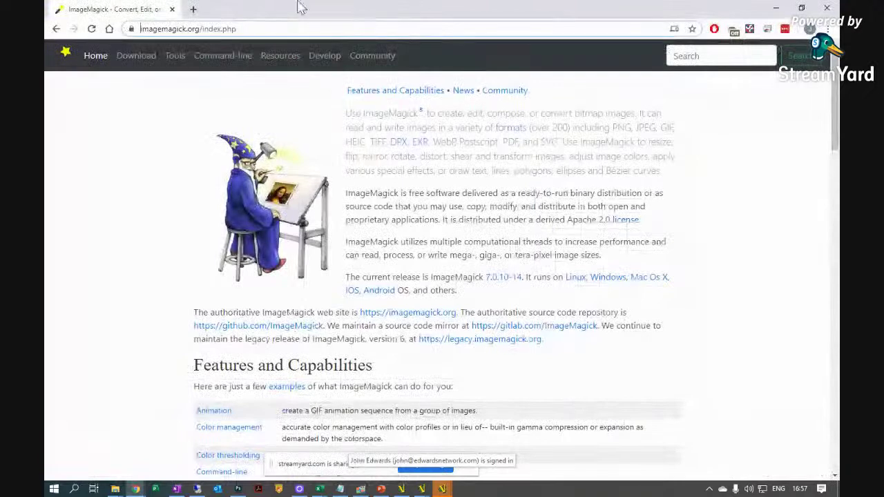
pyautogui.click(194, 9)
pyautogui.write('sim')
pyautogui.press('Return')
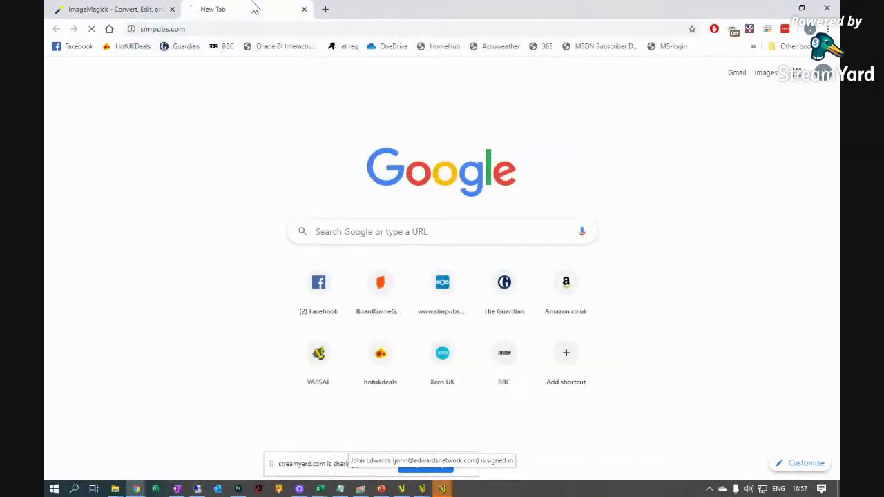
pyautogui.click(271, 171)
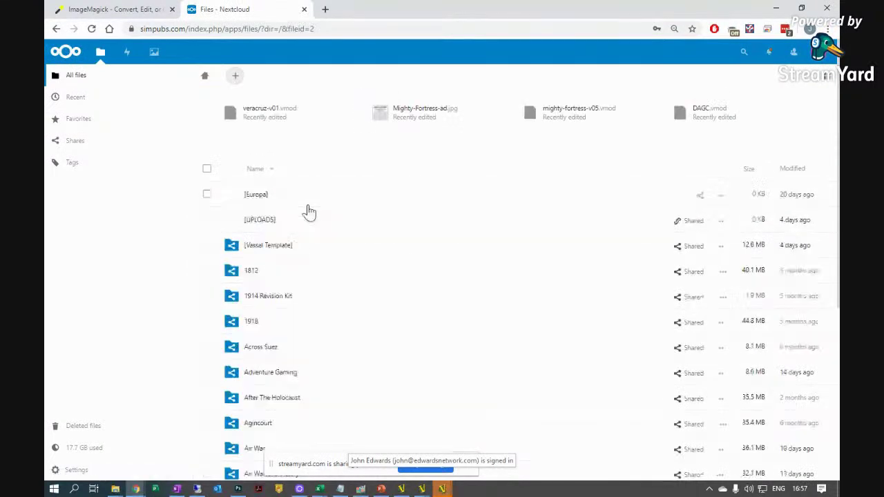